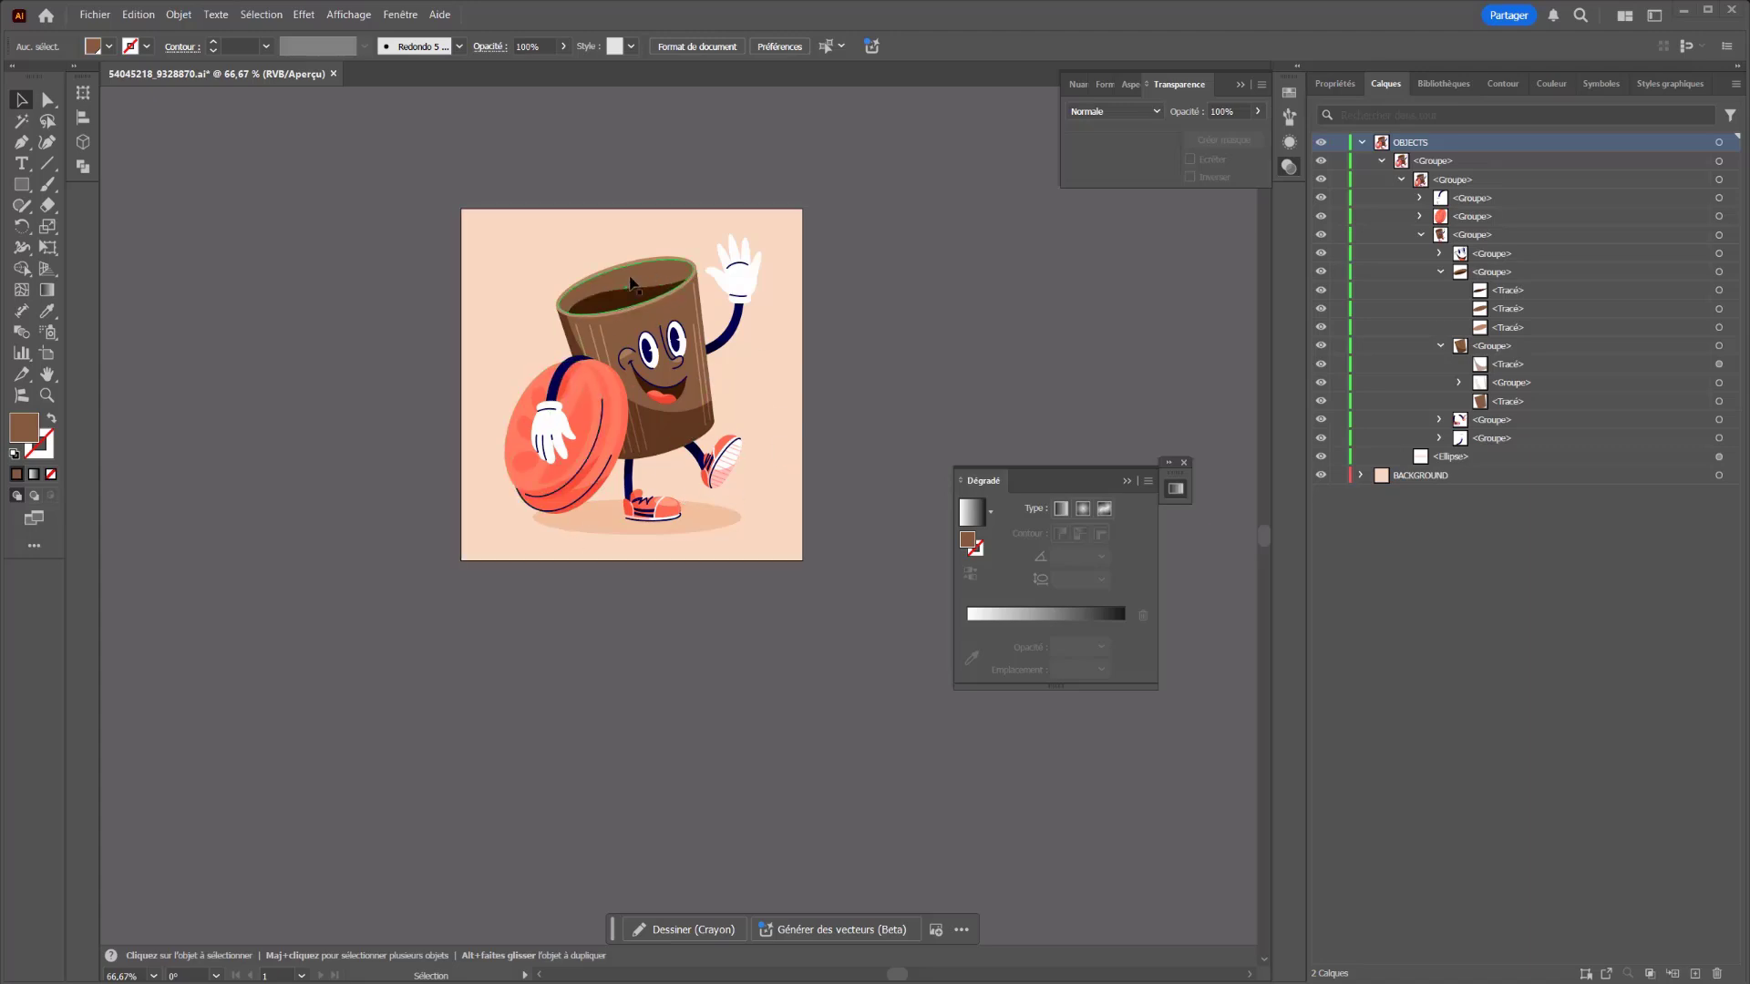
Step: Duplicate the mug character's artboard with its artwork, placing the copy to the left of the original
{"action": "left_click", "coordinate": [49, 360]}
{"action": "scroll", "coordinate": [628, 345], "scroll_direction": "down", "scroll_amount": 1}
{"action": "left_click_drag", "start_coordinate": [623, 289], "coordinate": [271, 289]}
{"action": "key", "text": "Escape"}
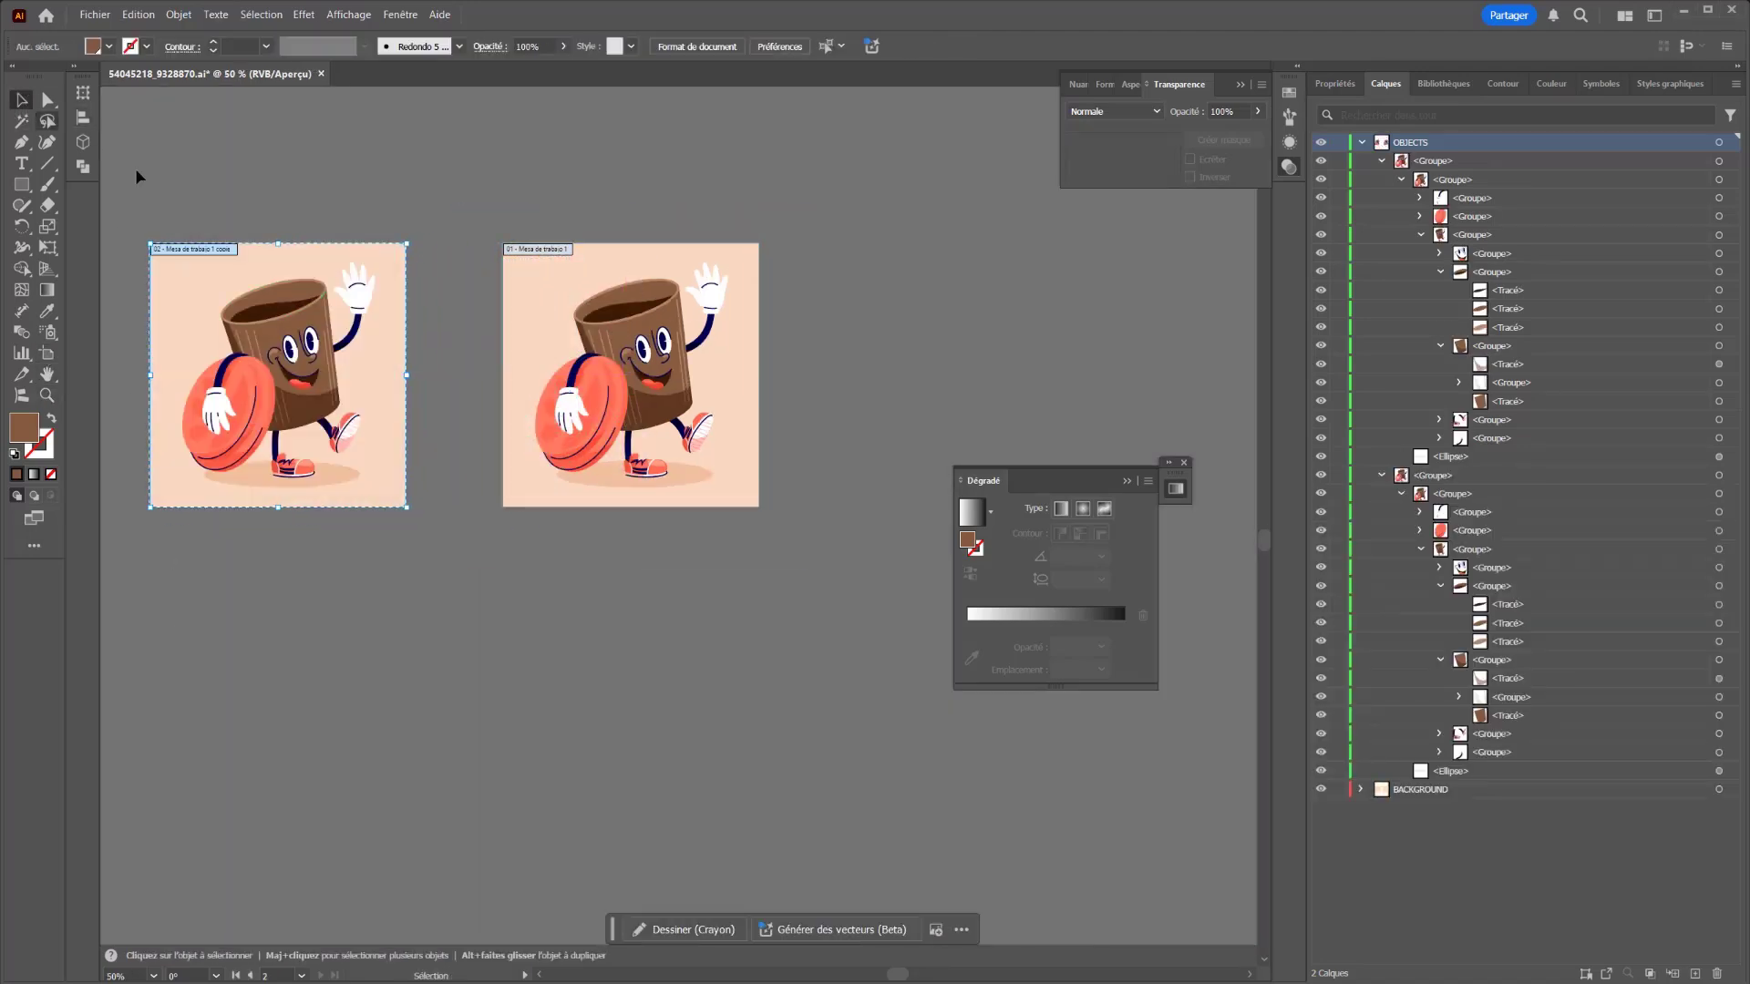
{"action": "scroll", "coordinate": [496, 398], "scroll_direction": "up", "scroll_amount": 2}
{"action": "scroll", "coordinate": [489, 402], "scroll_direction": "down", "scroll_amount": 3}
{"action": "scroll", "coordinate": [489, 402], "scroll_direction": "up", "scroll_amount": 2}
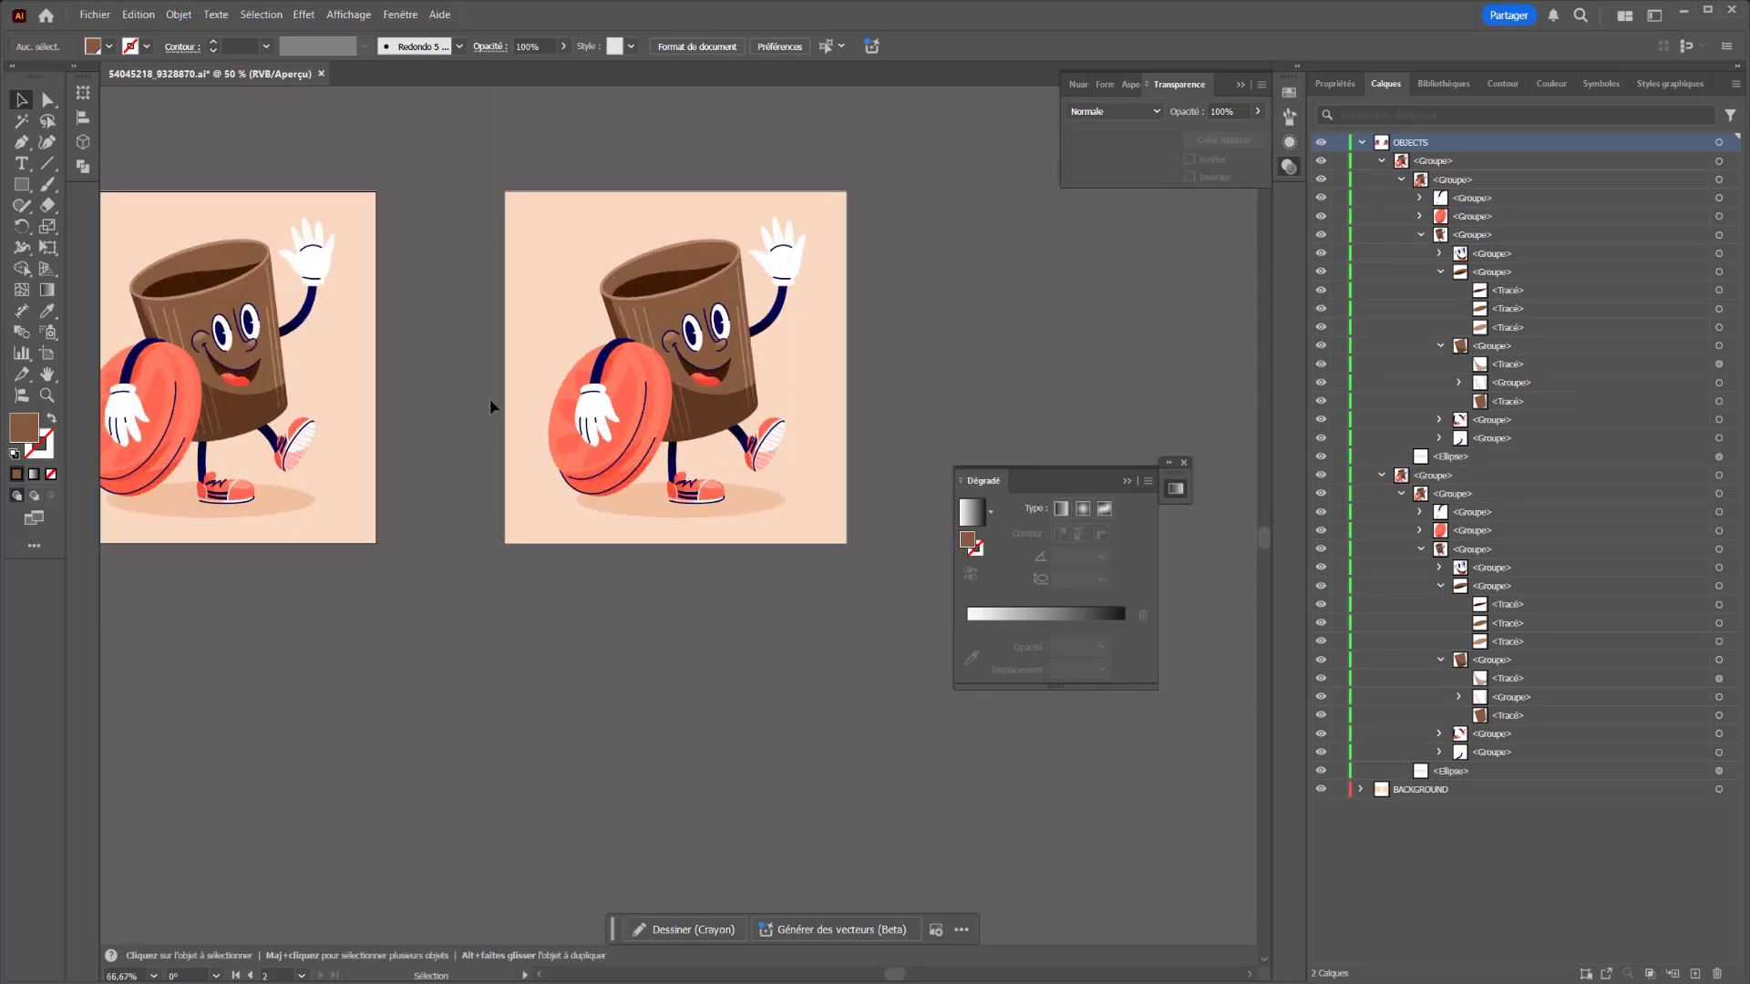
{"action": "left_click_drag", "start_coordinate": [419, 350], "coordinate": [556, 336]}
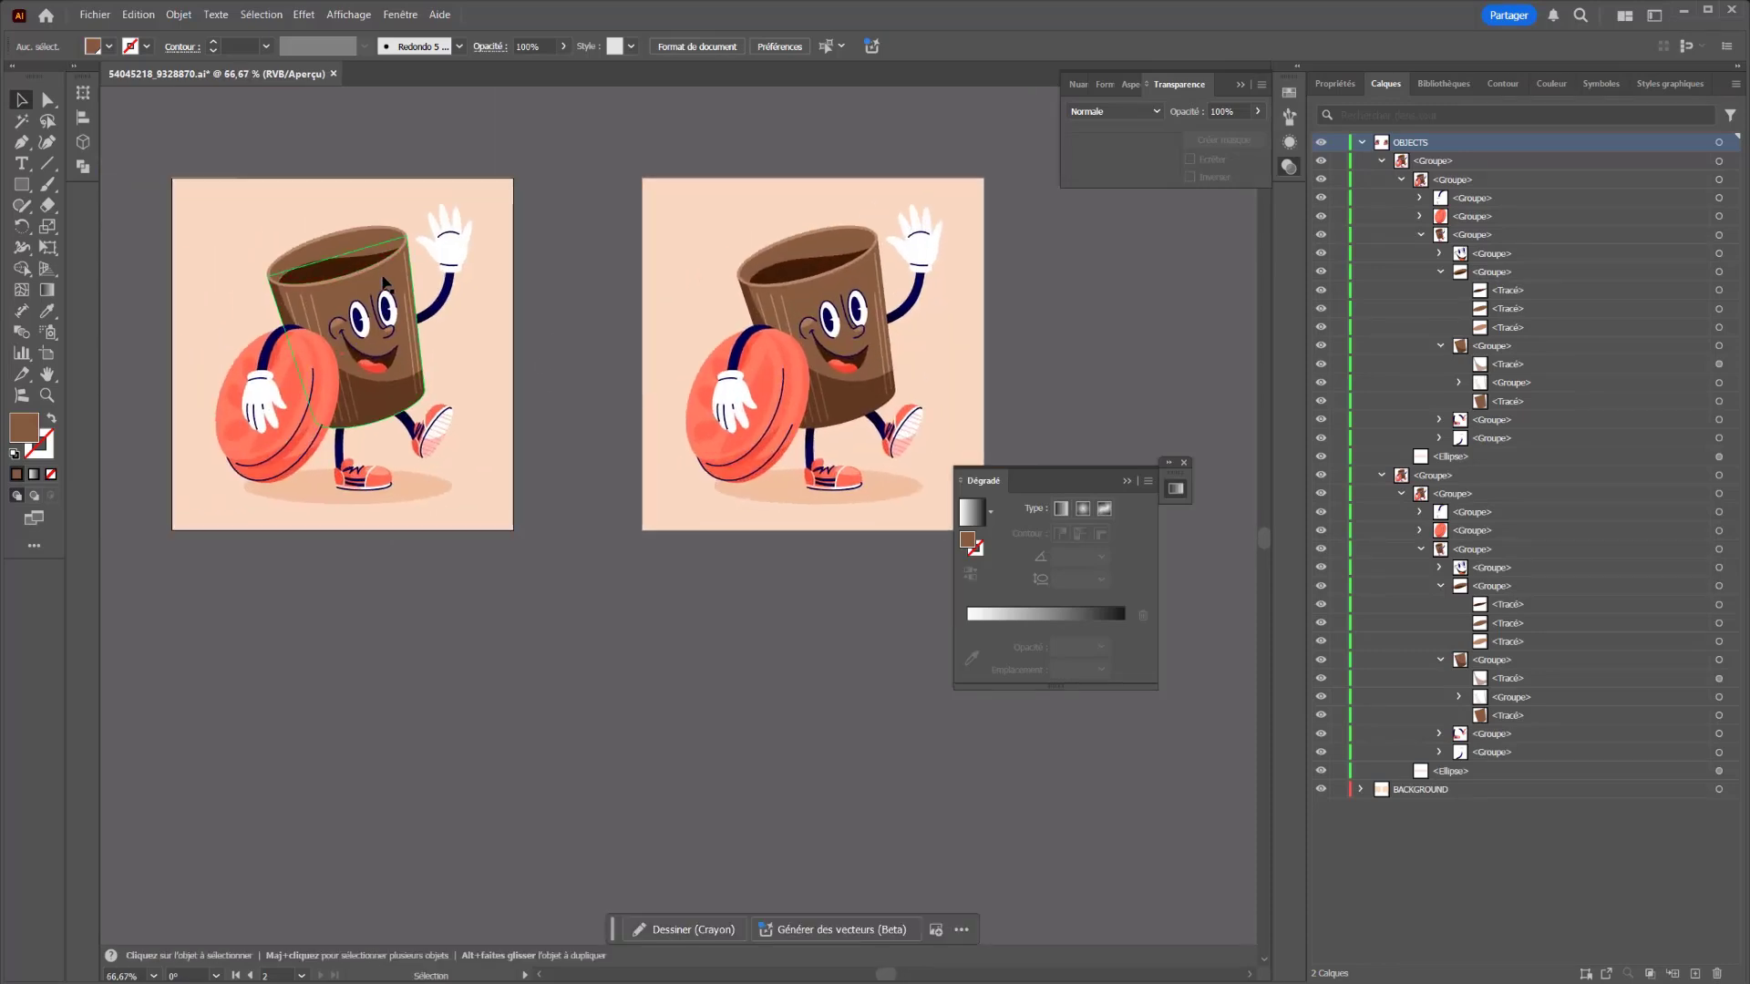
Step: Paste a copy of the original mug's brown body in front of it and fill the copy with a white-to-black linear gradient
{"action": "left_click", "coordinate": [385, 281]}
{"action": "left_click", "coordinate": [49, 100]}
{"action": "left_click", "coordinate": [952, 351]}
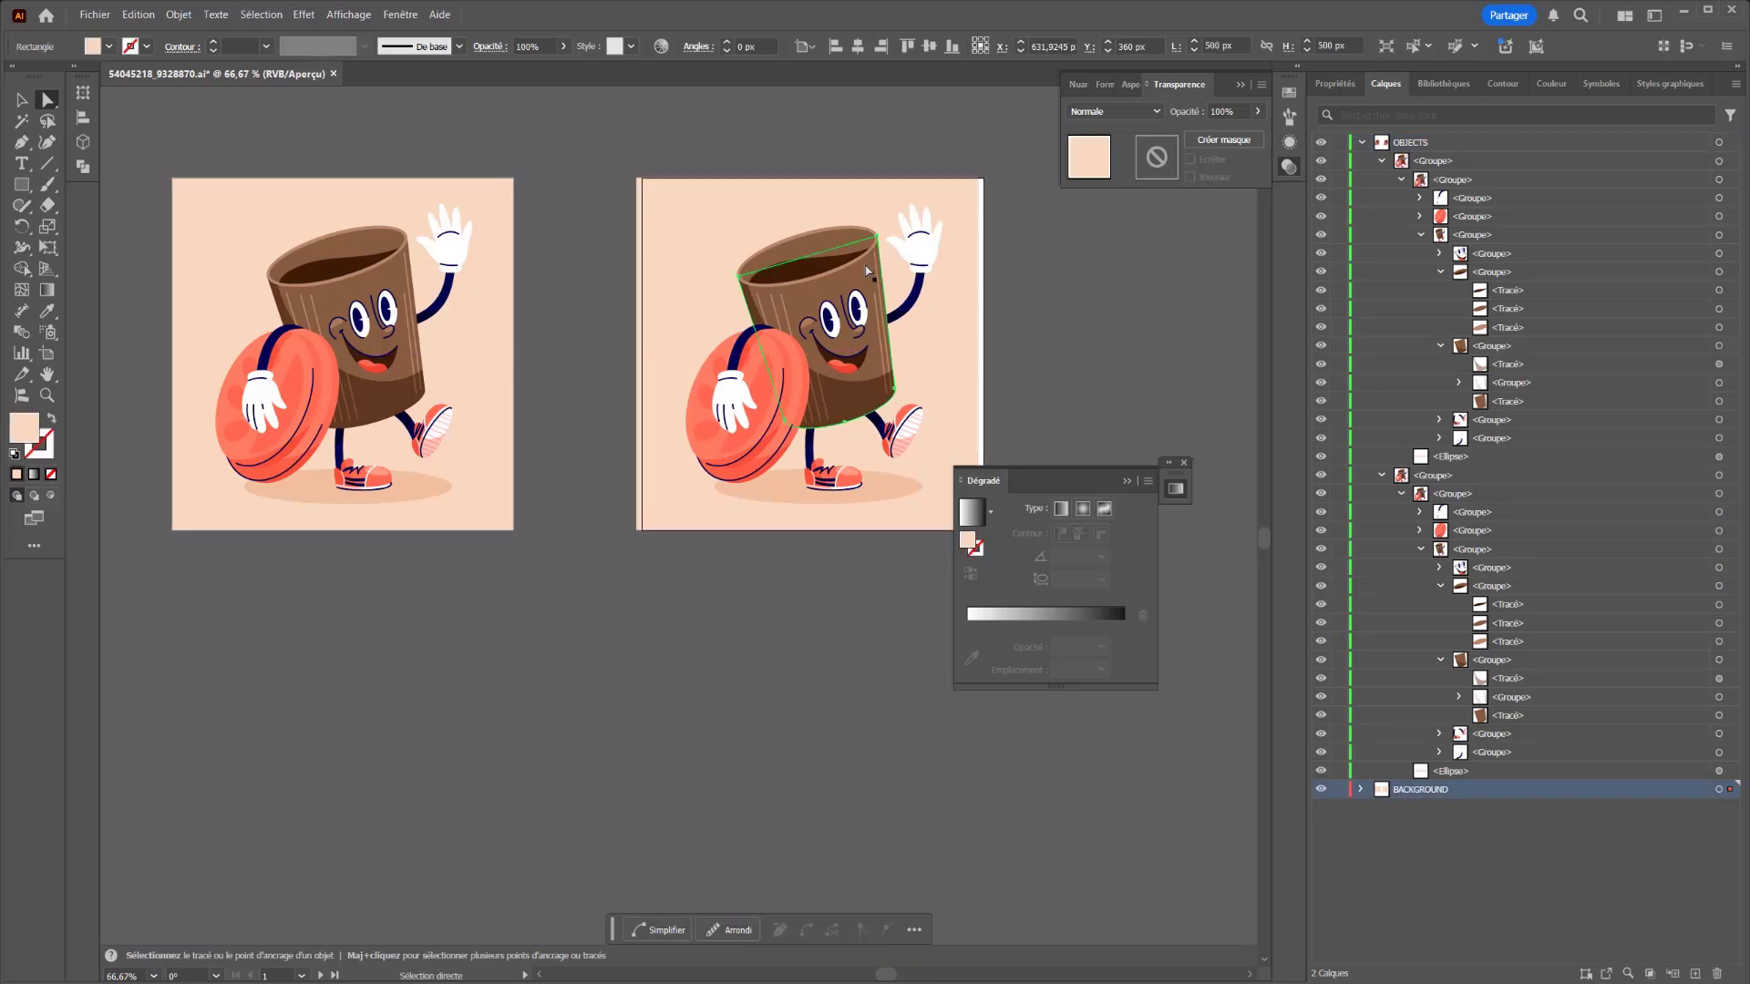
{"action": "left_click", "coordinate": [878, 271]}
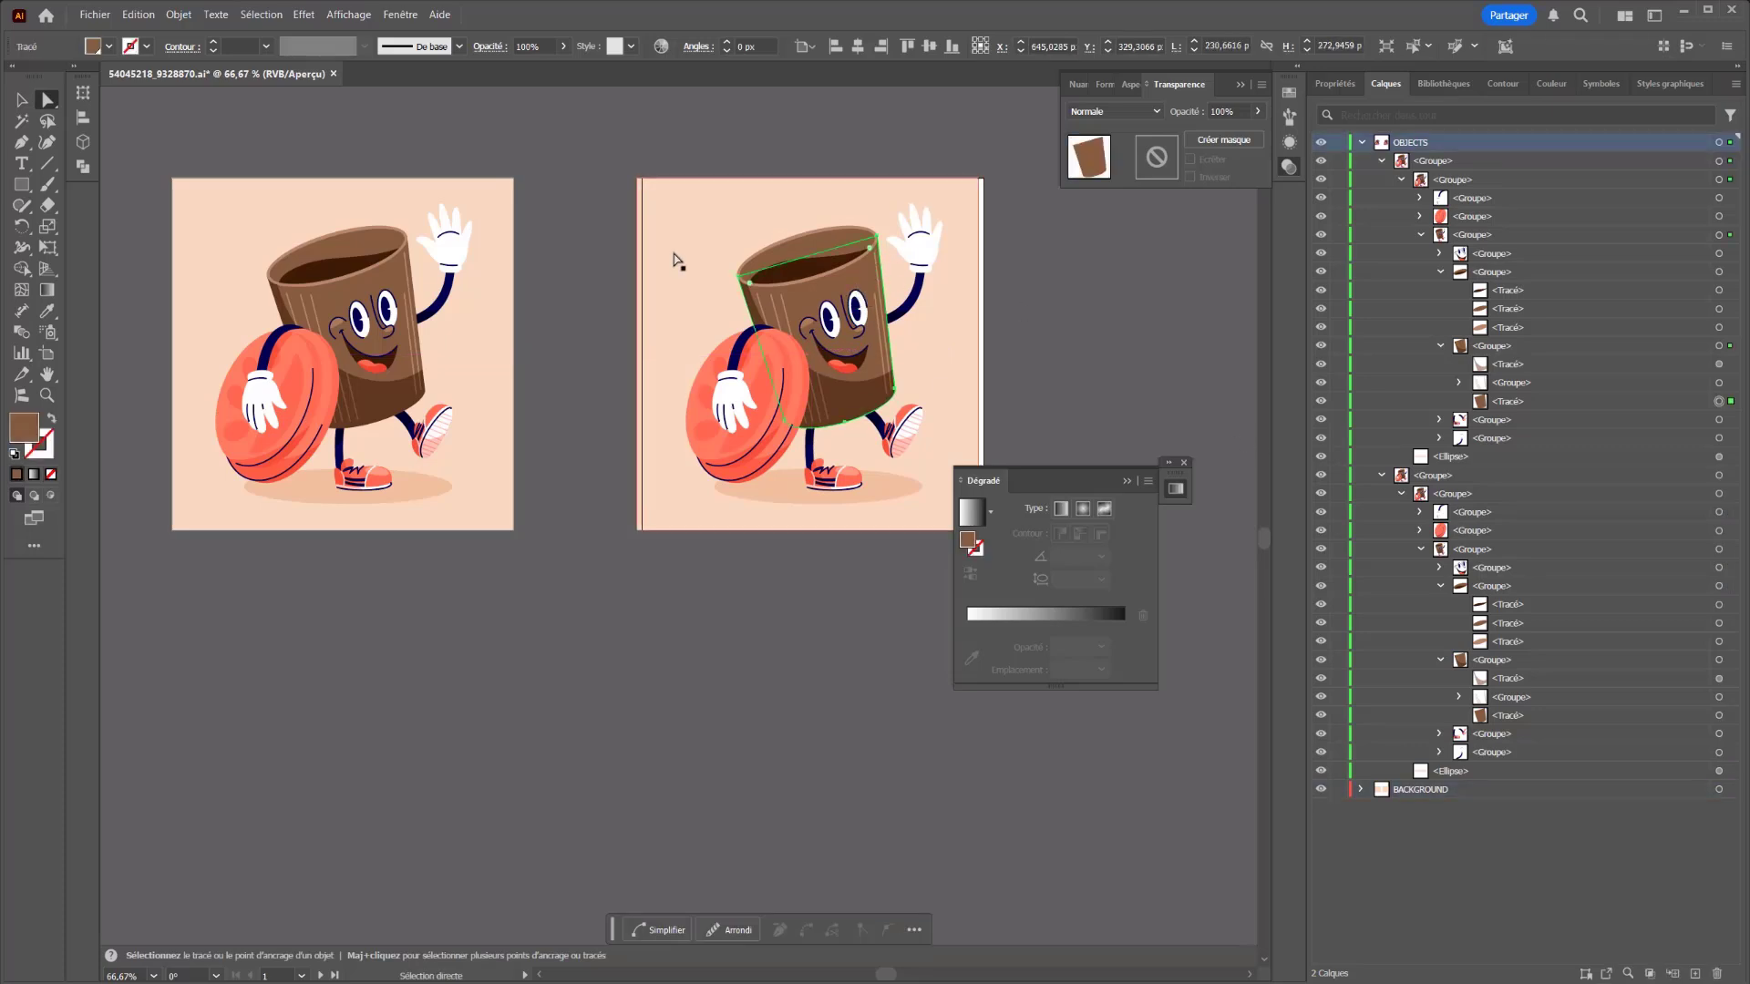
{"action": "key", "text": "v"}
{"action": "key", "text": "a"}
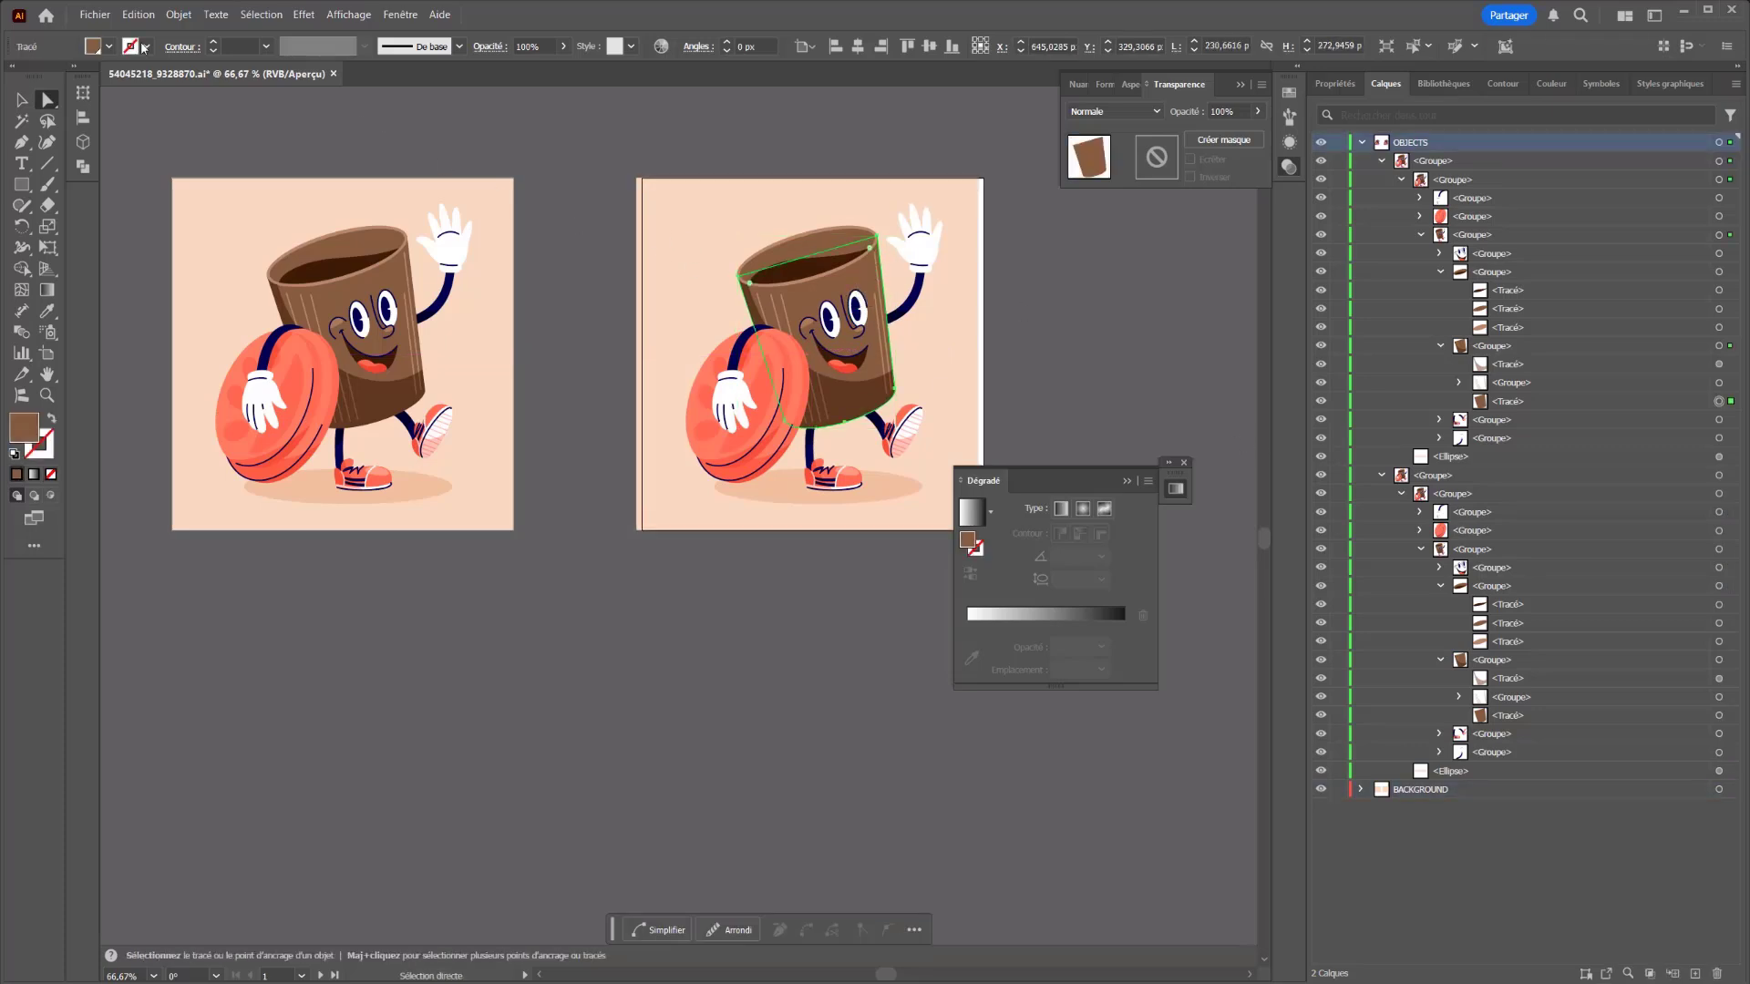
{"action": "left_click", "coordinate": [172, 15]}
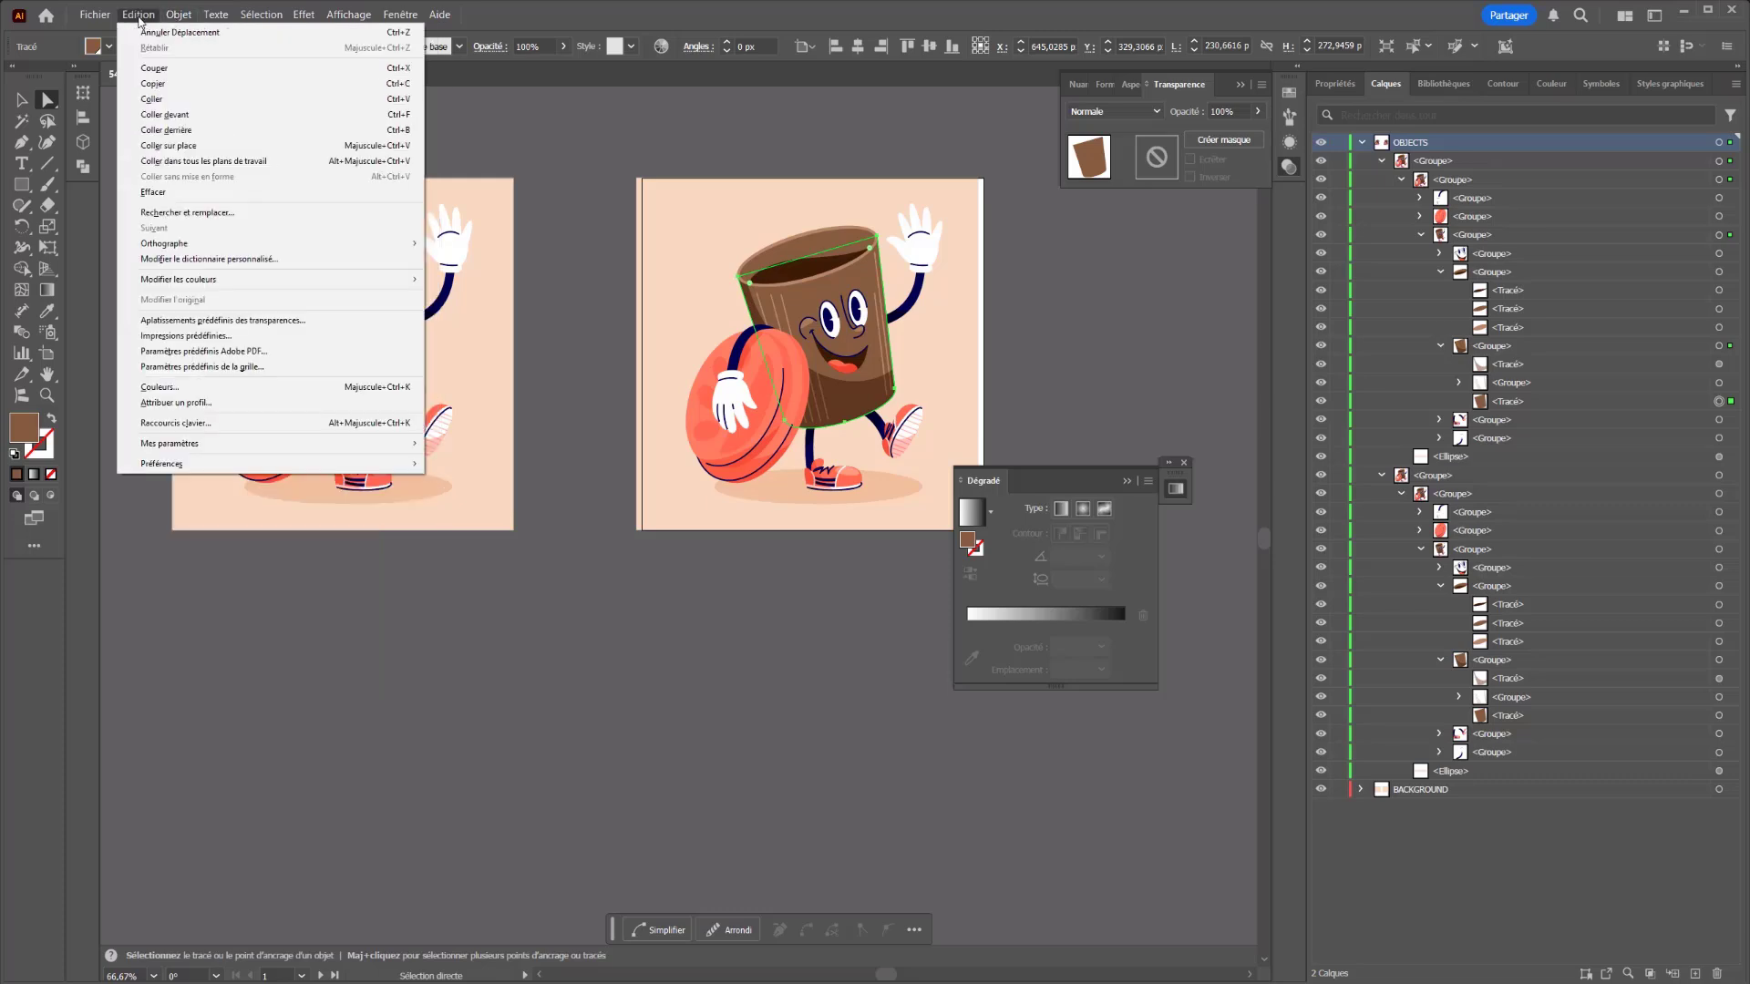
{"action": "left_click", "coordinate": [198, 98]}
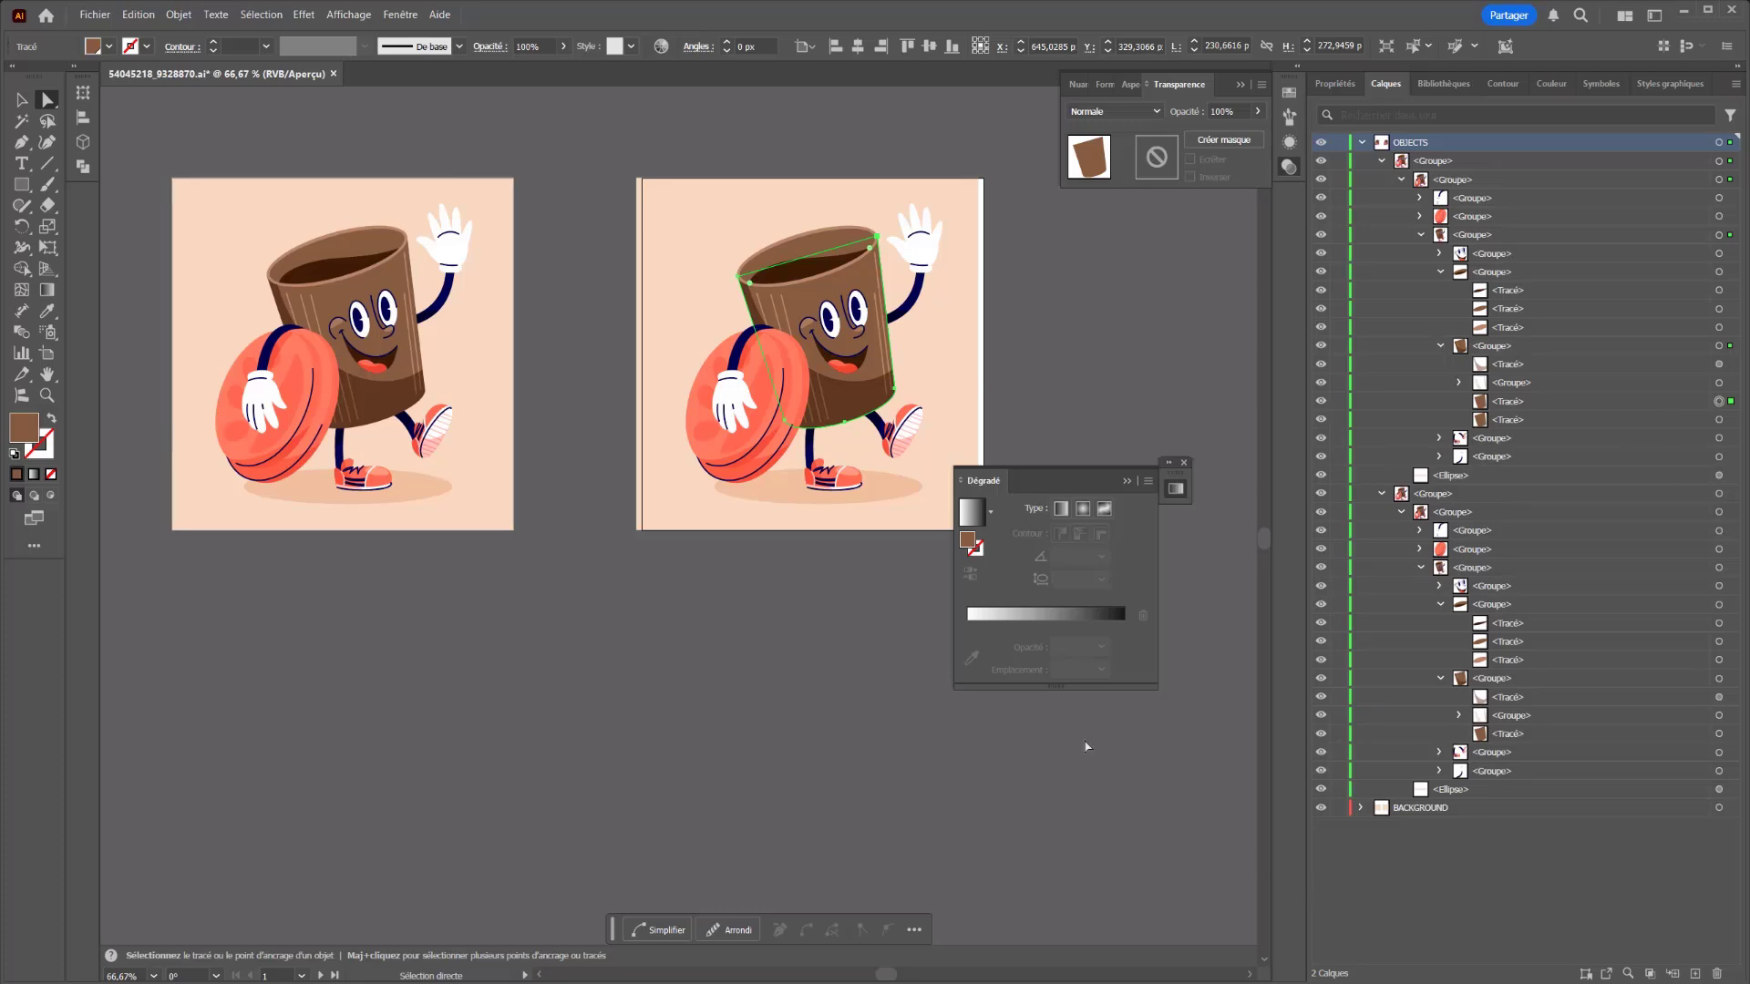
{"action": "left_click", "coordinate": [1044, 621]}
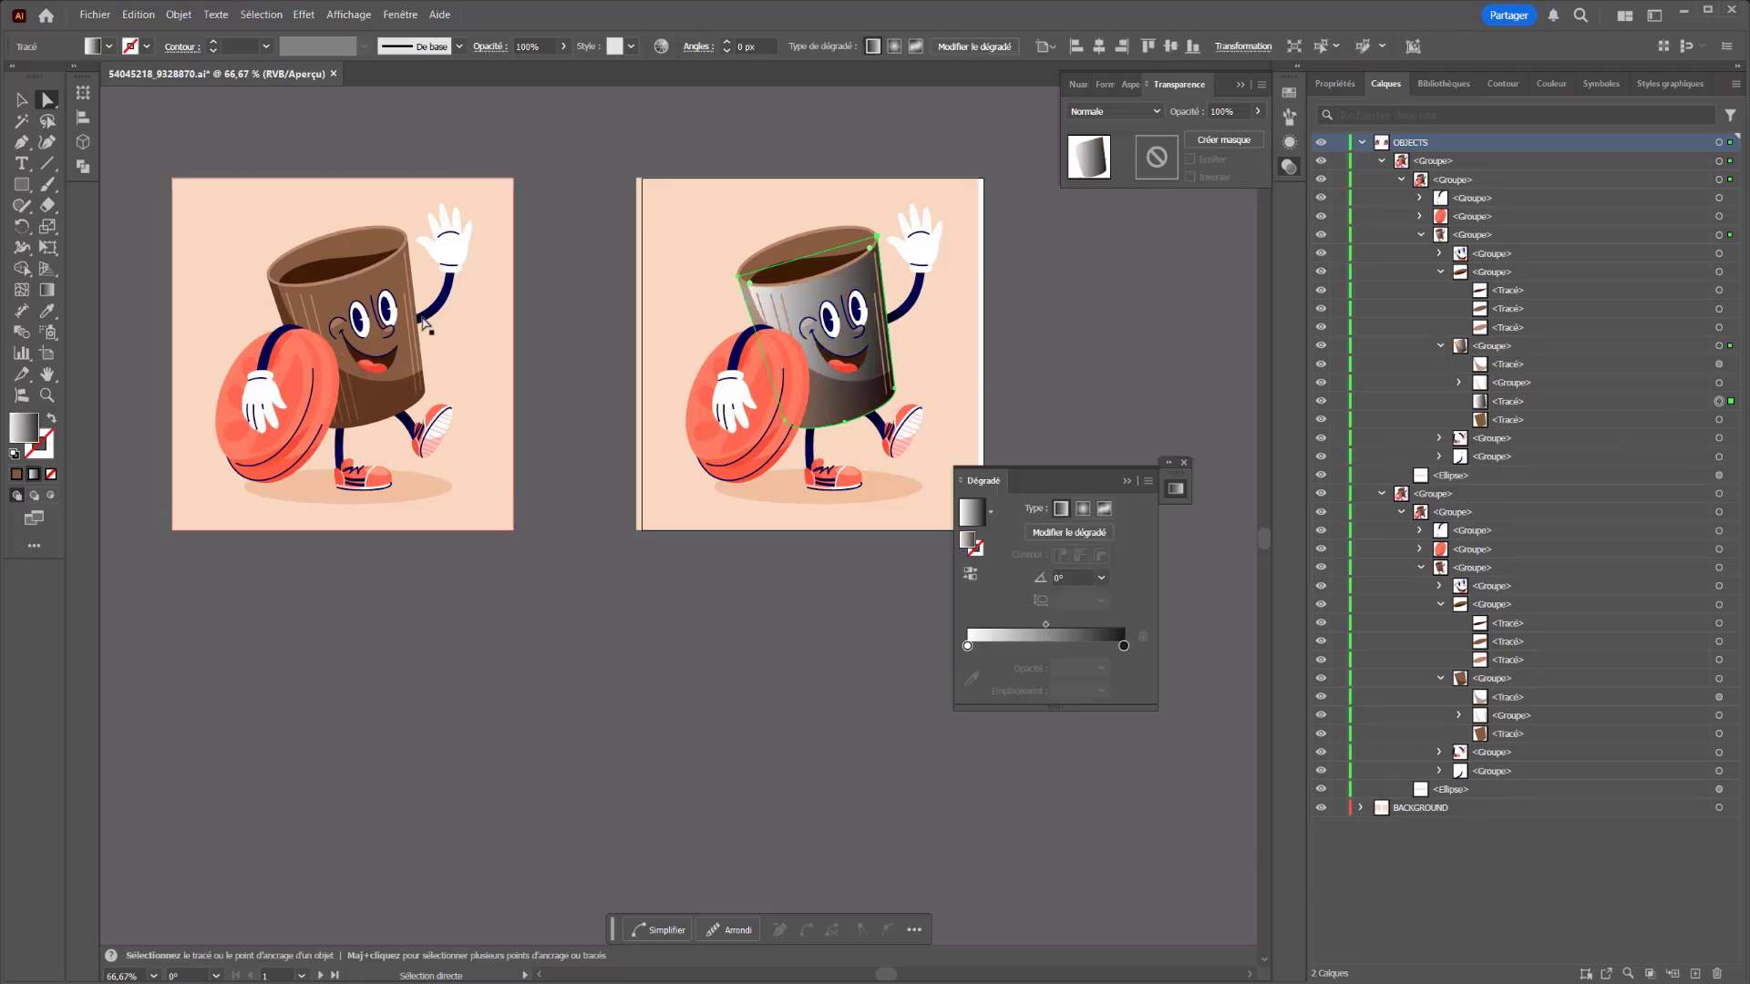
Step: Paste a front copy of the brown body on the duplicated artboard's mug and give it the same white-to-black linear gradient
{"action": "left_click", "coordinate": [396, 275]}
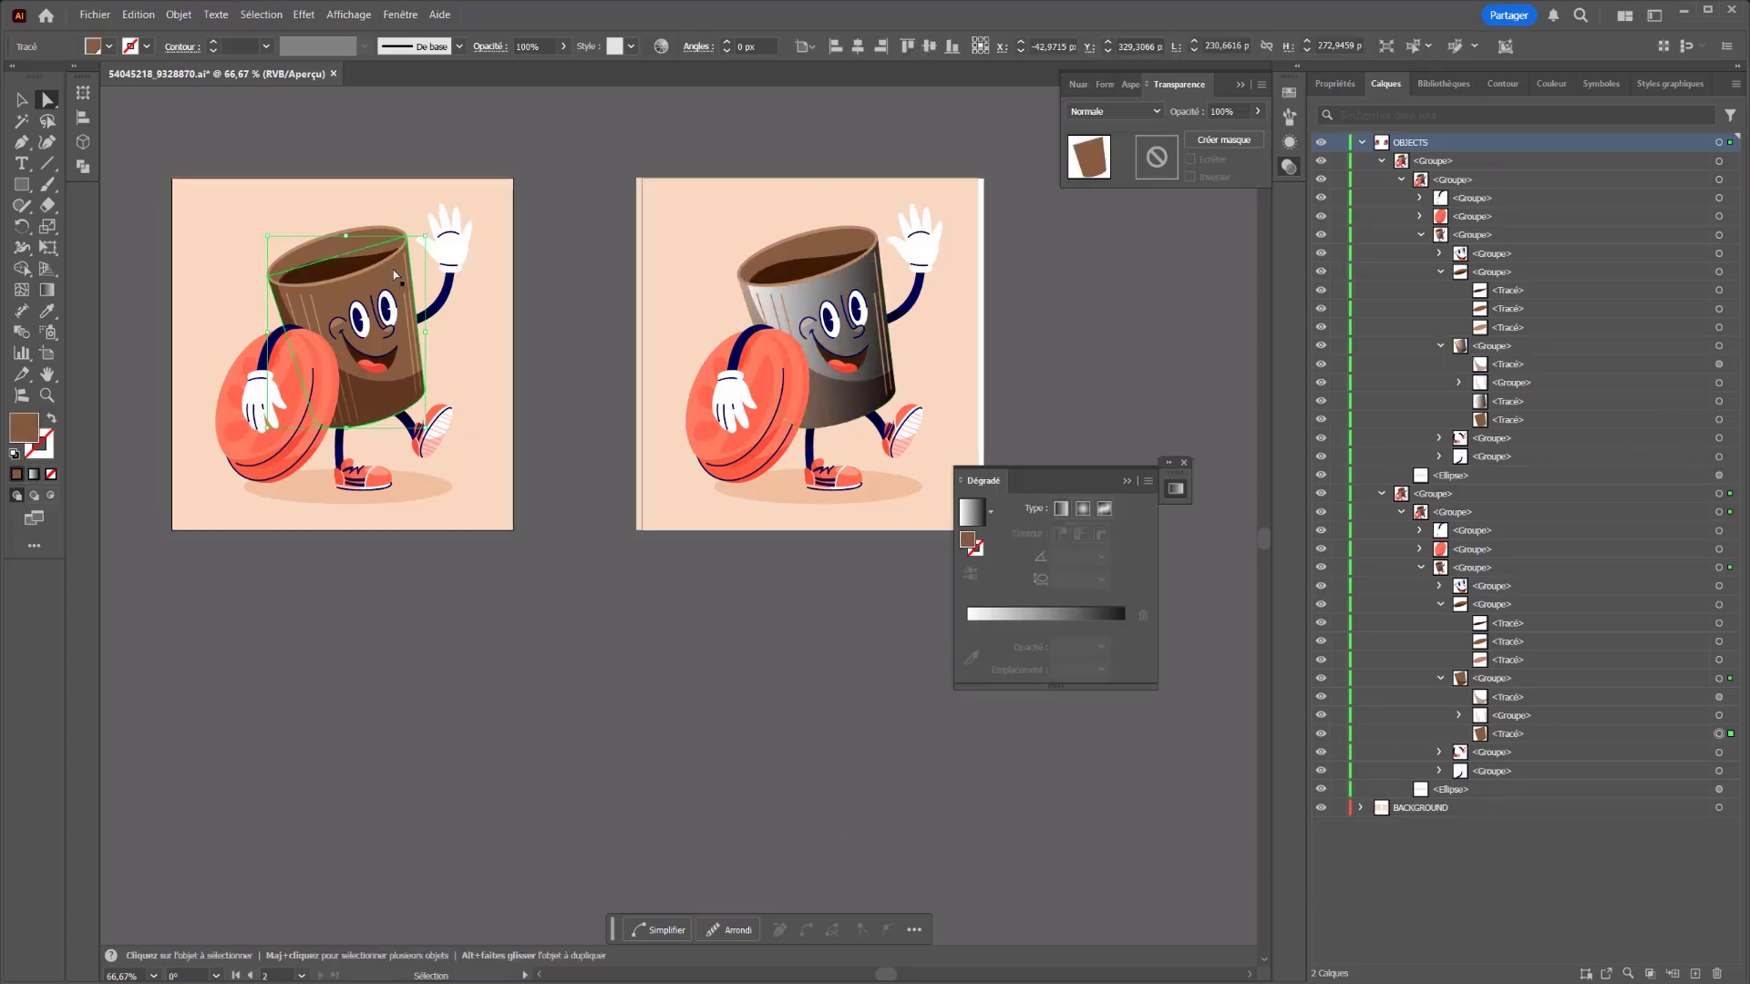
{"action": "left_click", "coordinate": [144, 15]}
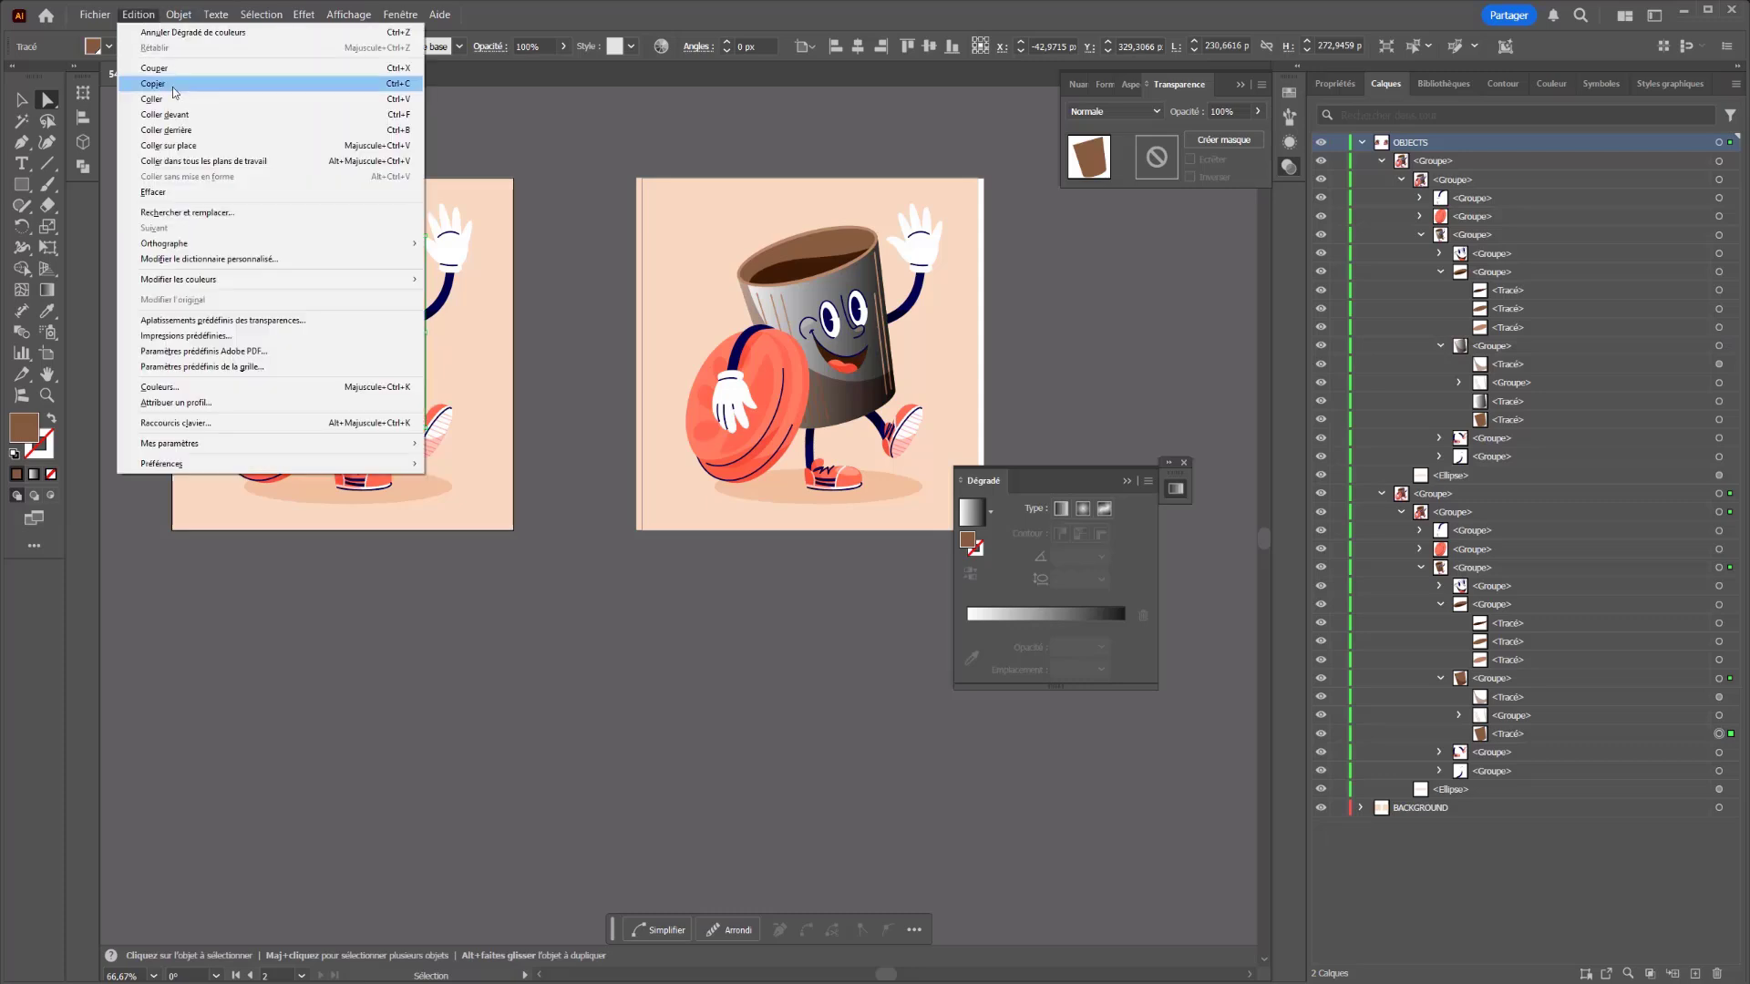
{"action": "left_click", "coordinate": [165, 114]}
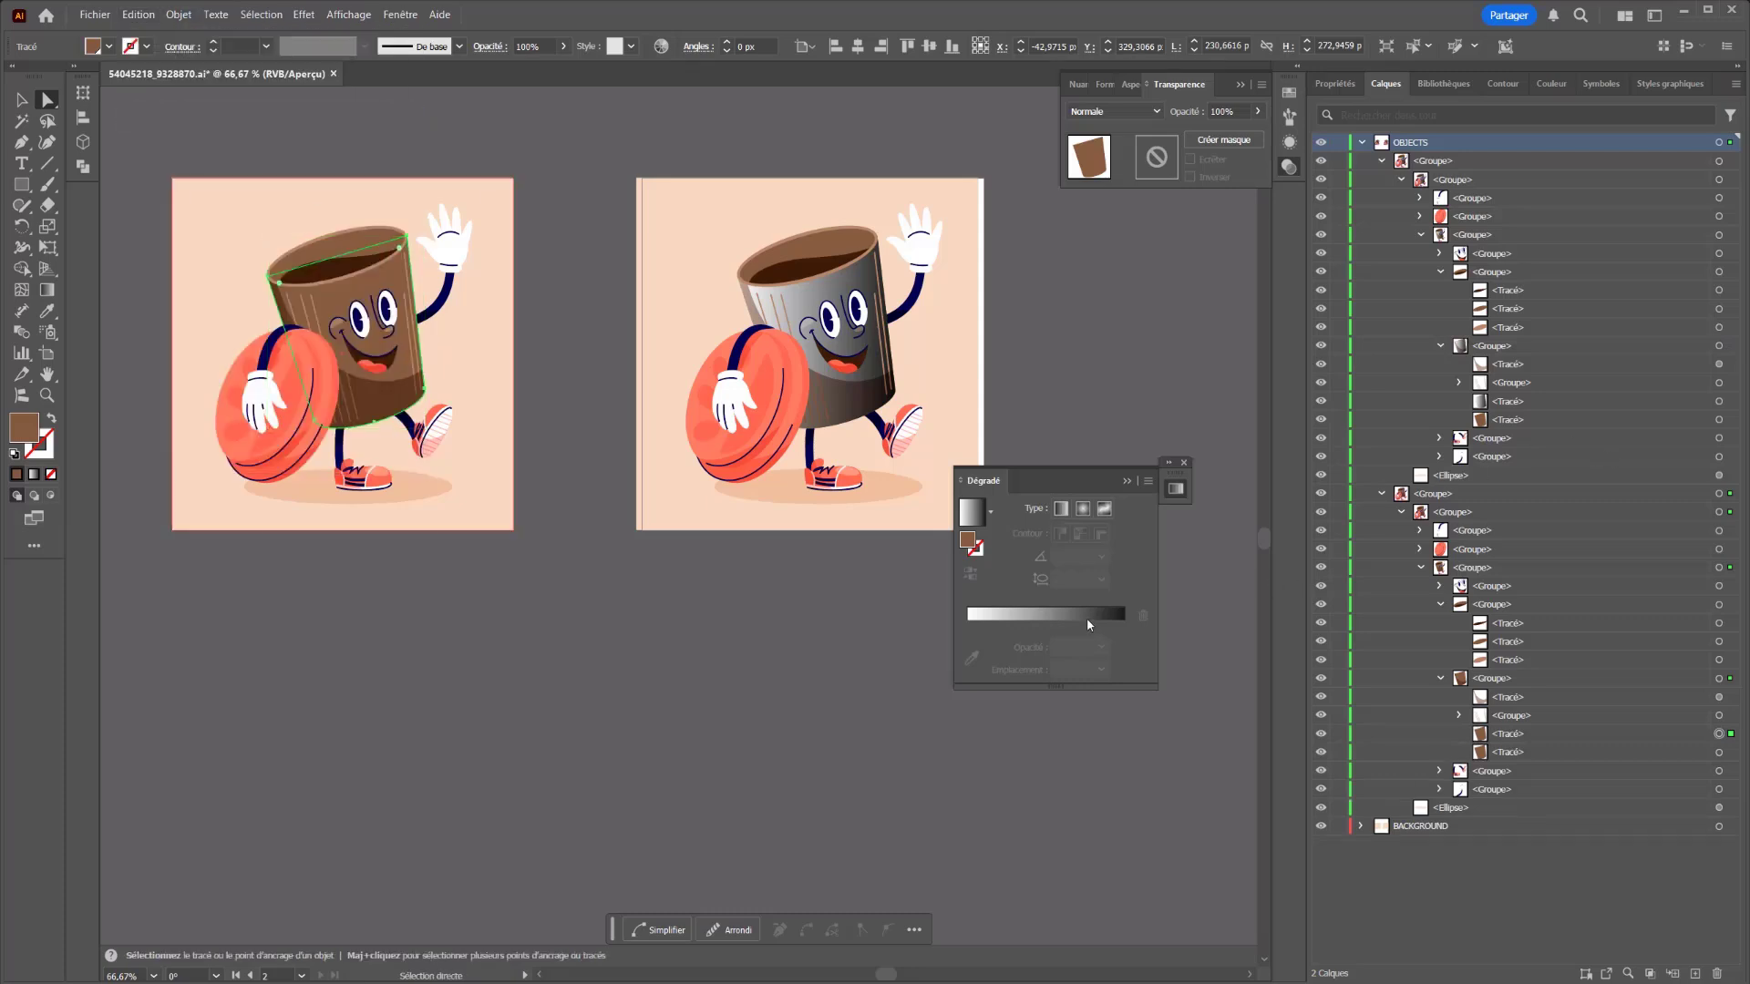
{"action": "left_click", "coordinate": [1087, 616]}
{"action": "left_click", "coordinate": [381, 671]}
{"action": "left_click_drag", "start_coordinate": [484, 723], "coordinate": [307, 717]}
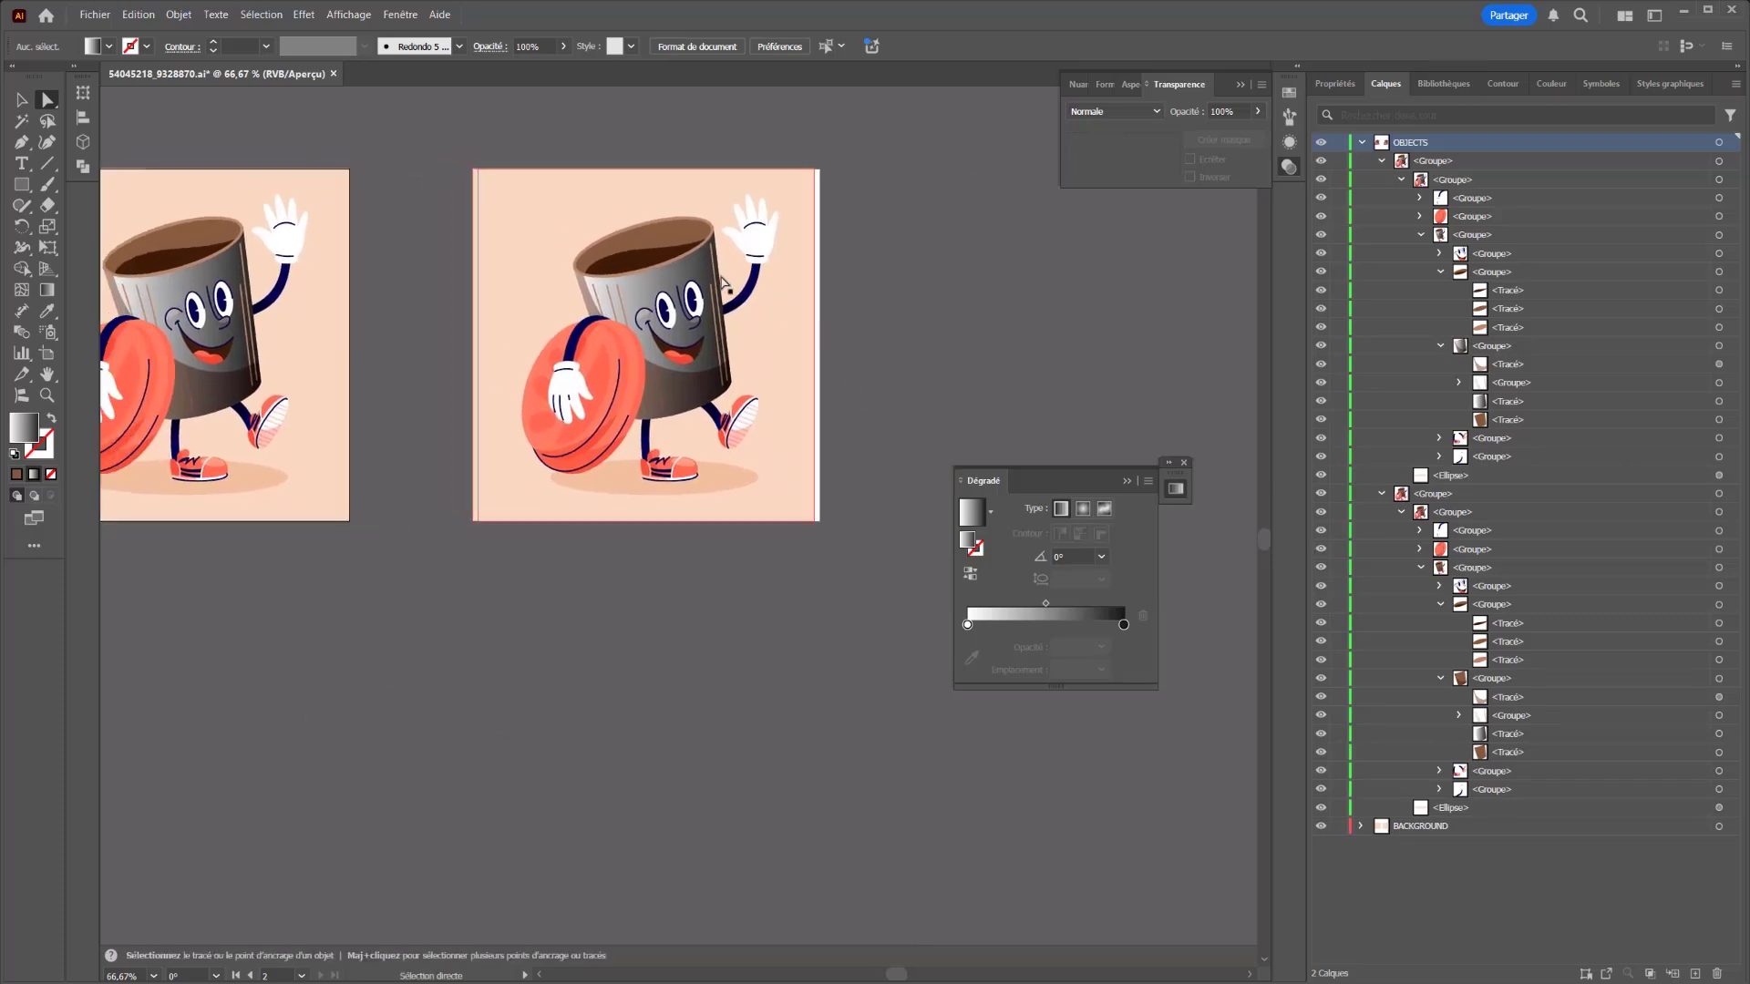
Step: Toggle the visibility of the original mug's gradient copy to compare it with the brown body beneath
{"action": "left_click", "coordinate": [679, 356]}
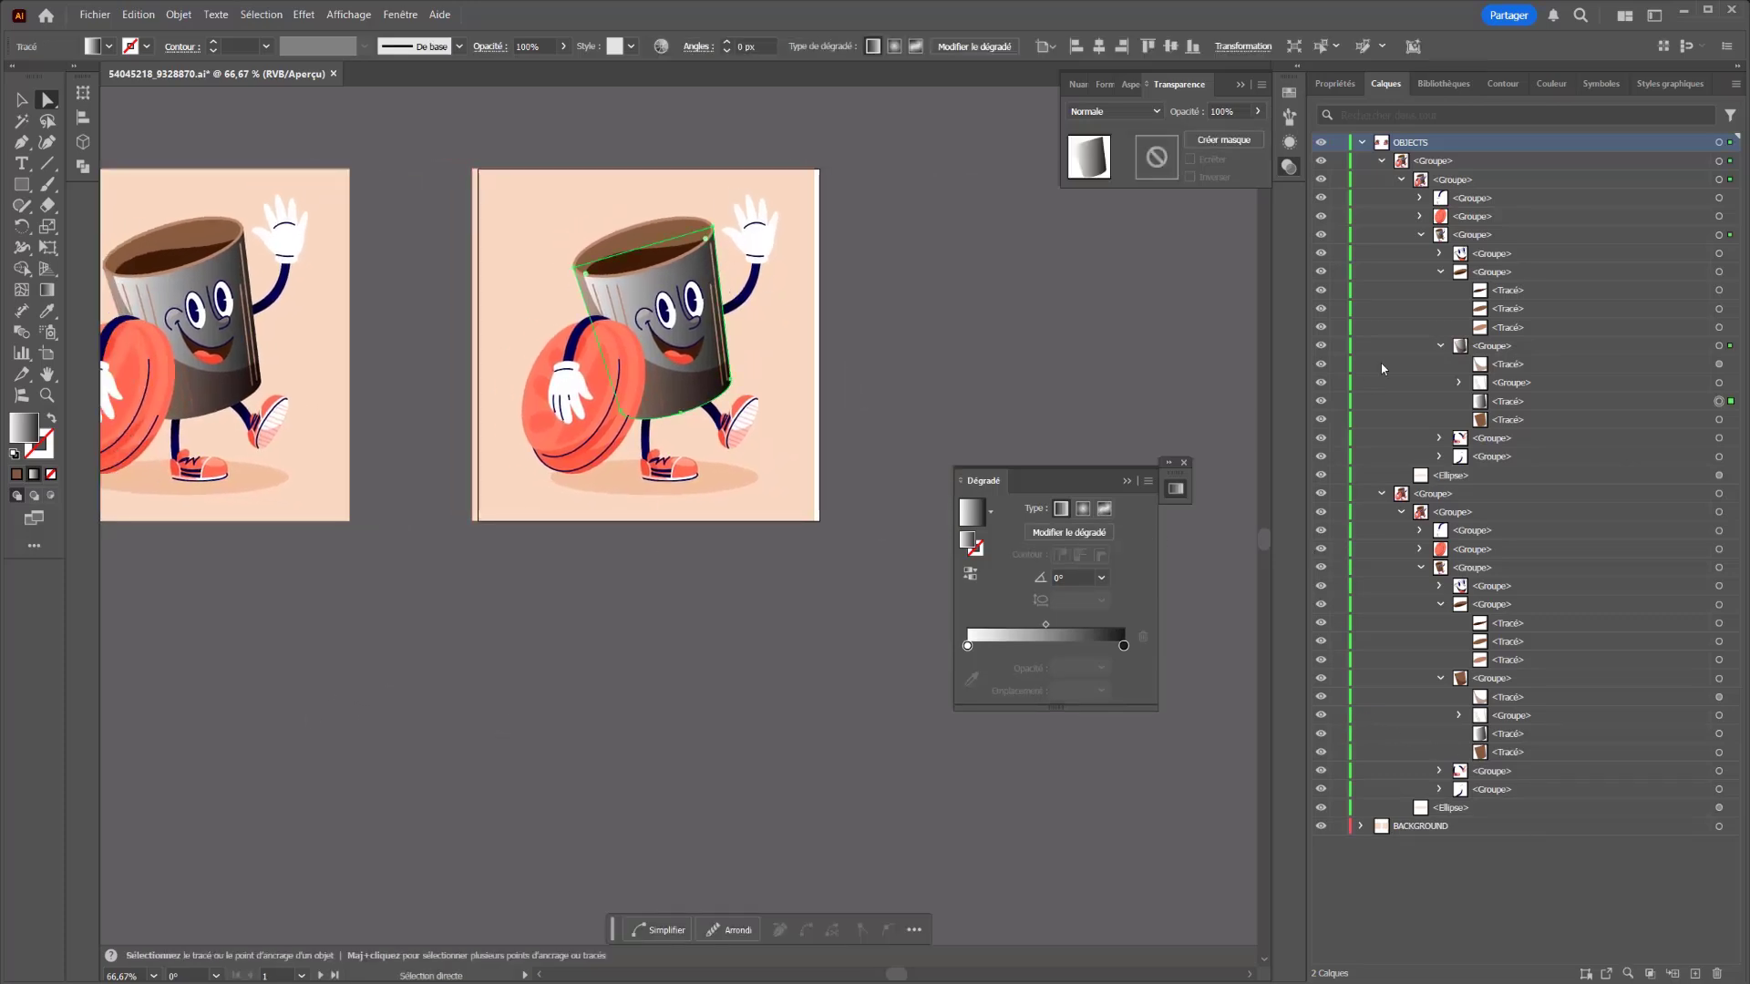
{"action": "left_click", "coordinate": [1320, 401]}
{"action": "left_click", "coordinate": [1320, 401]}
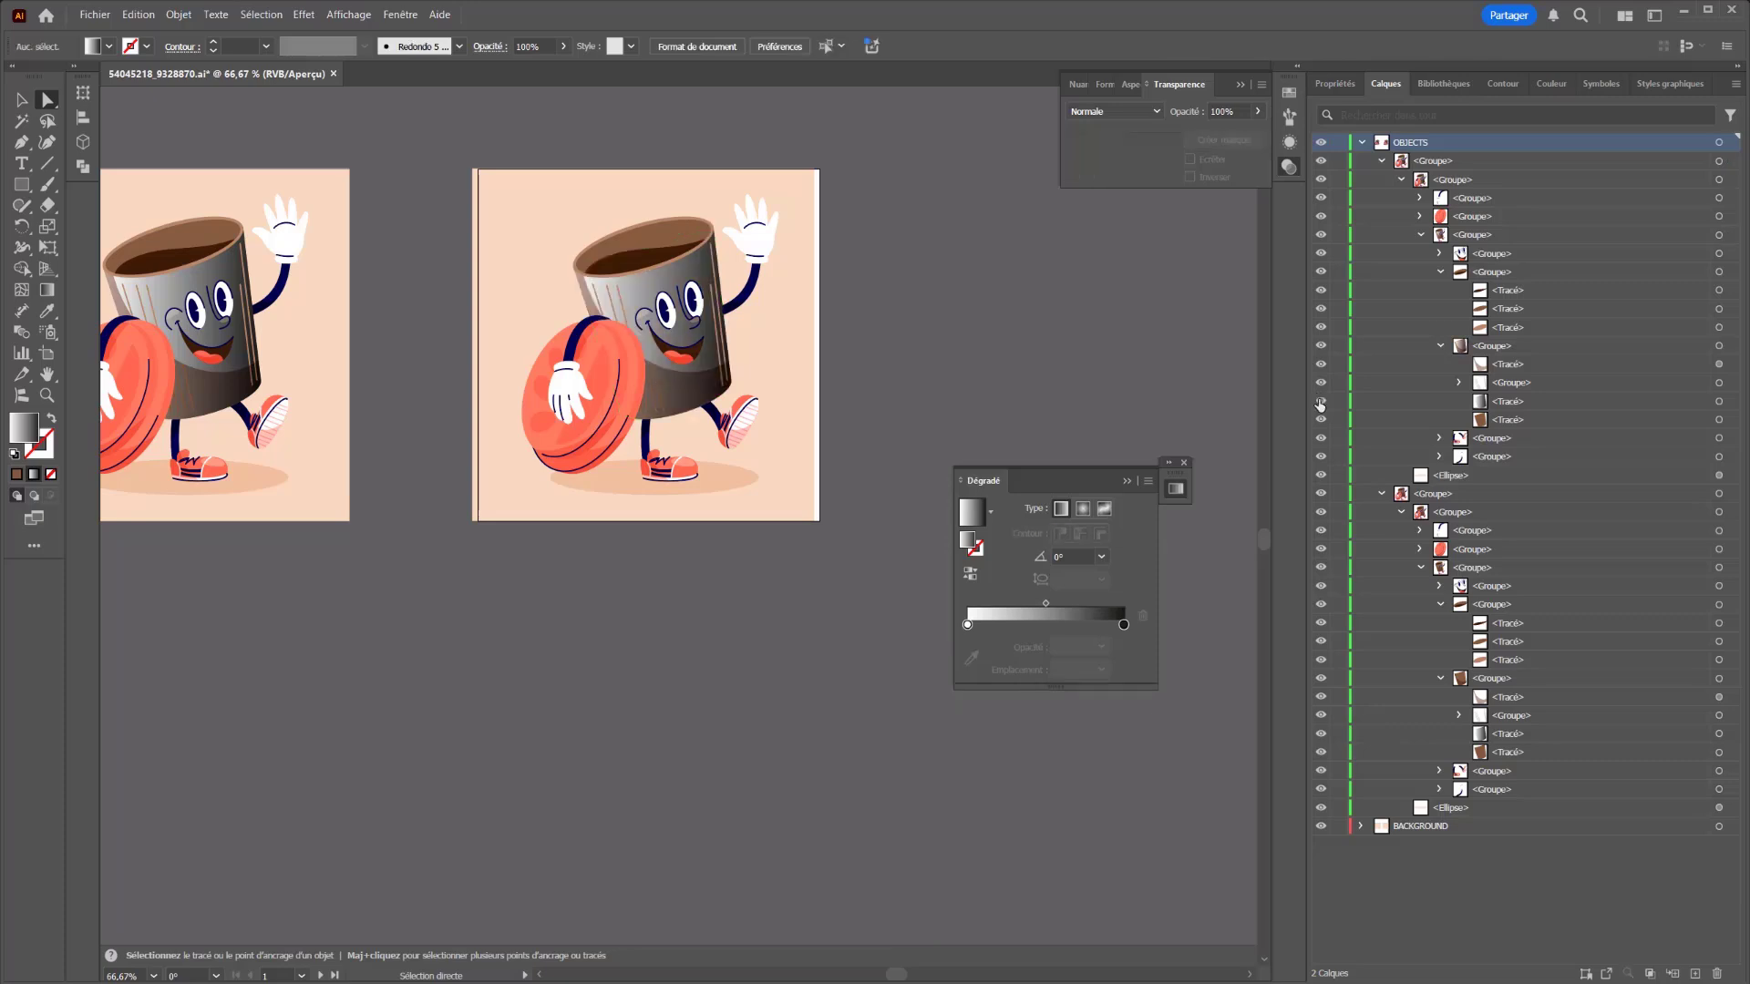
{"action": "left_click", "coordinate": [1320, 401]}
{"action": "left_click", "coordinate": [1320, 401]}
{"action": "left_click", "coordinate": [1320, 401]}
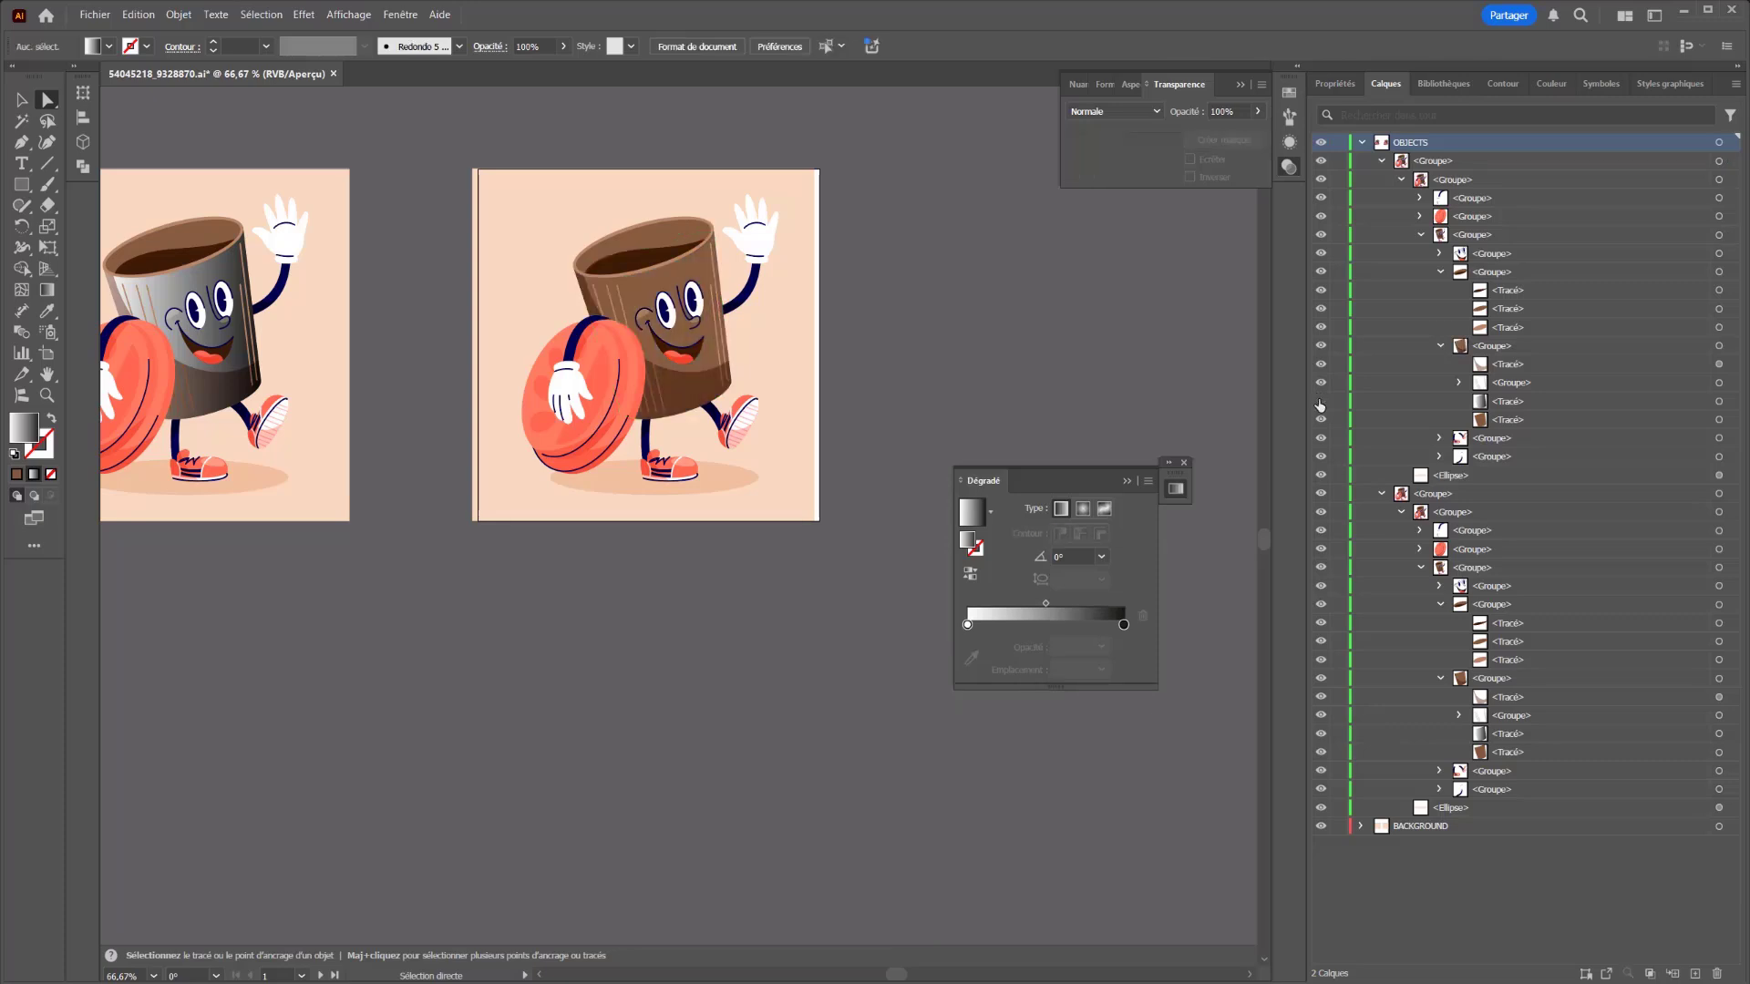
{"action": "left_click", "coordinate": [1320, 400]}
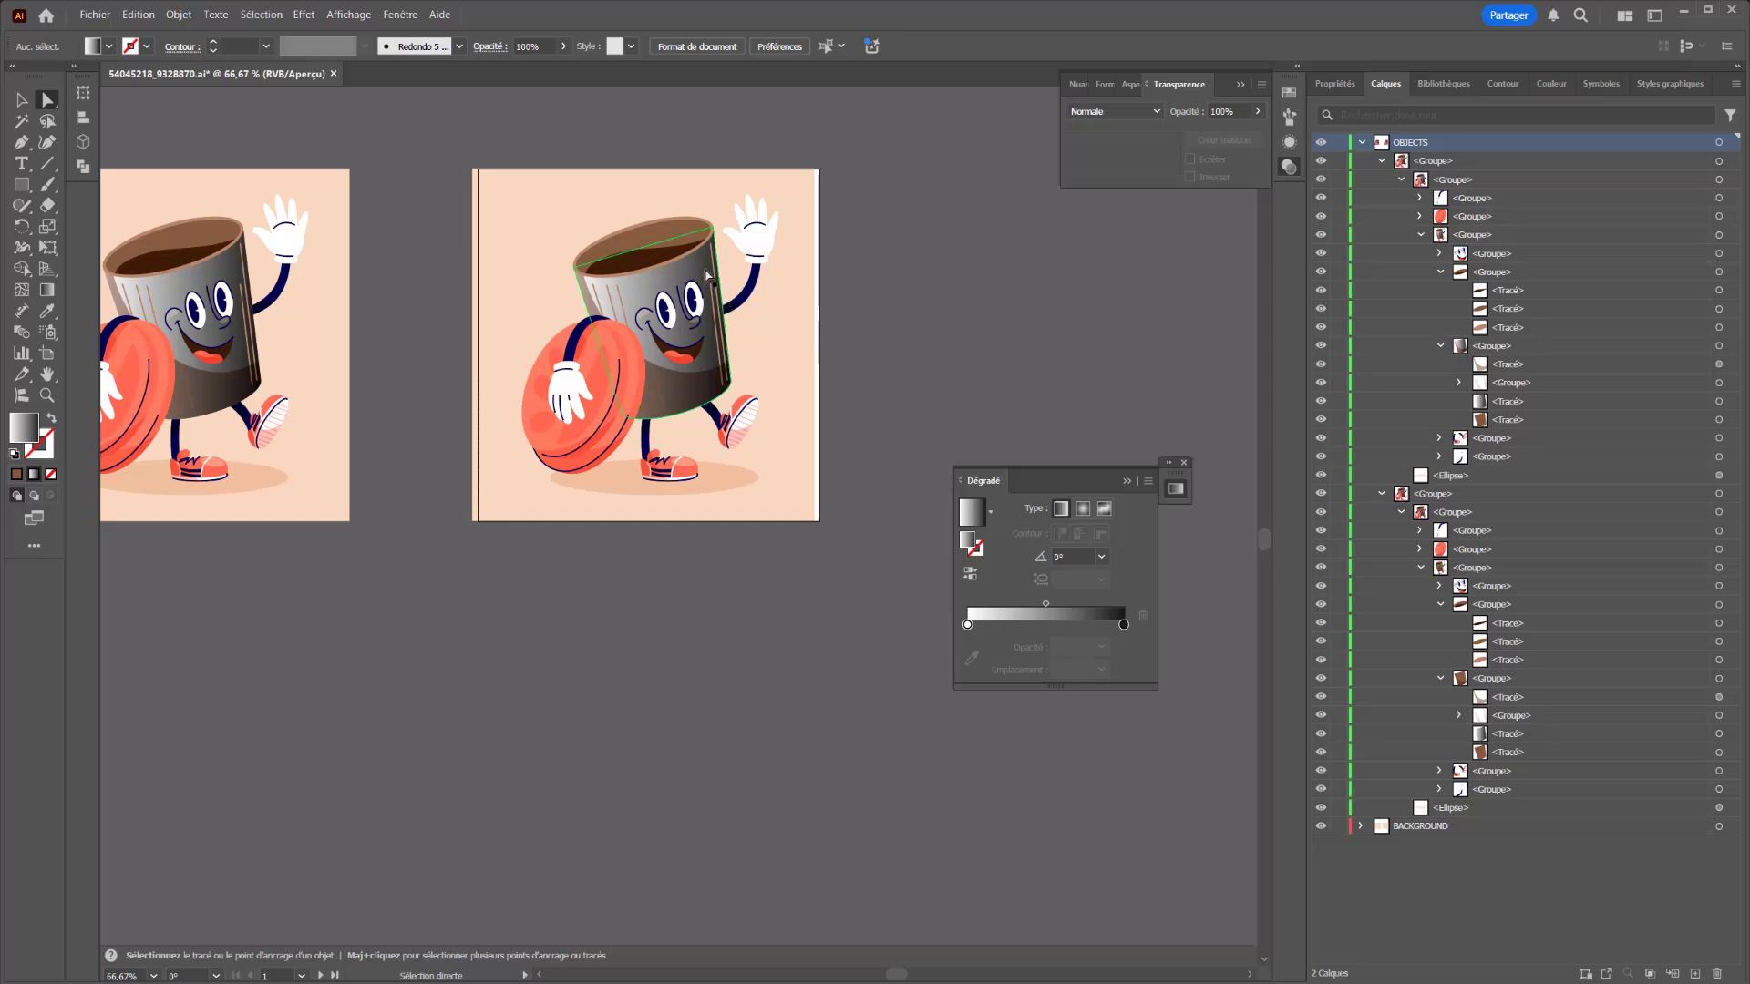
Step: Apply the Demi-teintes couleur effect to the original mug's gradient shape with a maximum radius of 25 pixels and all screen angles at 45
{"action": "left_click", "coordinate": [702, 301]}
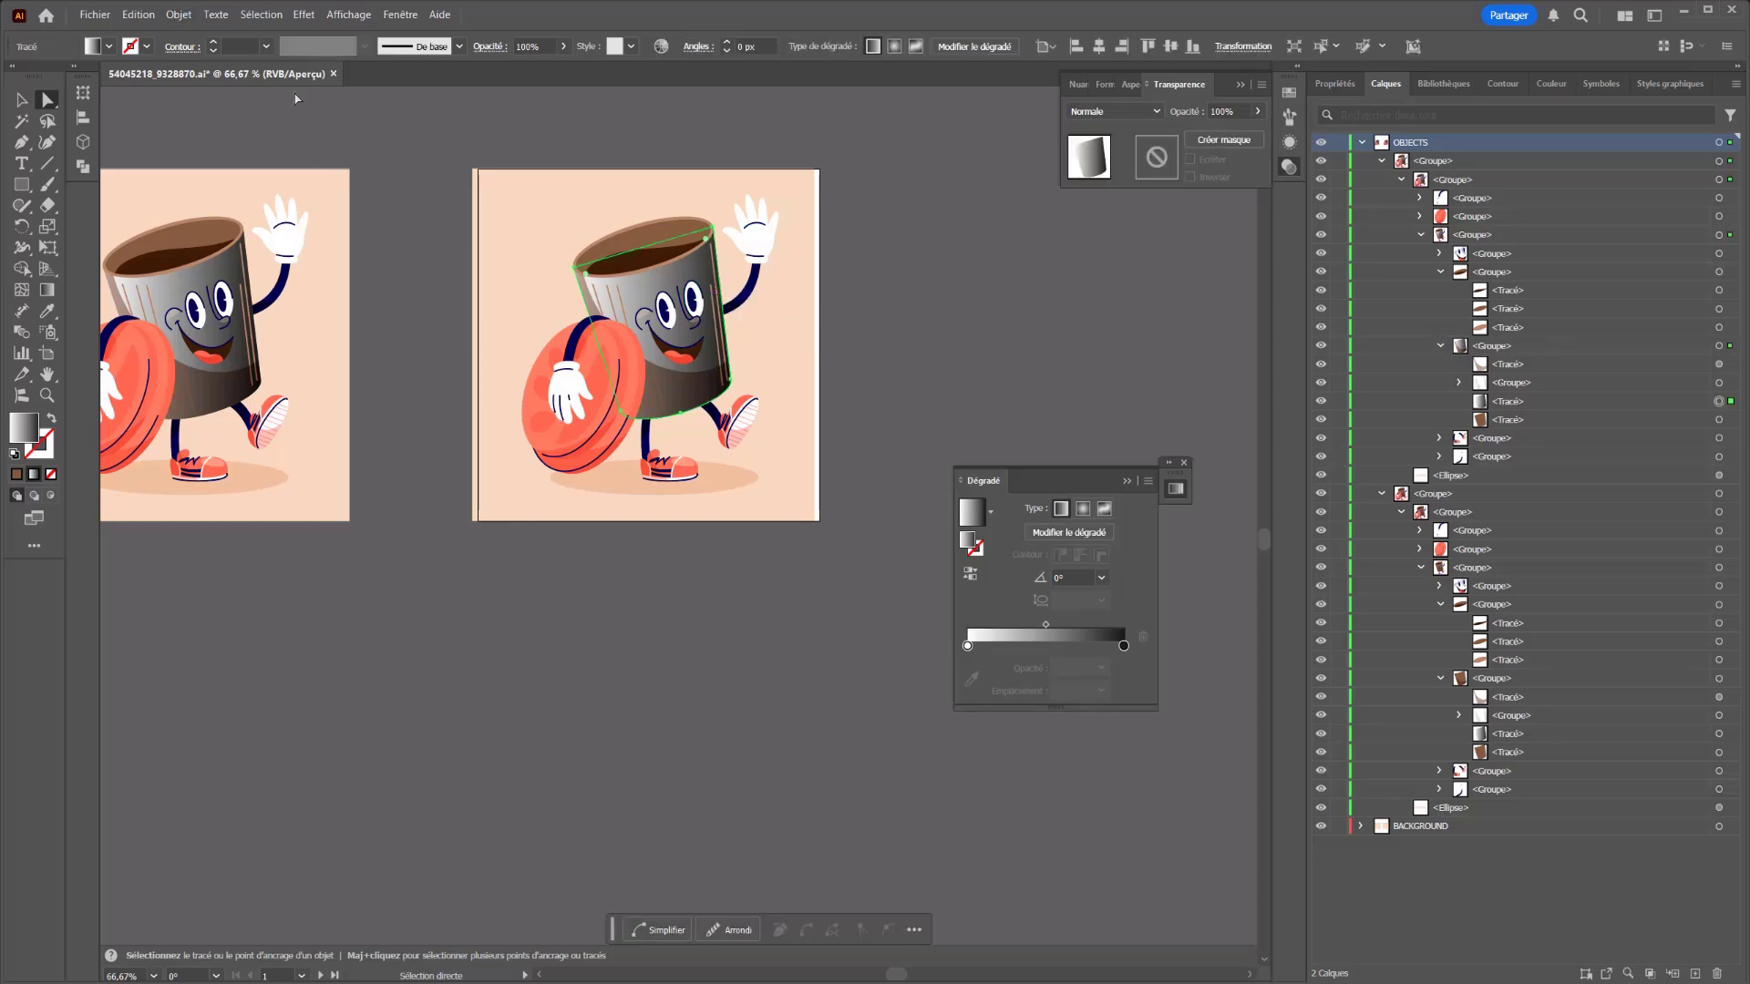
{"action": "scroll", "coordinate": [394, 144], "scroll_direction": "left", "scroll_amount": 2}
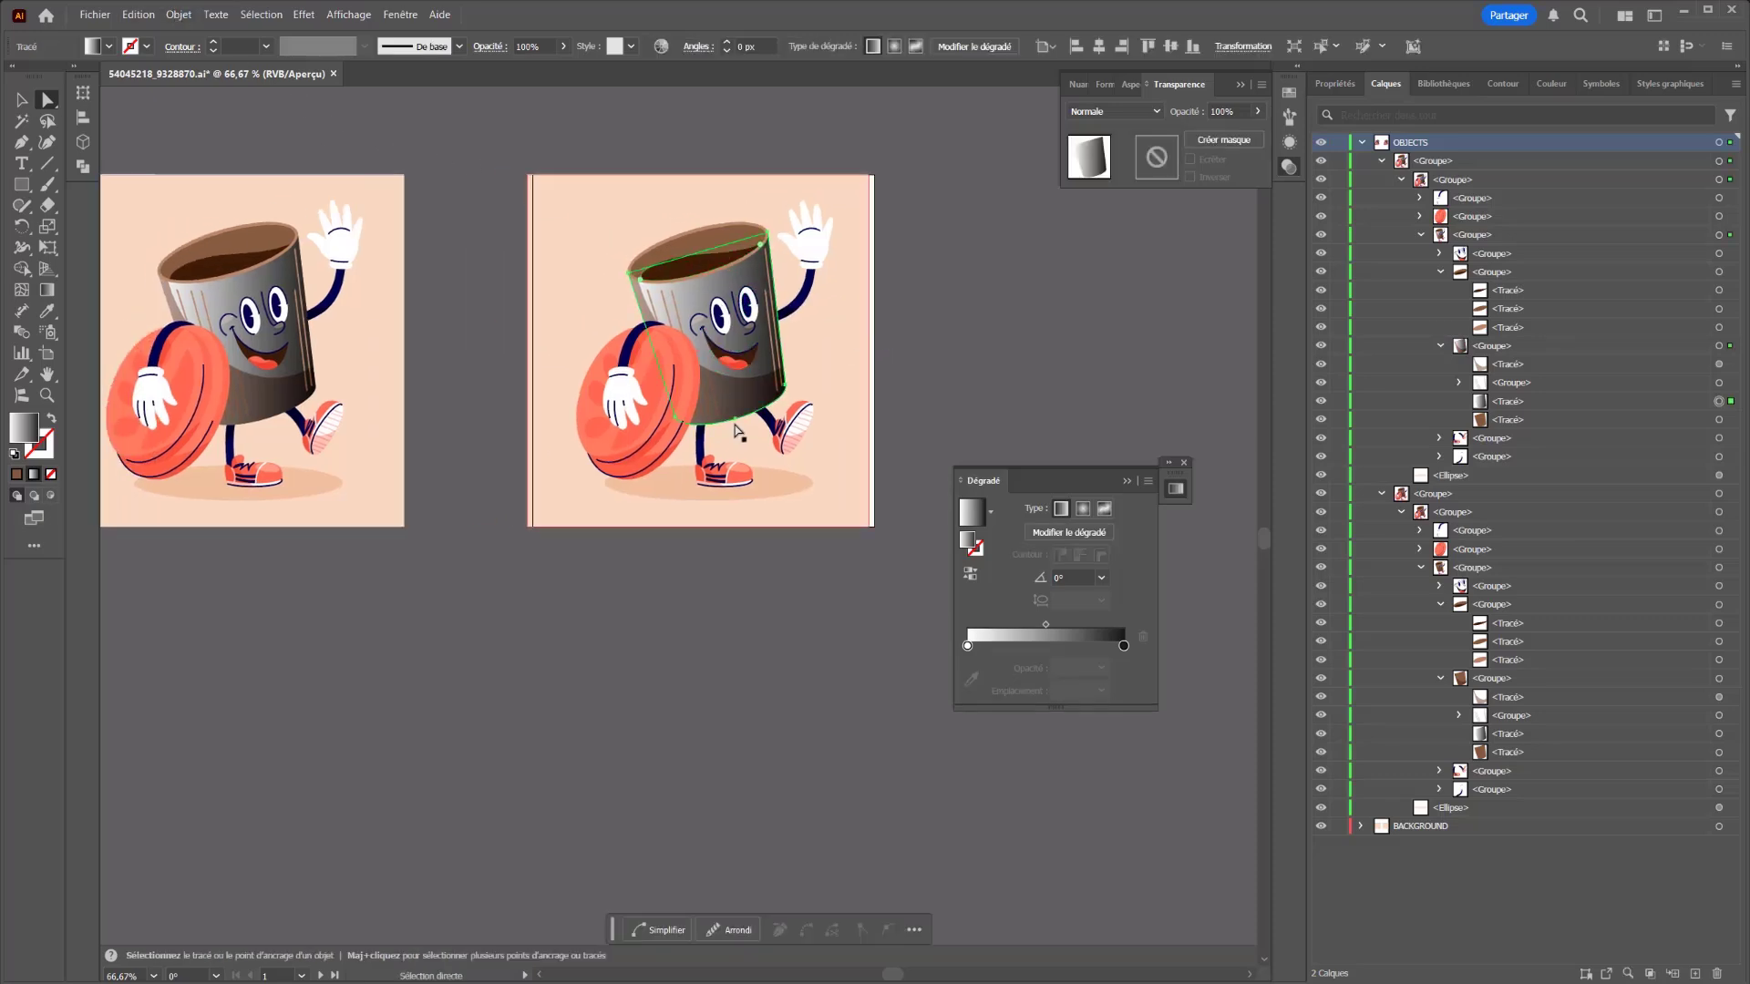
{"action": "left_click", "coordinate": [304, 15]}
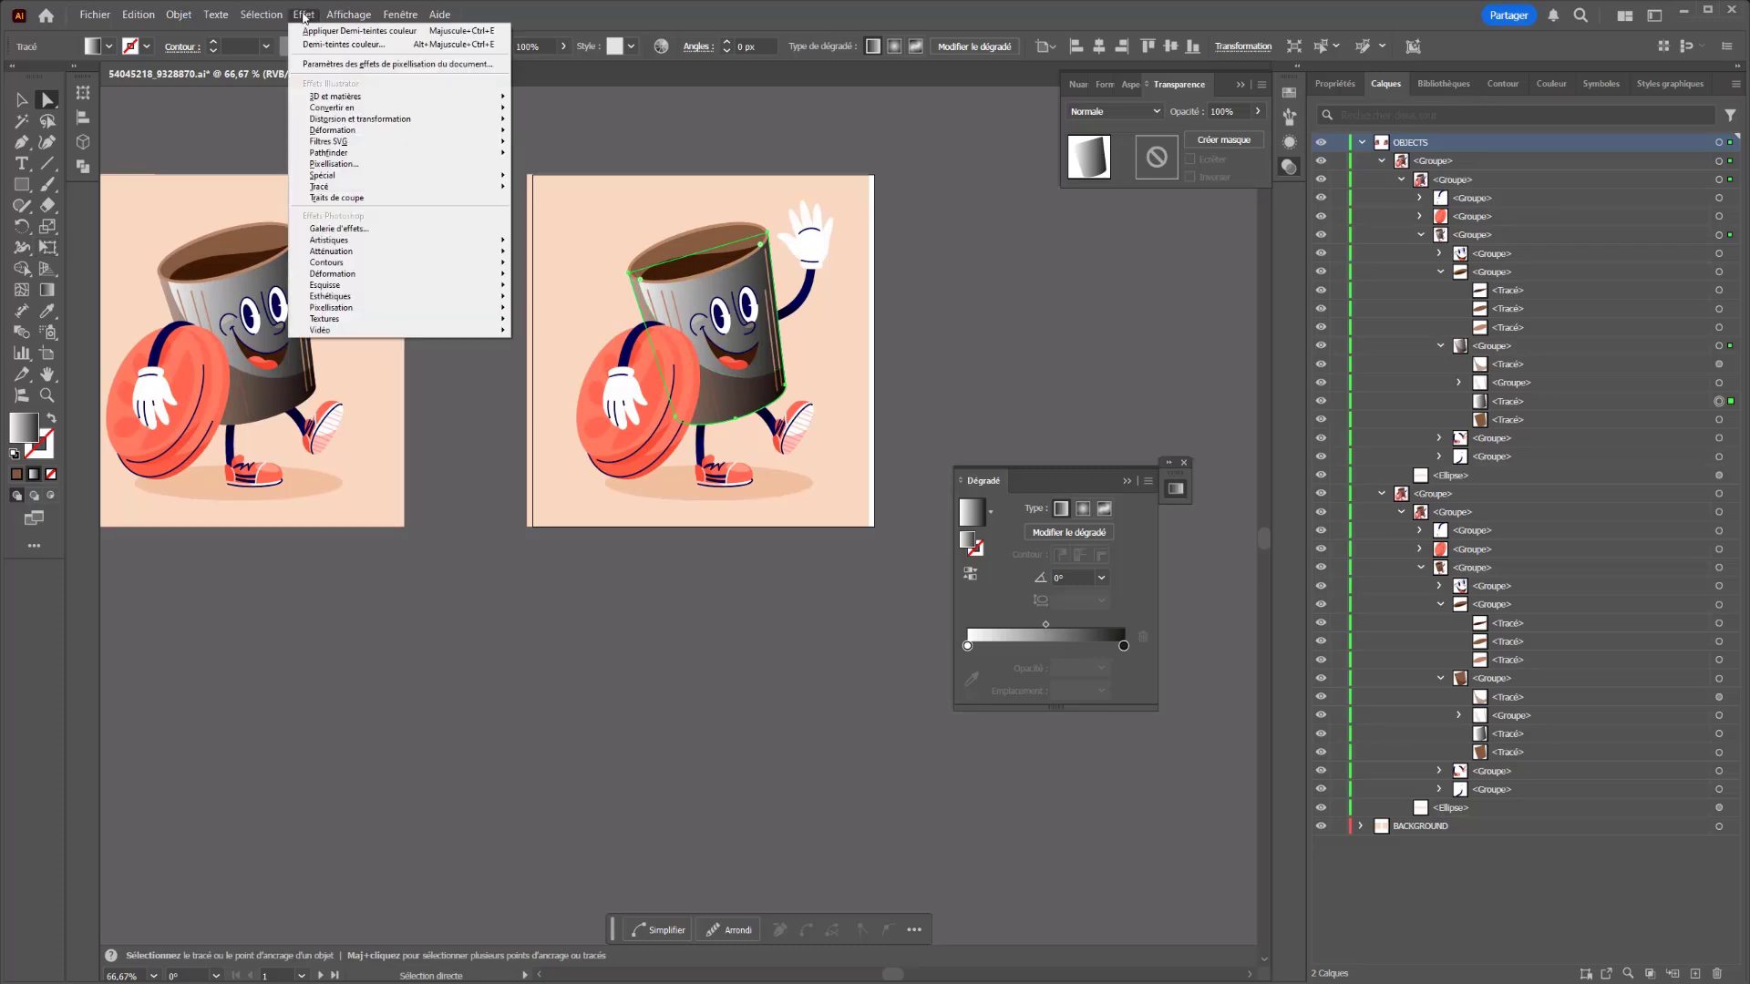
{"action": "mouse_move", "coordinate": [328, 309]}
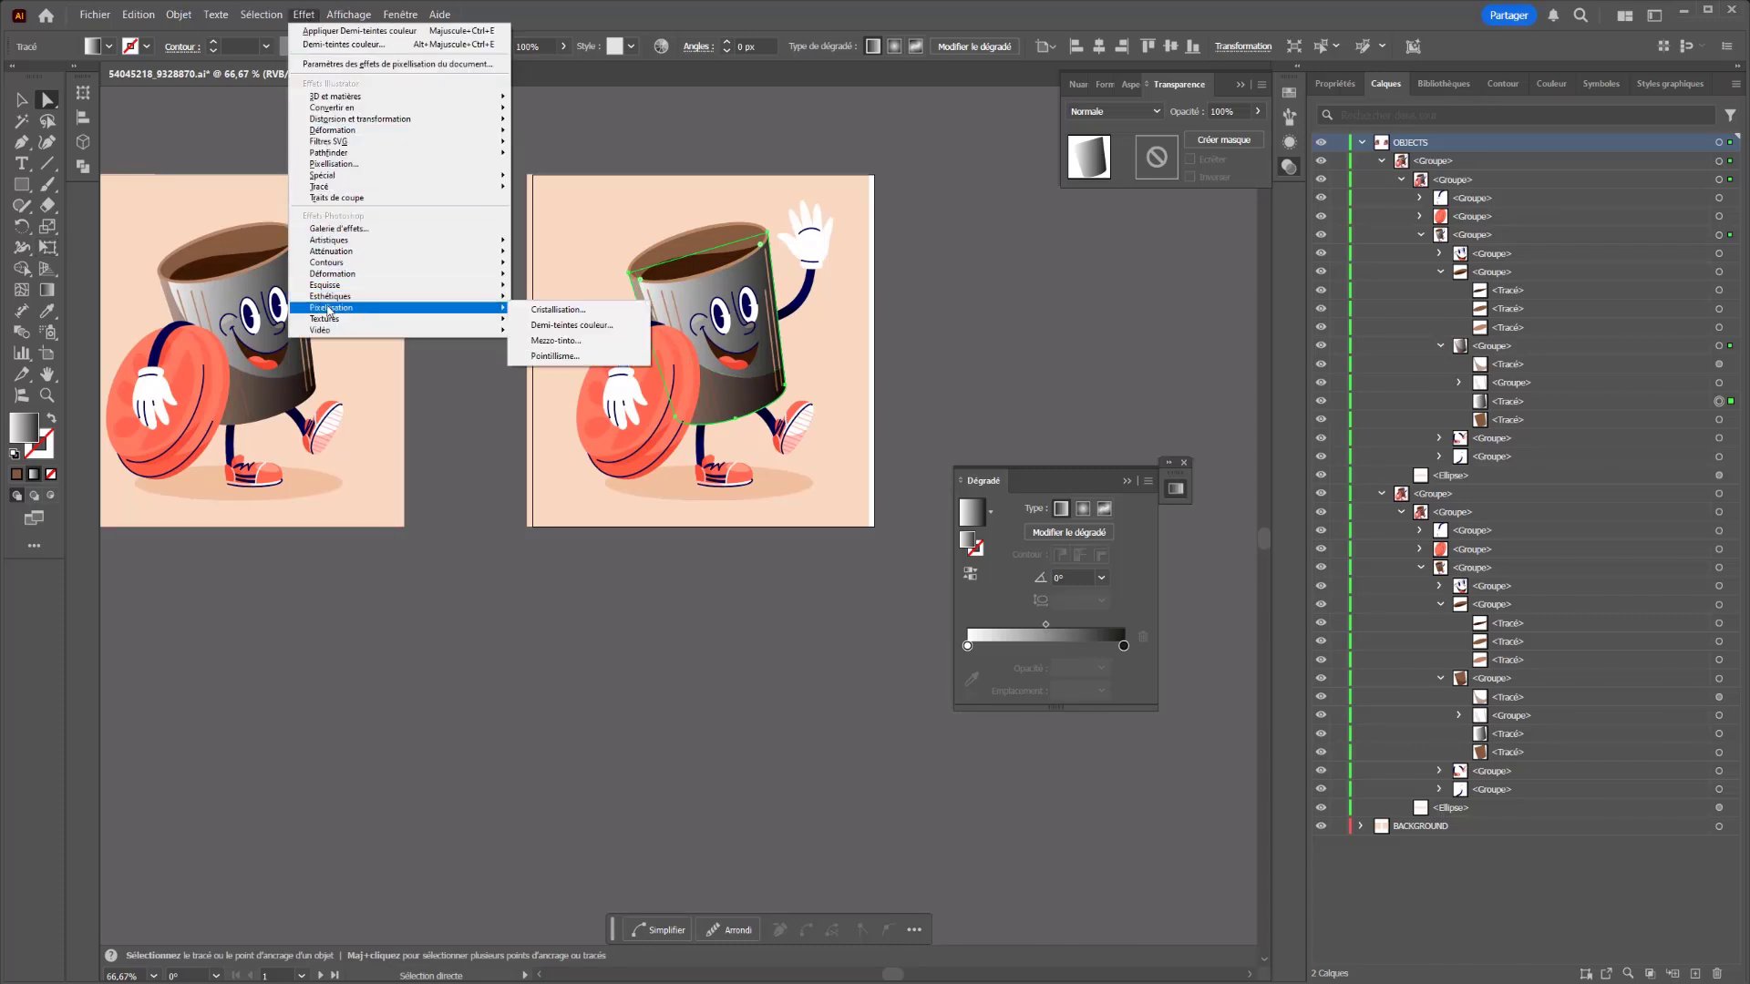
{"action": "left_click", "coordinate": [572, 325]}
{"action": "left_click_drag", "start_coordinate": [43, 289], "coordinate": [481, 280]}
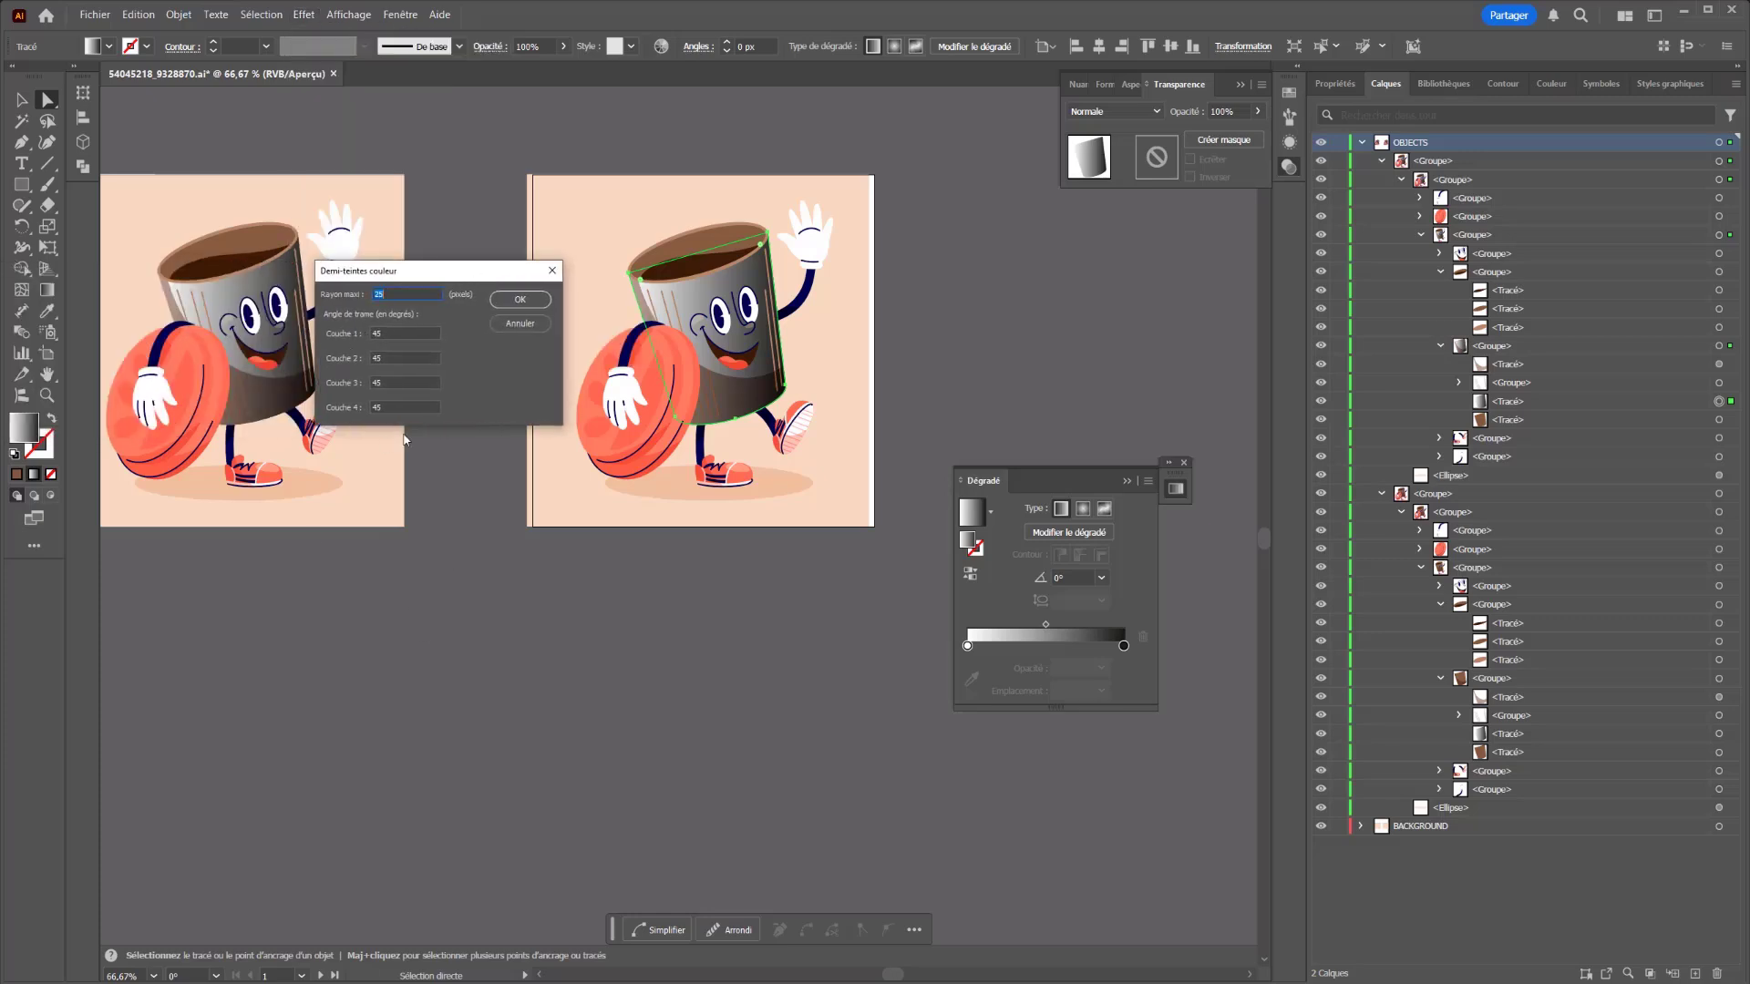
{"action": "left_click", "coordinate": [507, 301]}
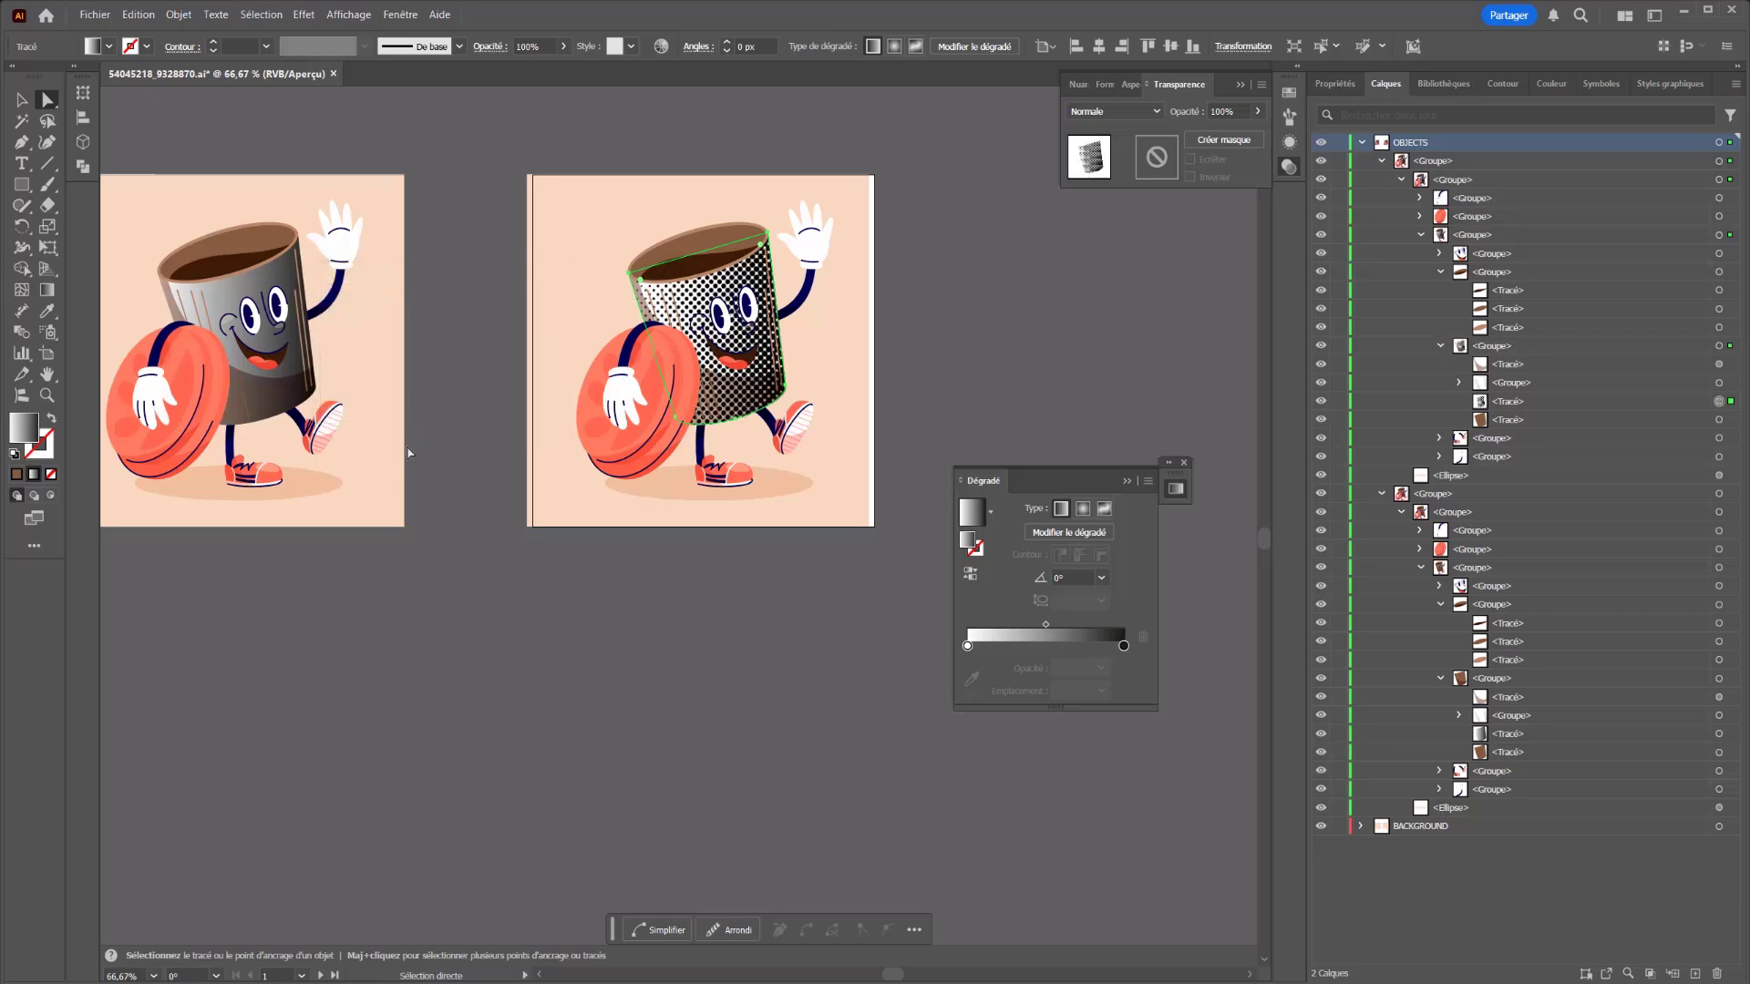
{"action": "left_click", "coordinate": [259, 586]}
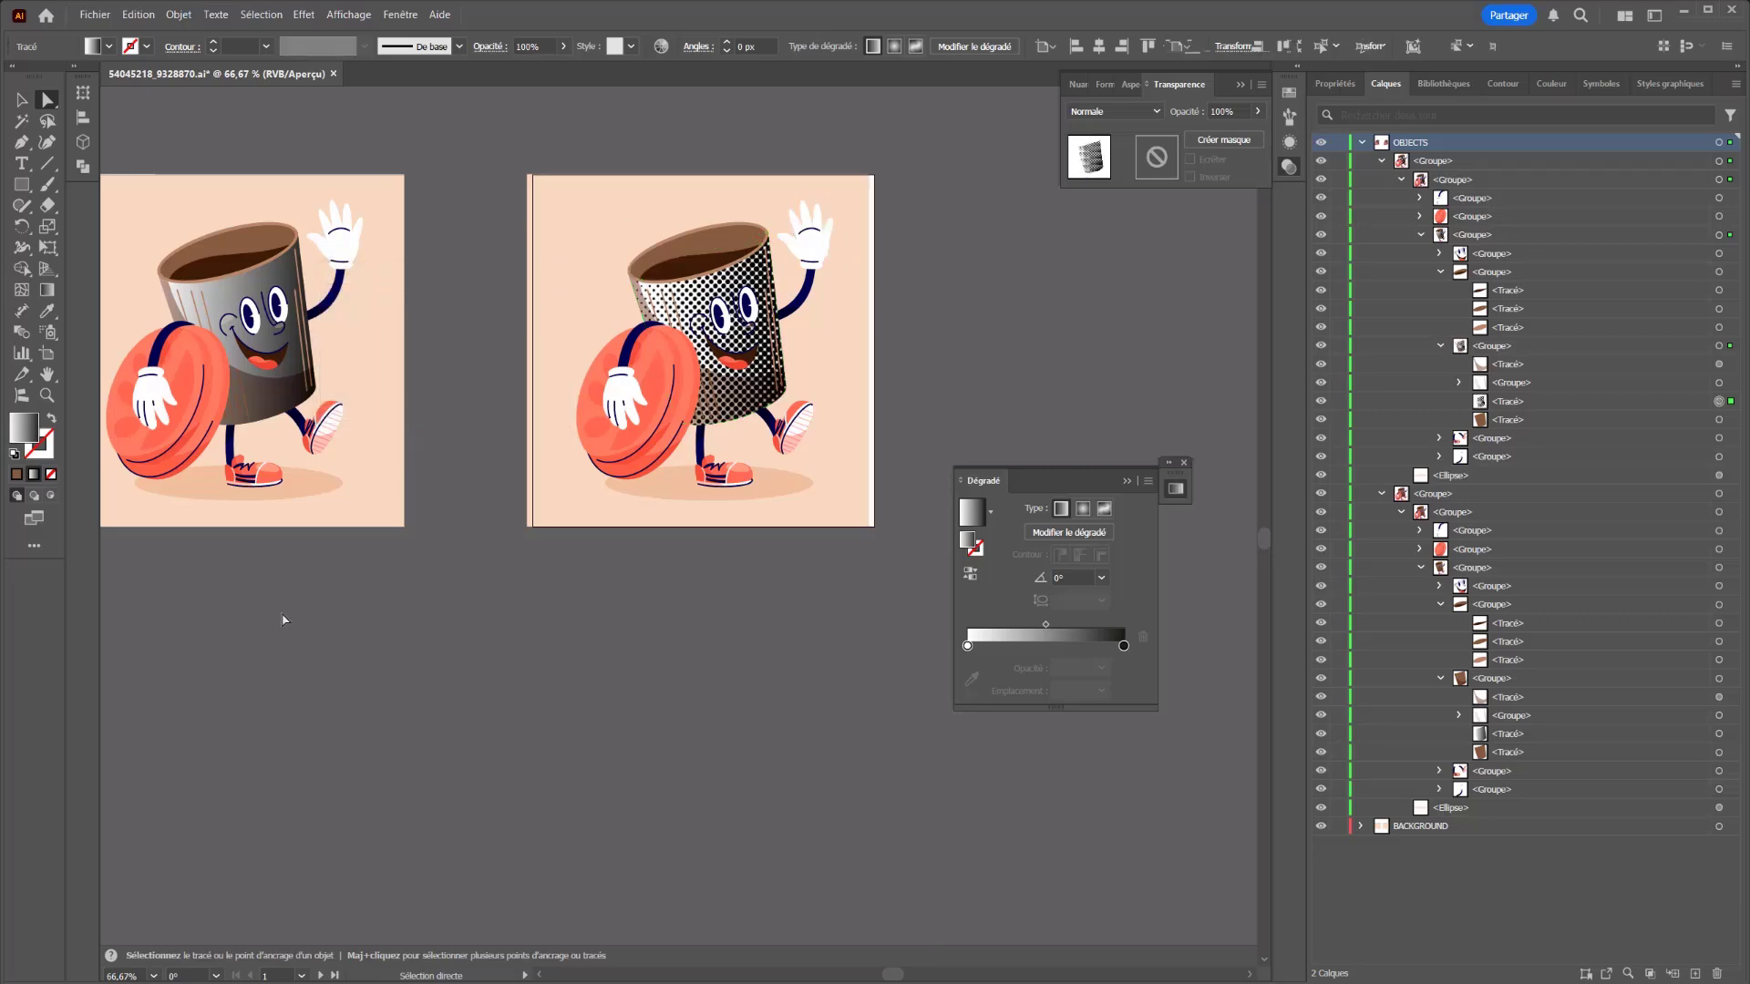
Step: Apply the Grain texture effect to the duplicate mug's gradient shape with type Pointillé, intensity 42 and contrast 62
{"action": "left_click", "coordinate": [285, 280]}
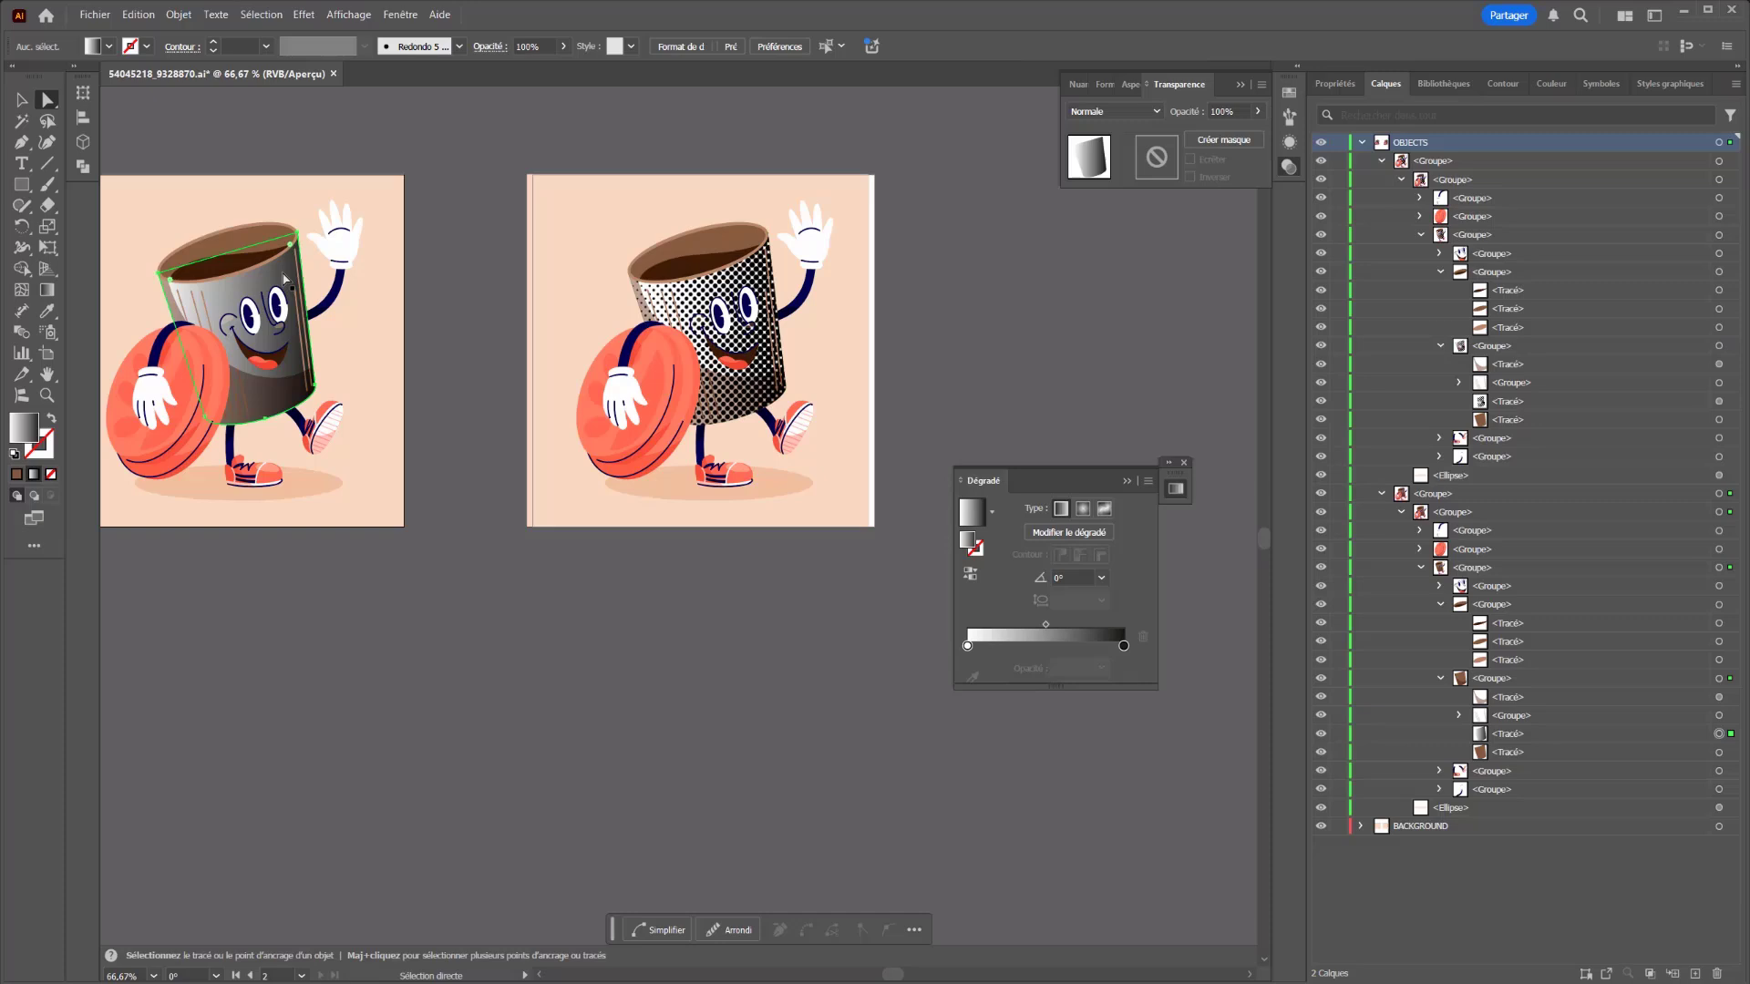
{"action": "left_click", "coordinate": [309, 14]}
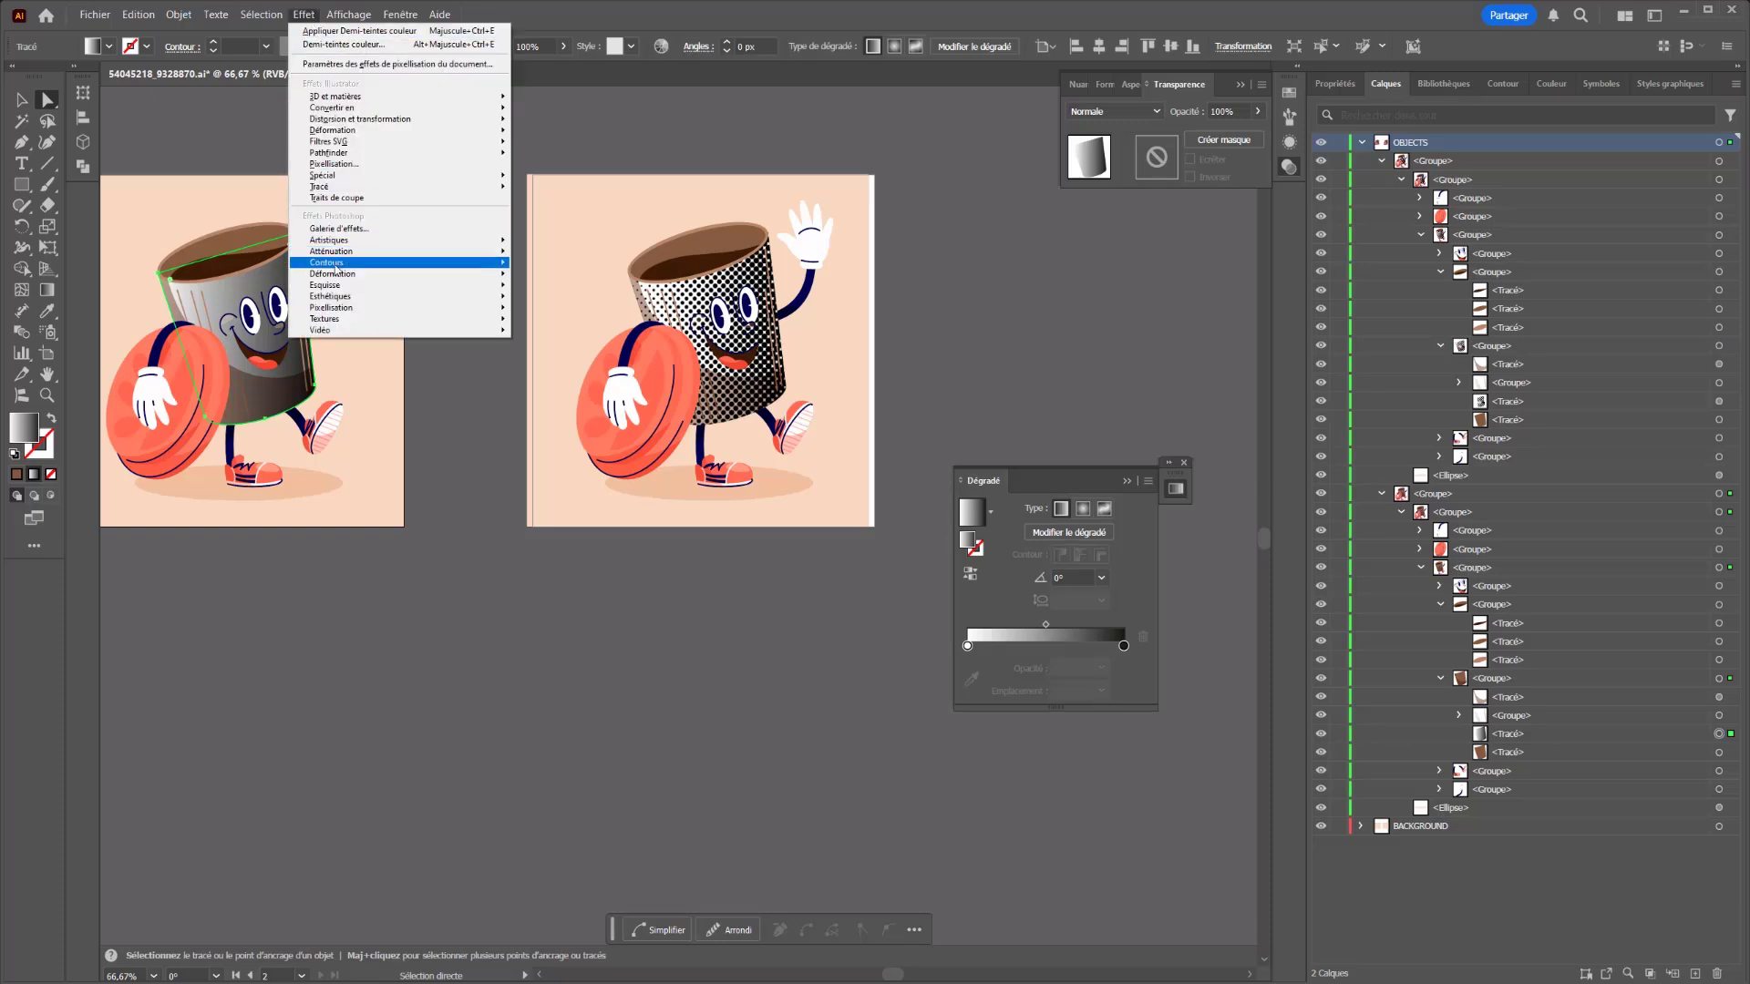
{"action": "mouse_move", "coordinate": [343, 310]}
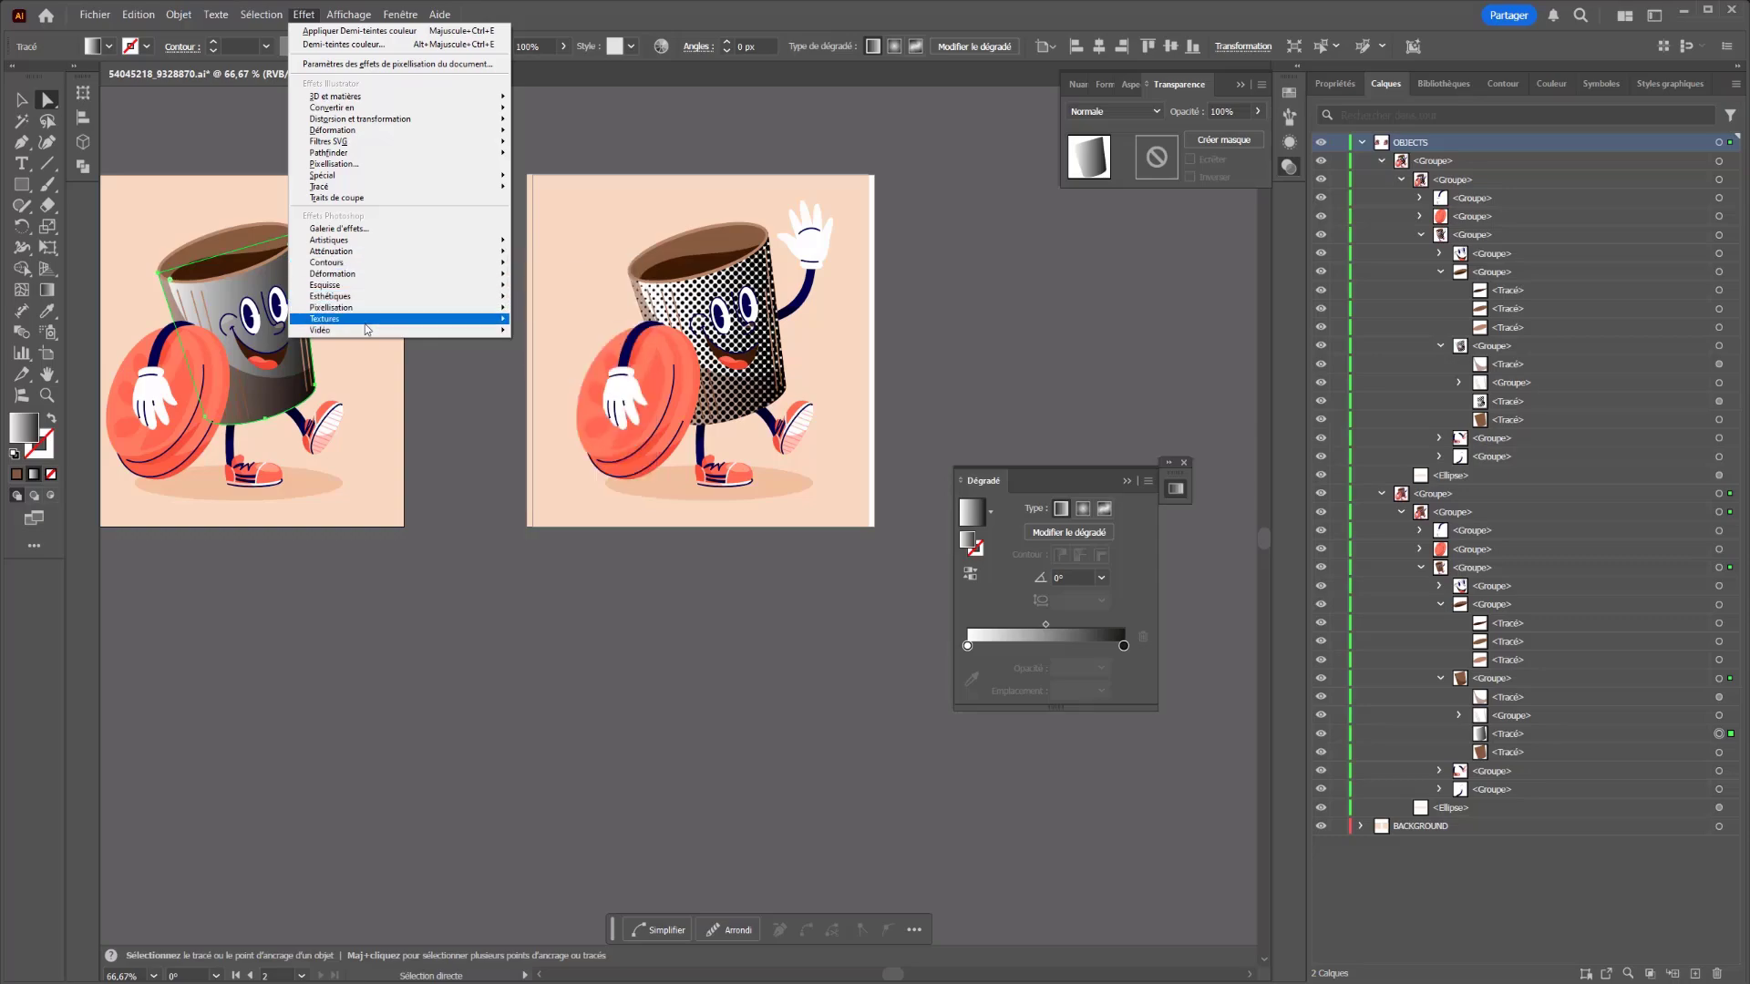
{"action": "left_click", "coordinate": [595, 353]}
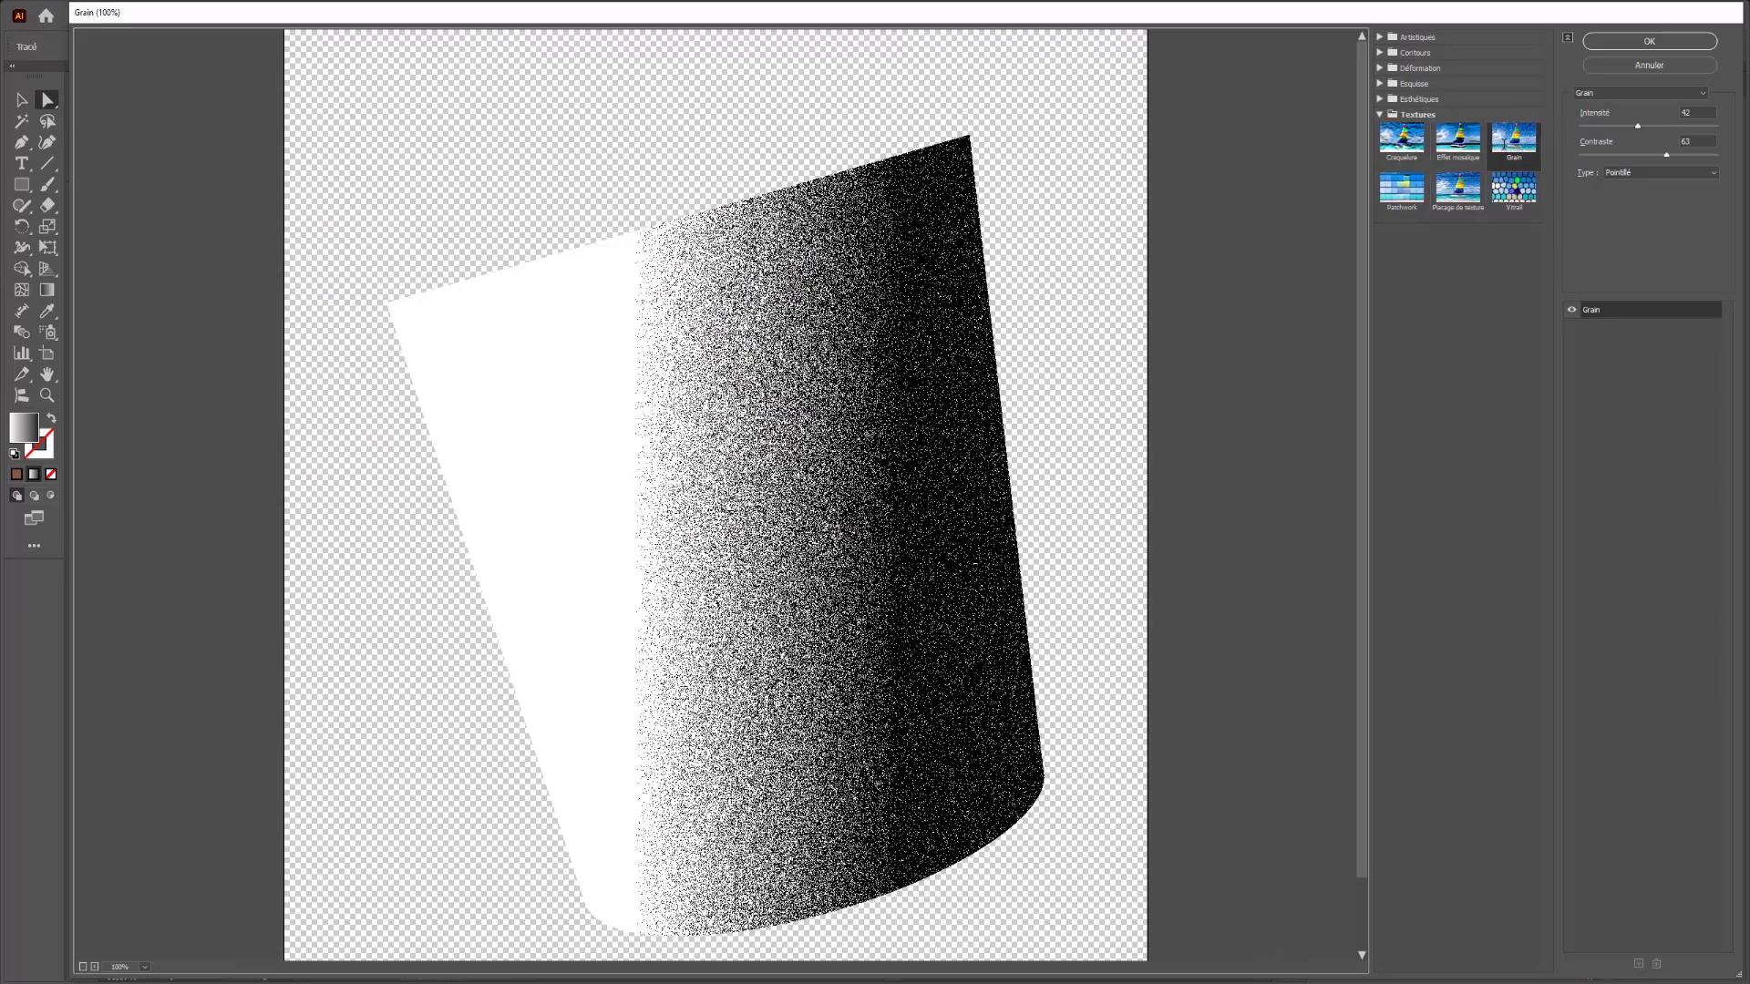
{"action": "left_click", "coordinate": [1659, 172]}
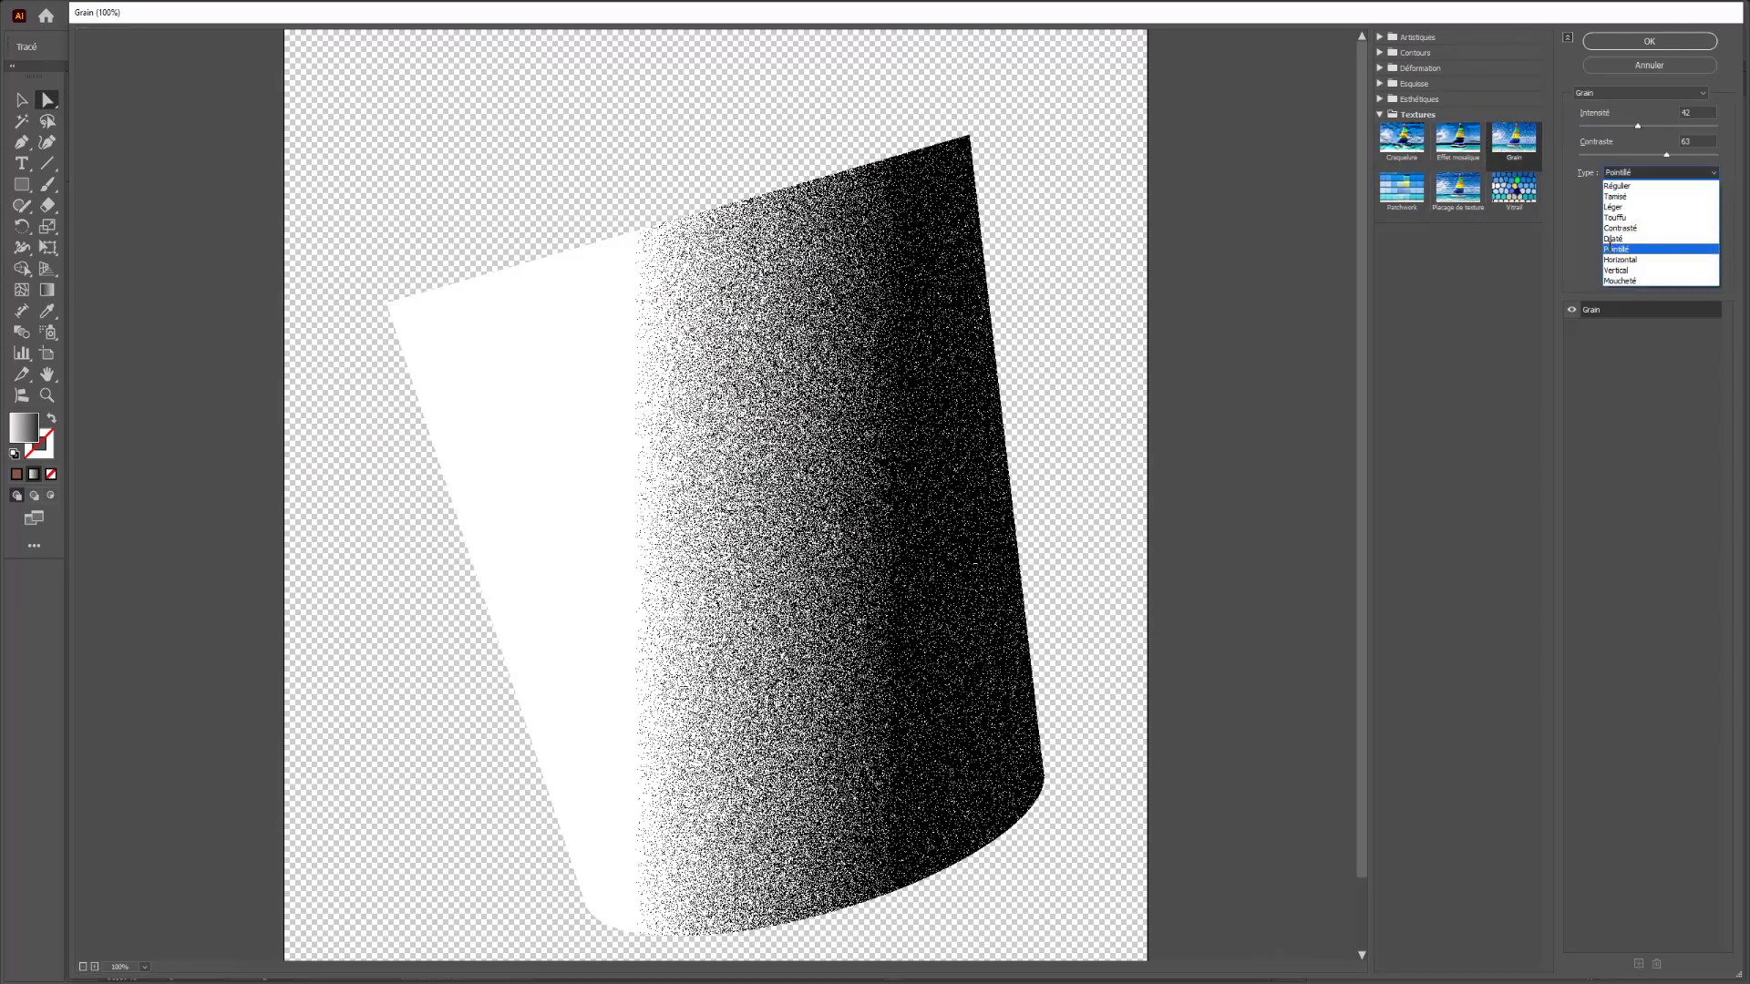
{"action": "left_click", "coordinate": [1604, 248]}
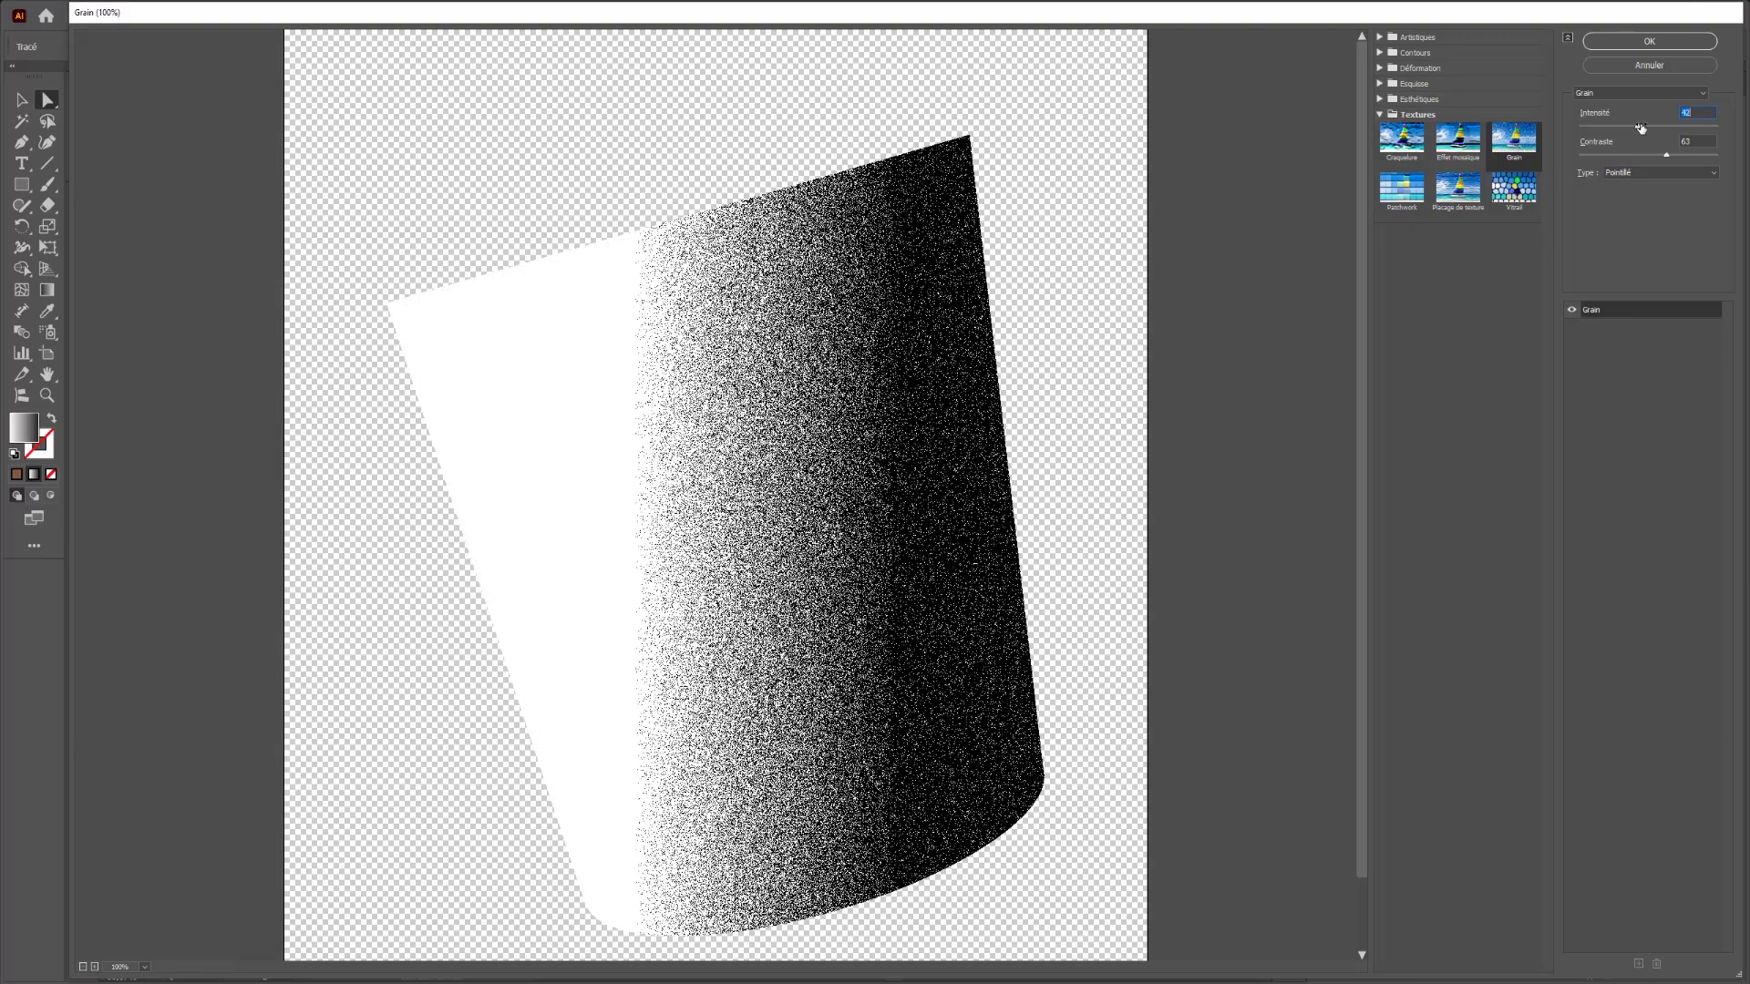
{"action": "left_click", "coordinate": [1650, 41]}
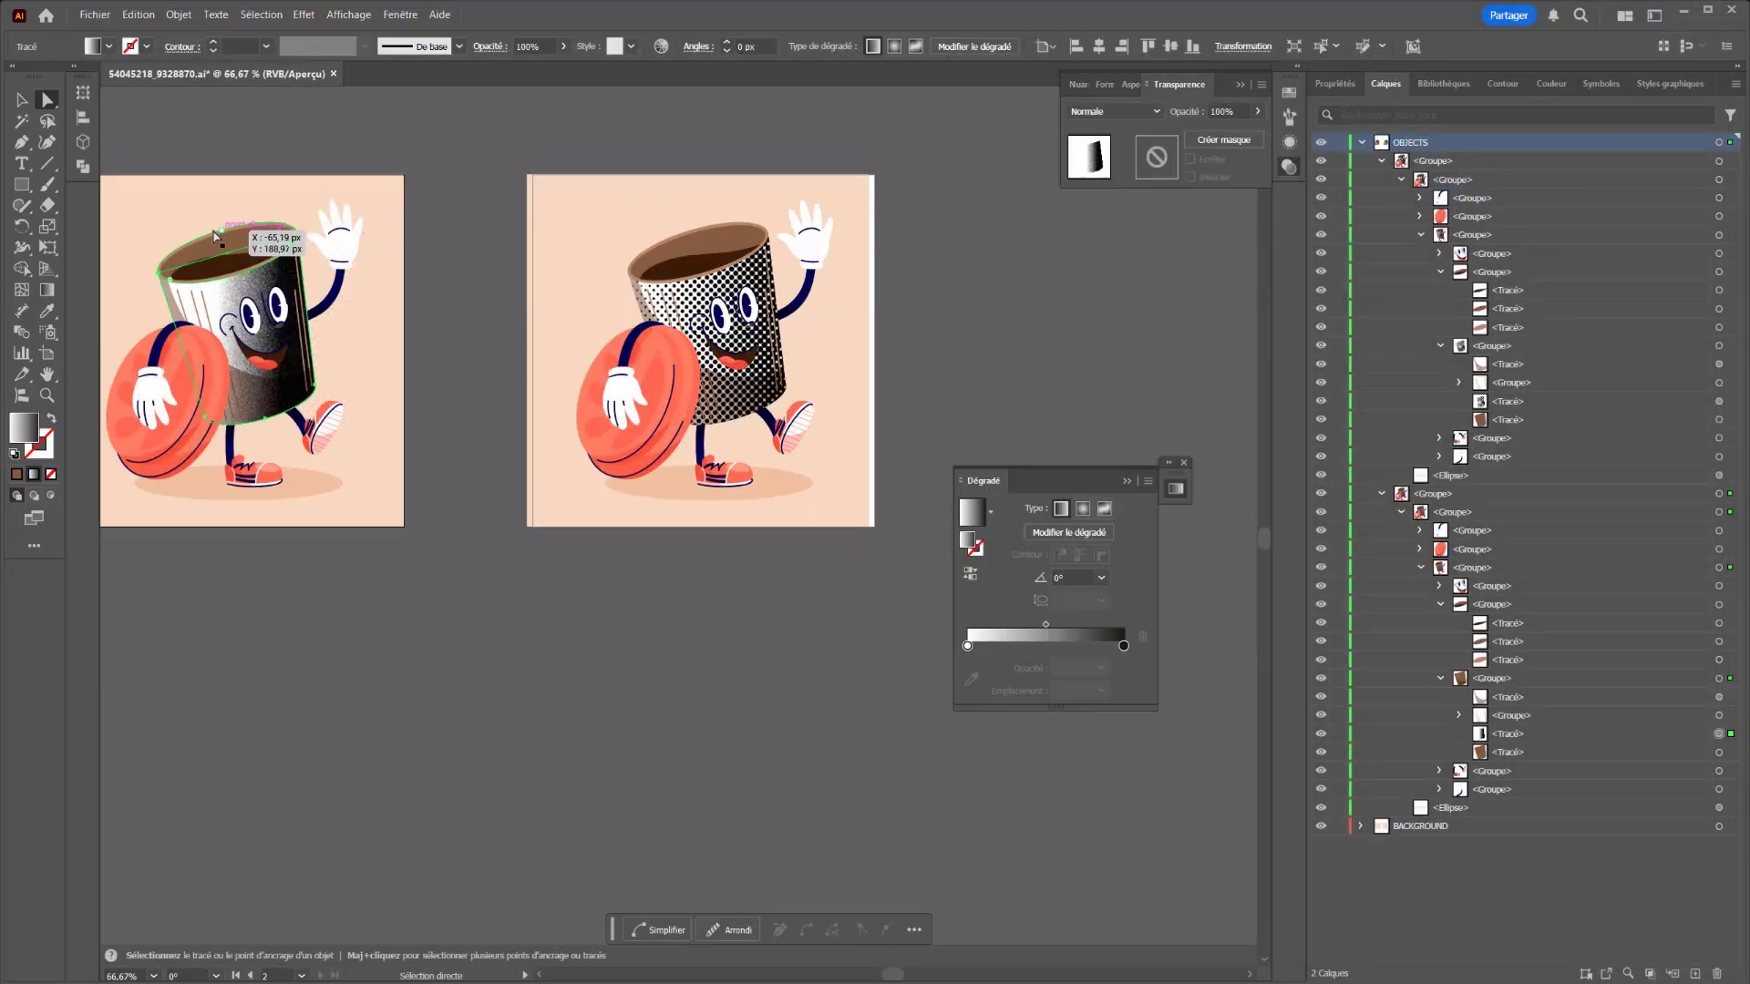
{"action": "left_click", "coordinate": [242, 547]}
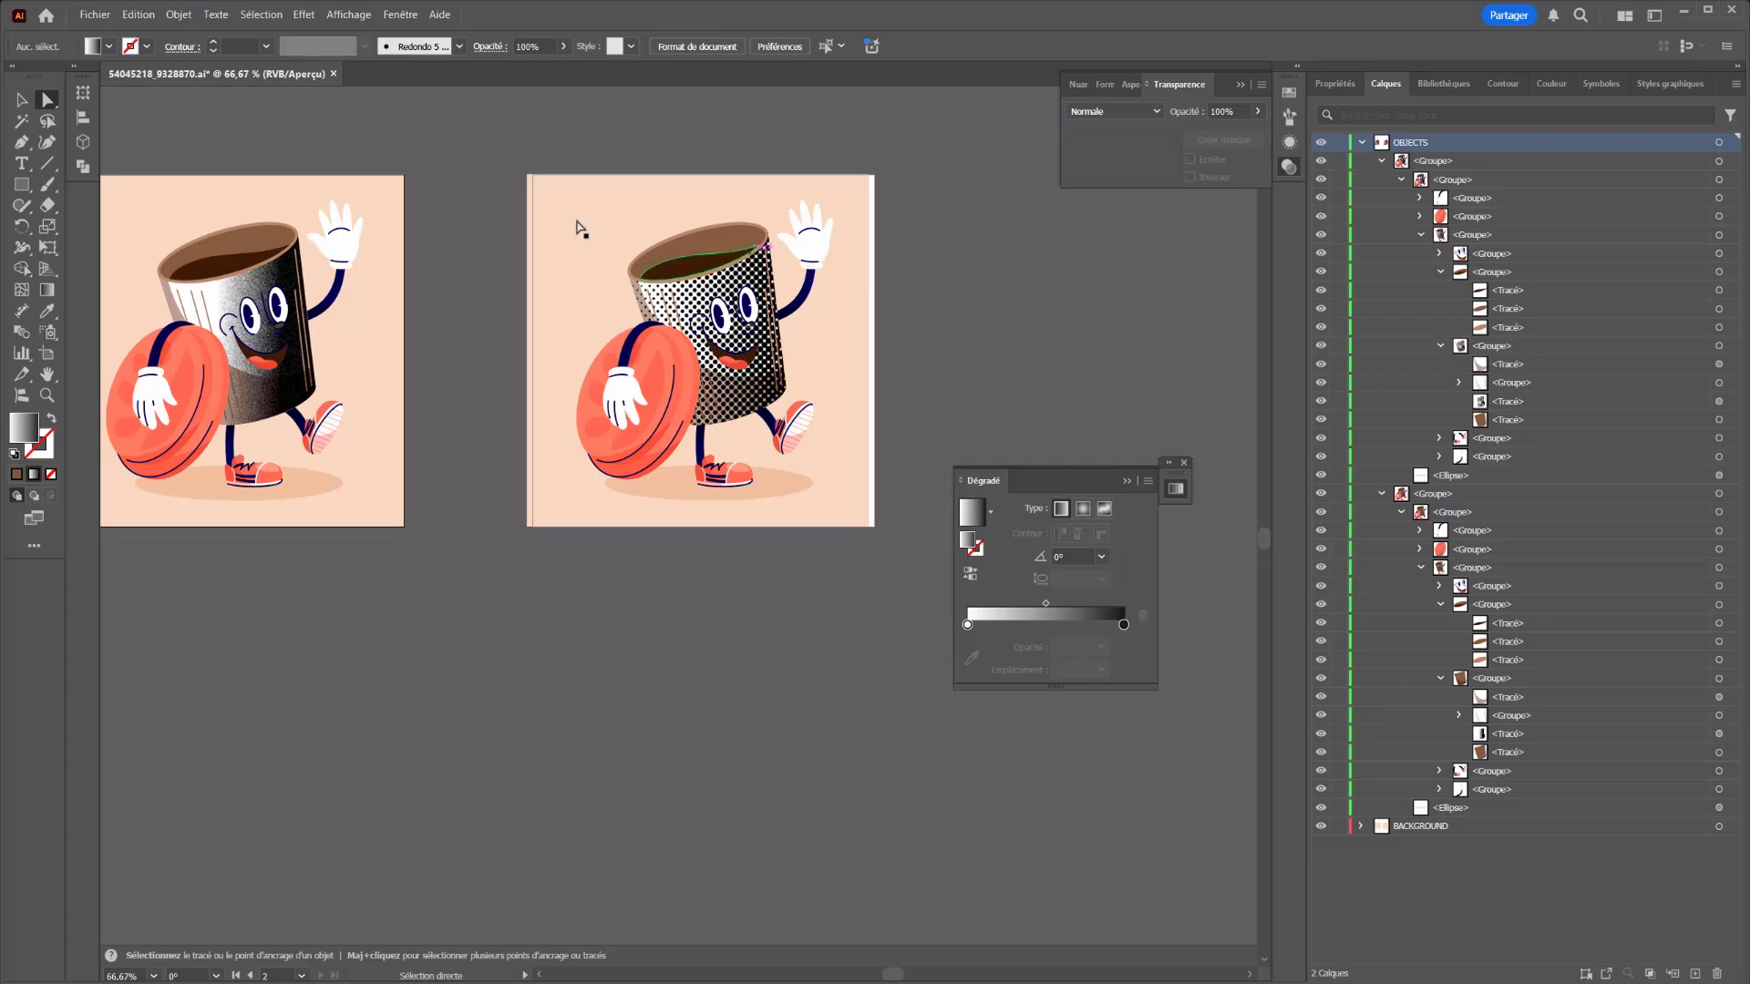
Step: Set the blending mode of the halftone gradient shape on the mug to Lumière tamisée
{"action": "left_click", "coordinate": [399, 14]}
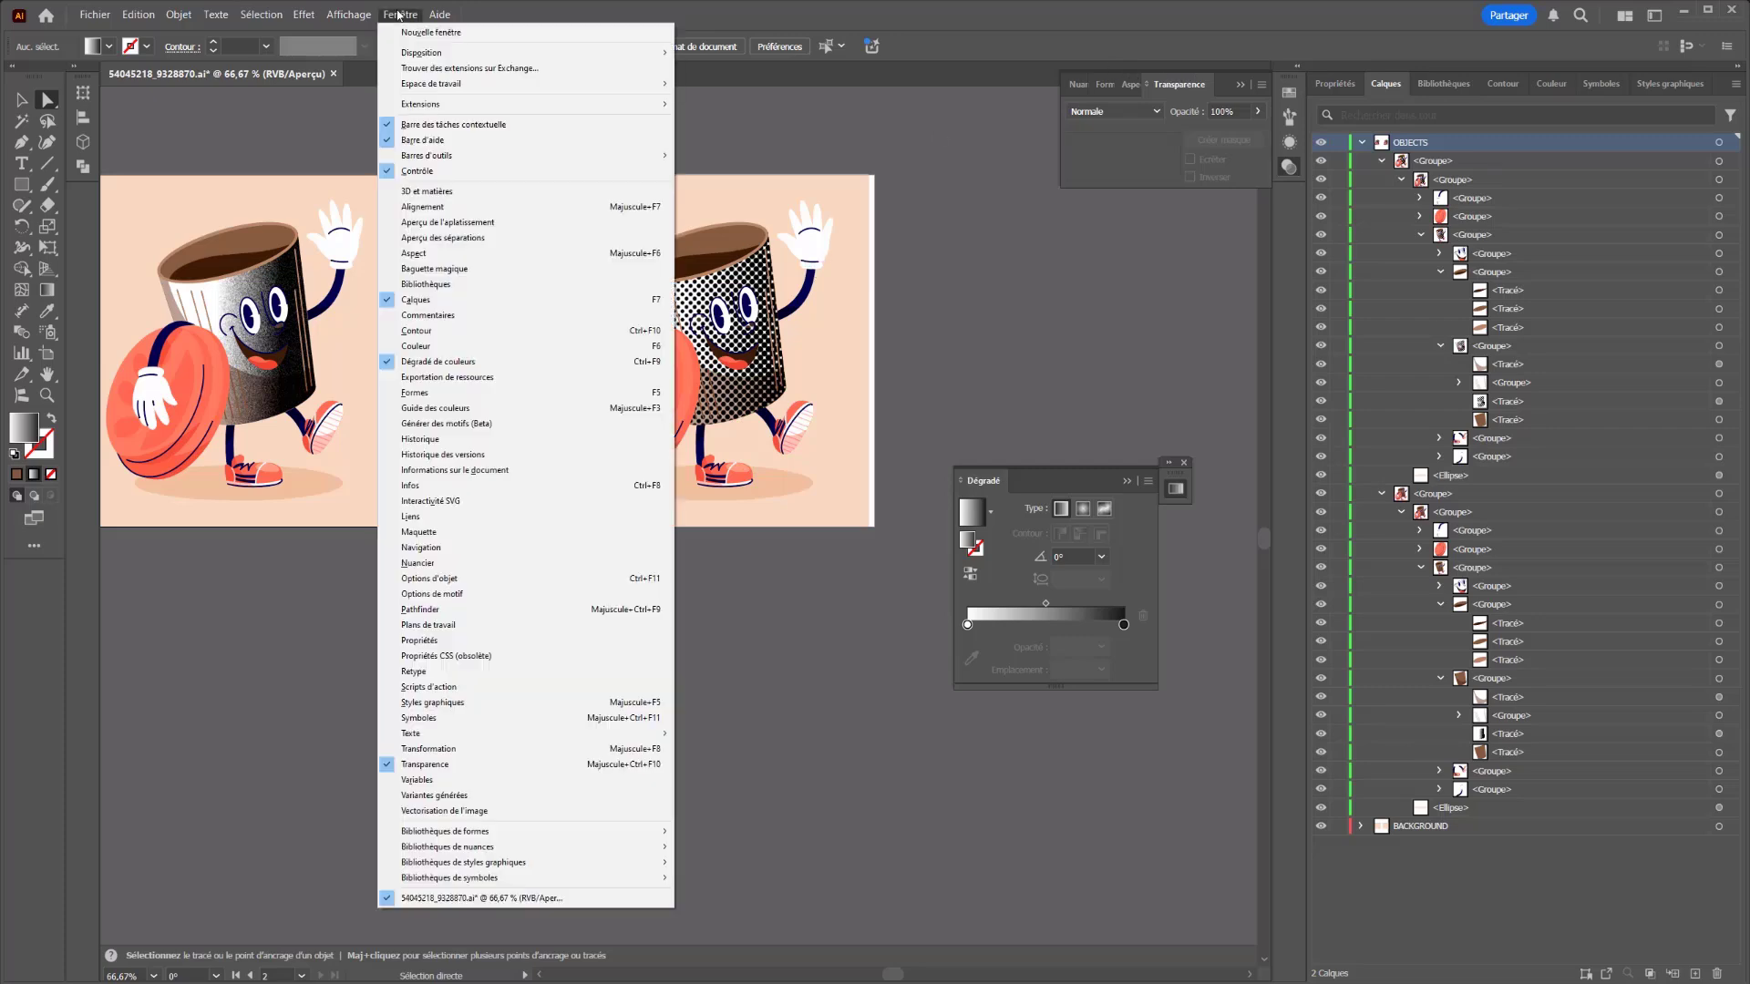
{"action": "left_click", "coordinate": [394, 767]}
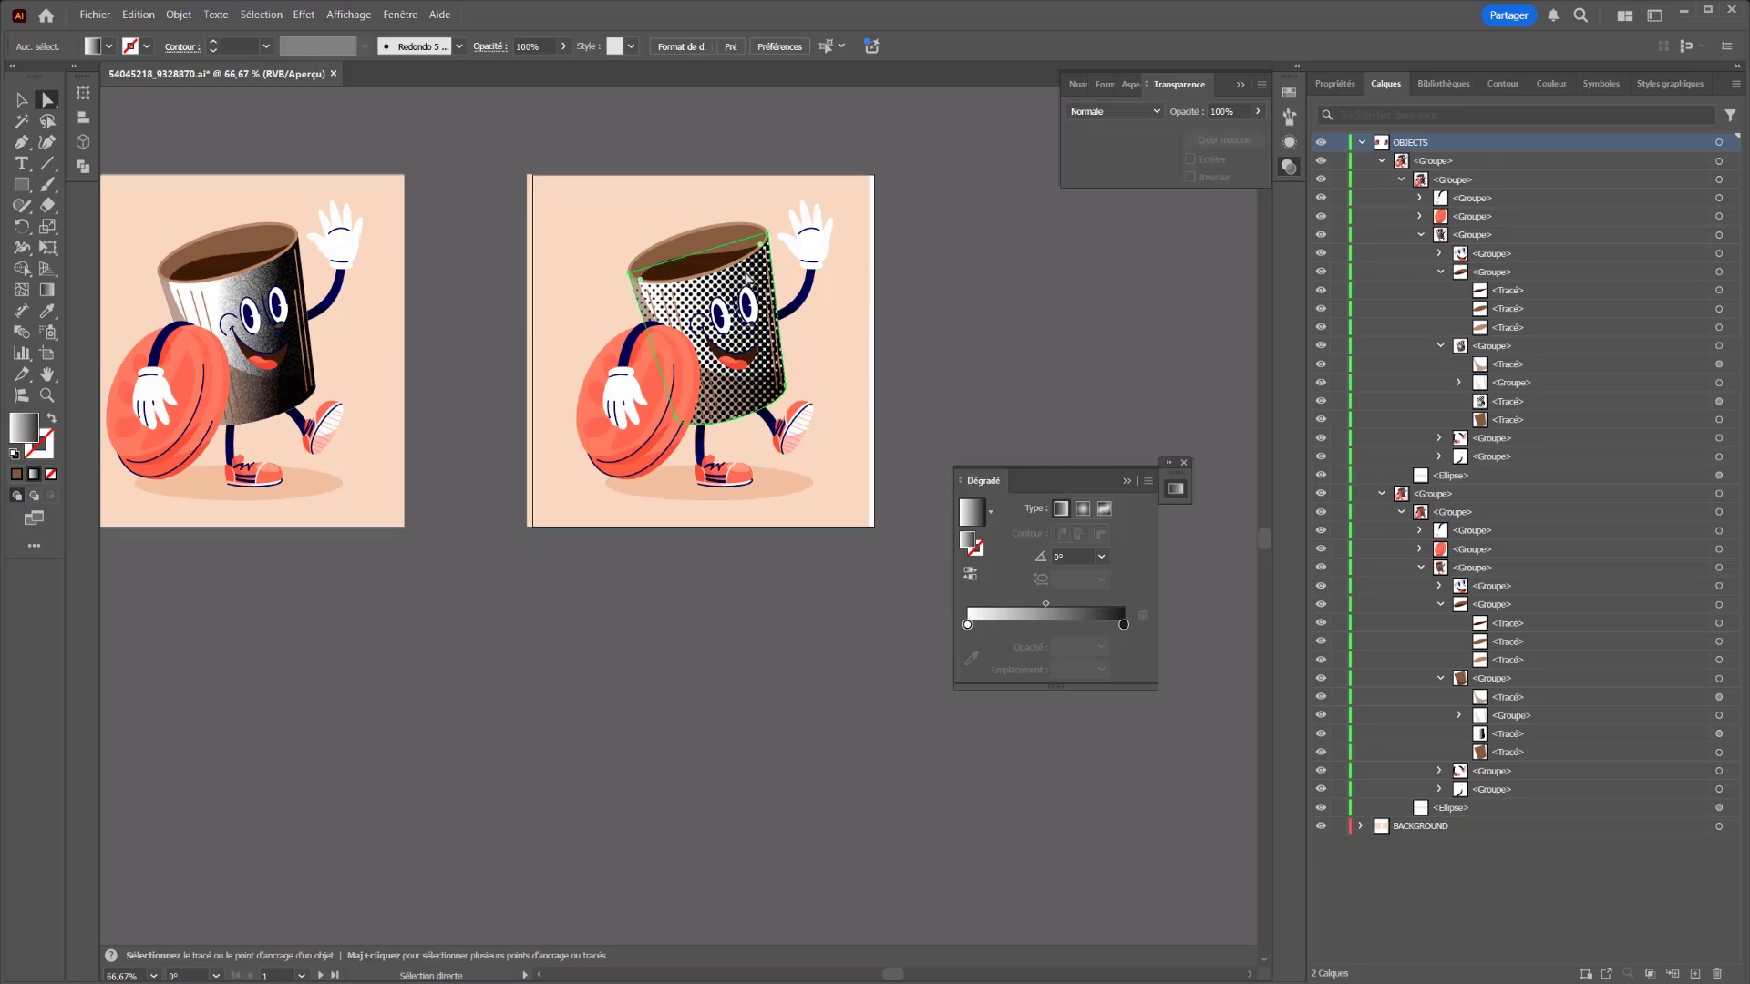
{"action": "left_click", "coordinate": [763, 383]}
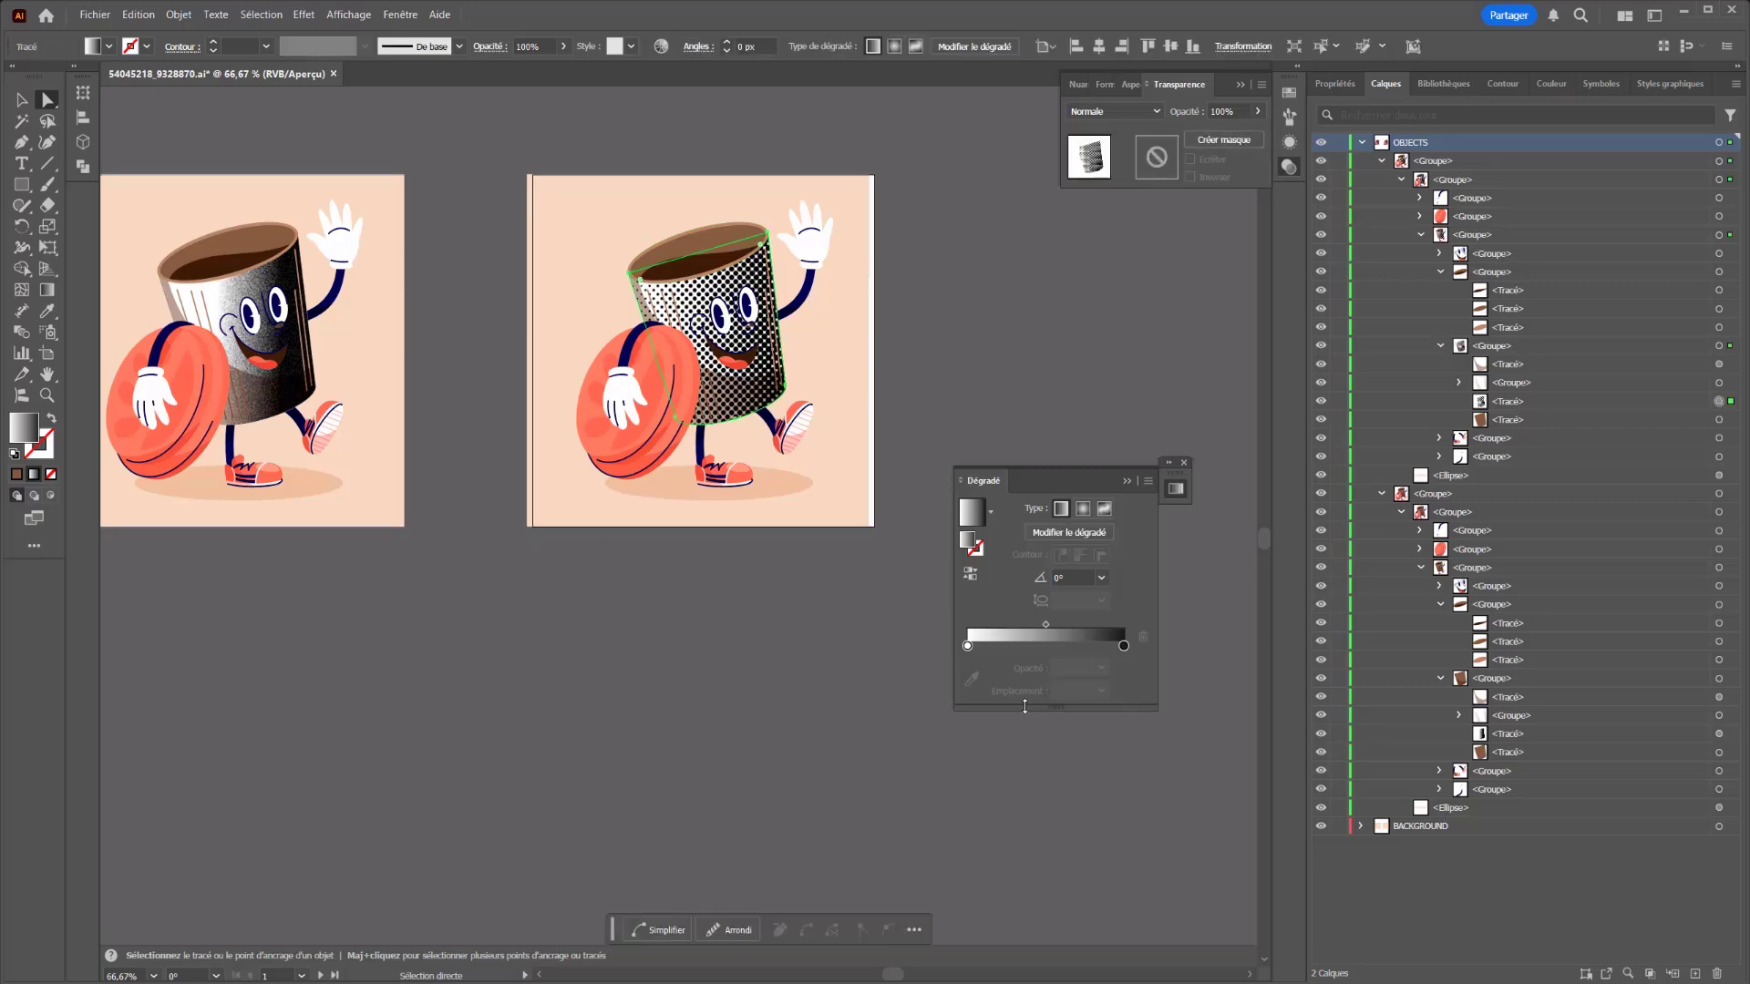
{"action": "left_click", "coordinate": [1103, 113]}
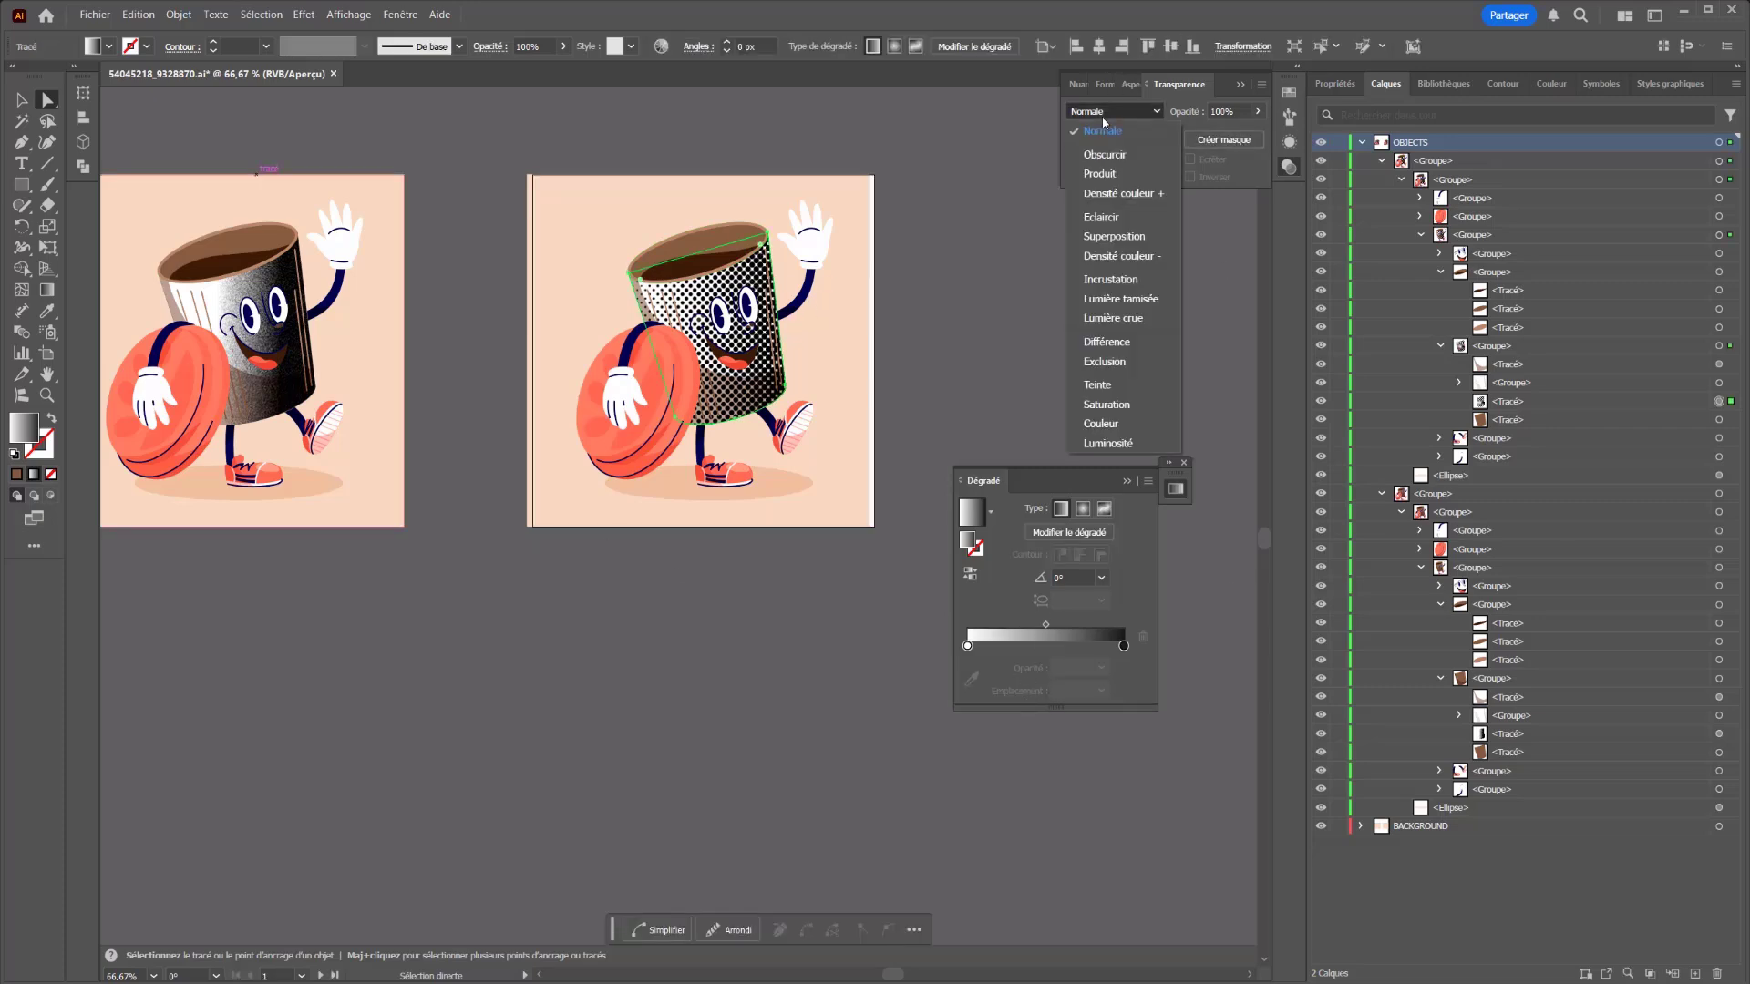
{"action": "left_click", "coordinate": [1120, 298]}
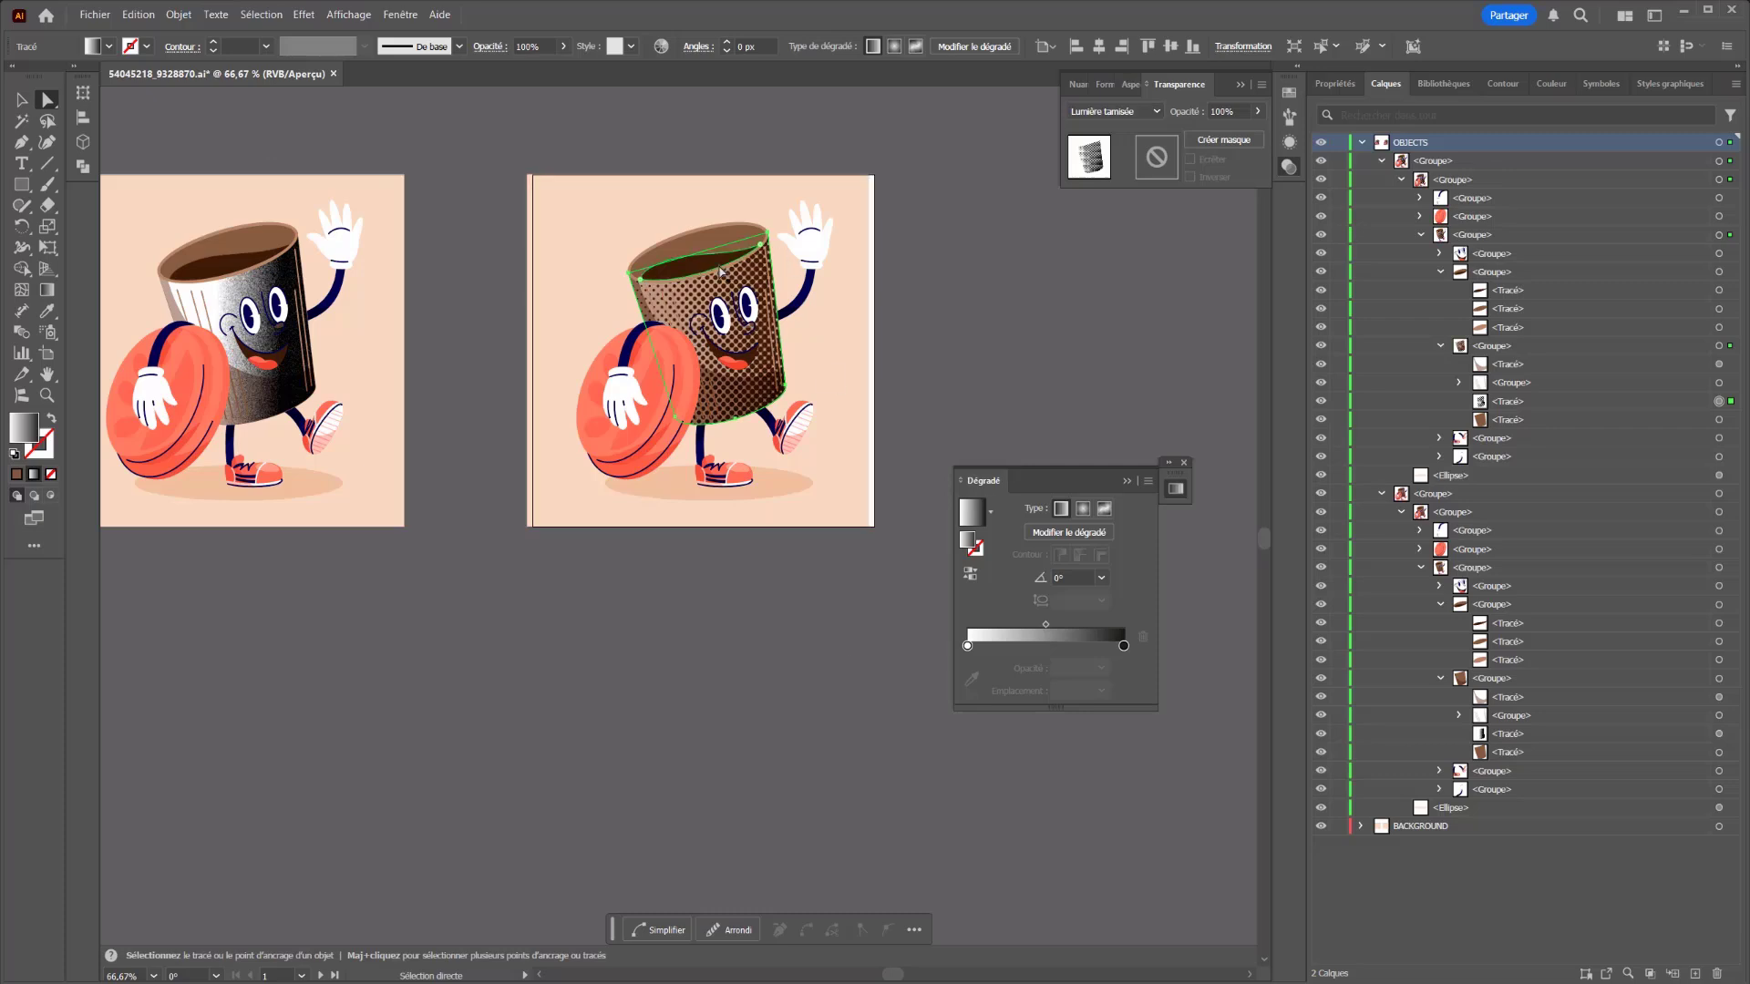
Step: Redraw the halftone shape's gradient at about -163°, running from white beside the waving arm to black near the lid
{"action": "left_click", "coordinate": [47, 290]}
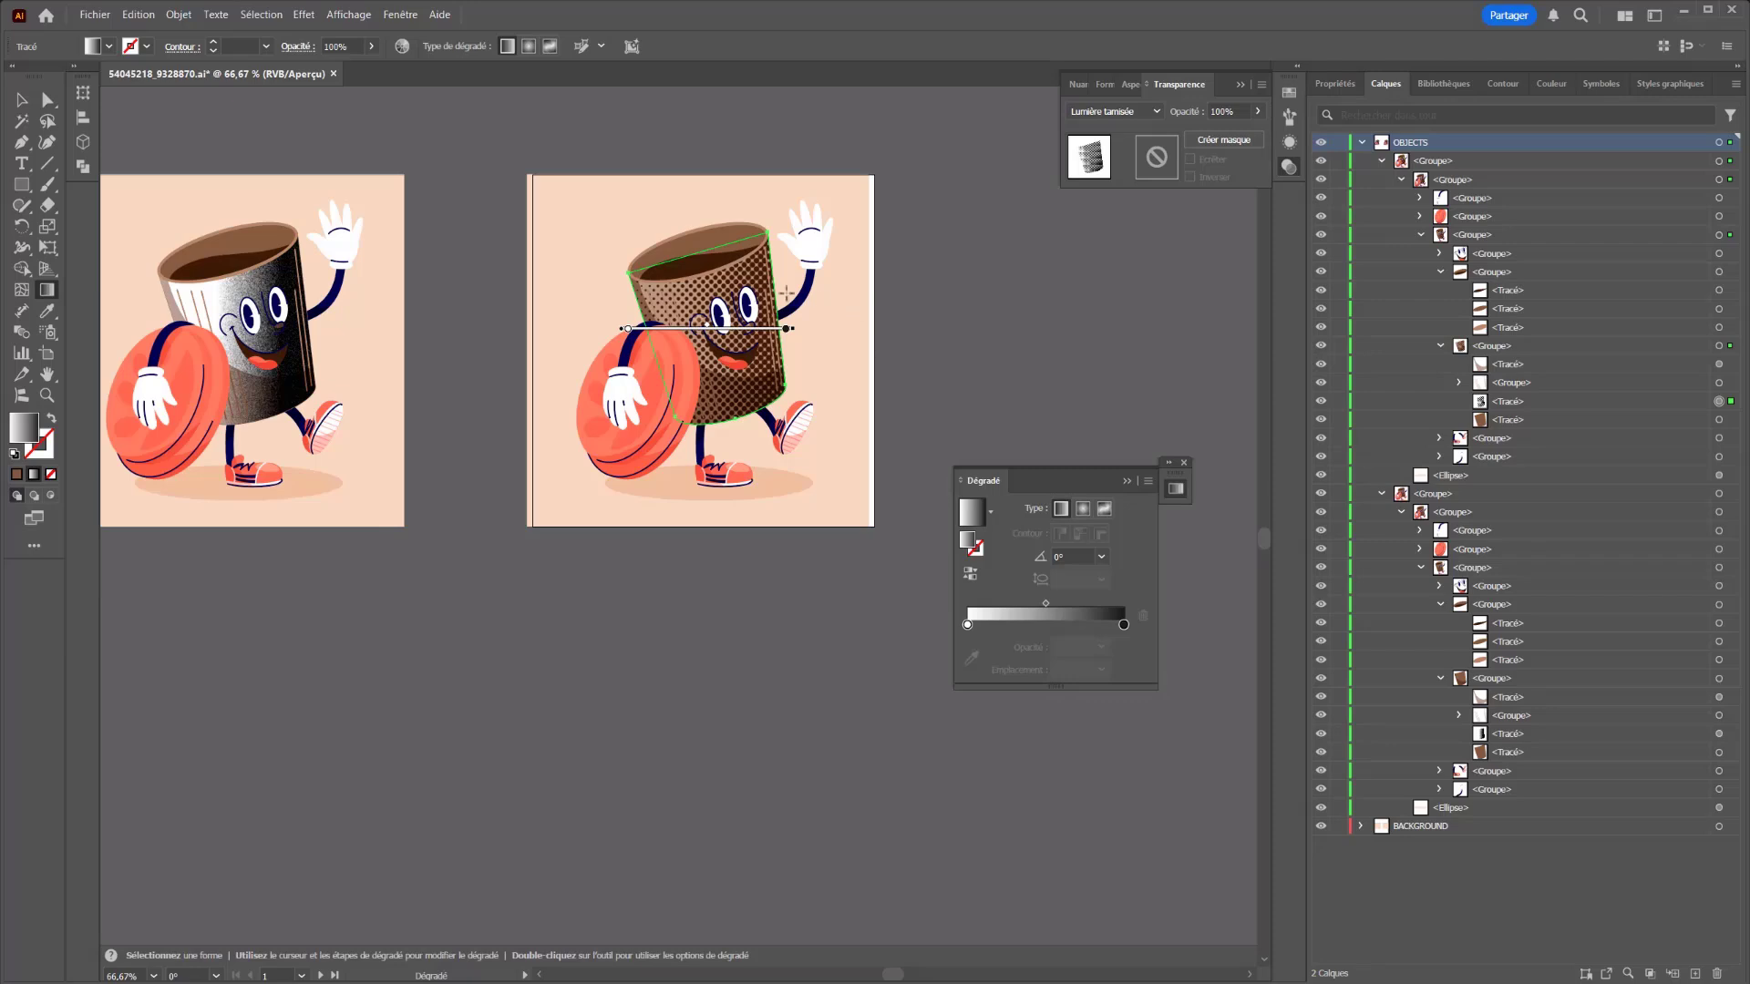
{"action": "mouse_move", "coordinate": [711, 325]}
{"action": "left_mouse_down"}
{"action": "mouse_move", "coordinate": [785, 292]}
{"action": "mouse_move", "coordinate": [545, 363]}
{"action": "mouse_move", "coordinate": [547, 381]}
{"action": "mouse_move", "coordinate": [677, 334]}
{"action": "left_mouse_up"}
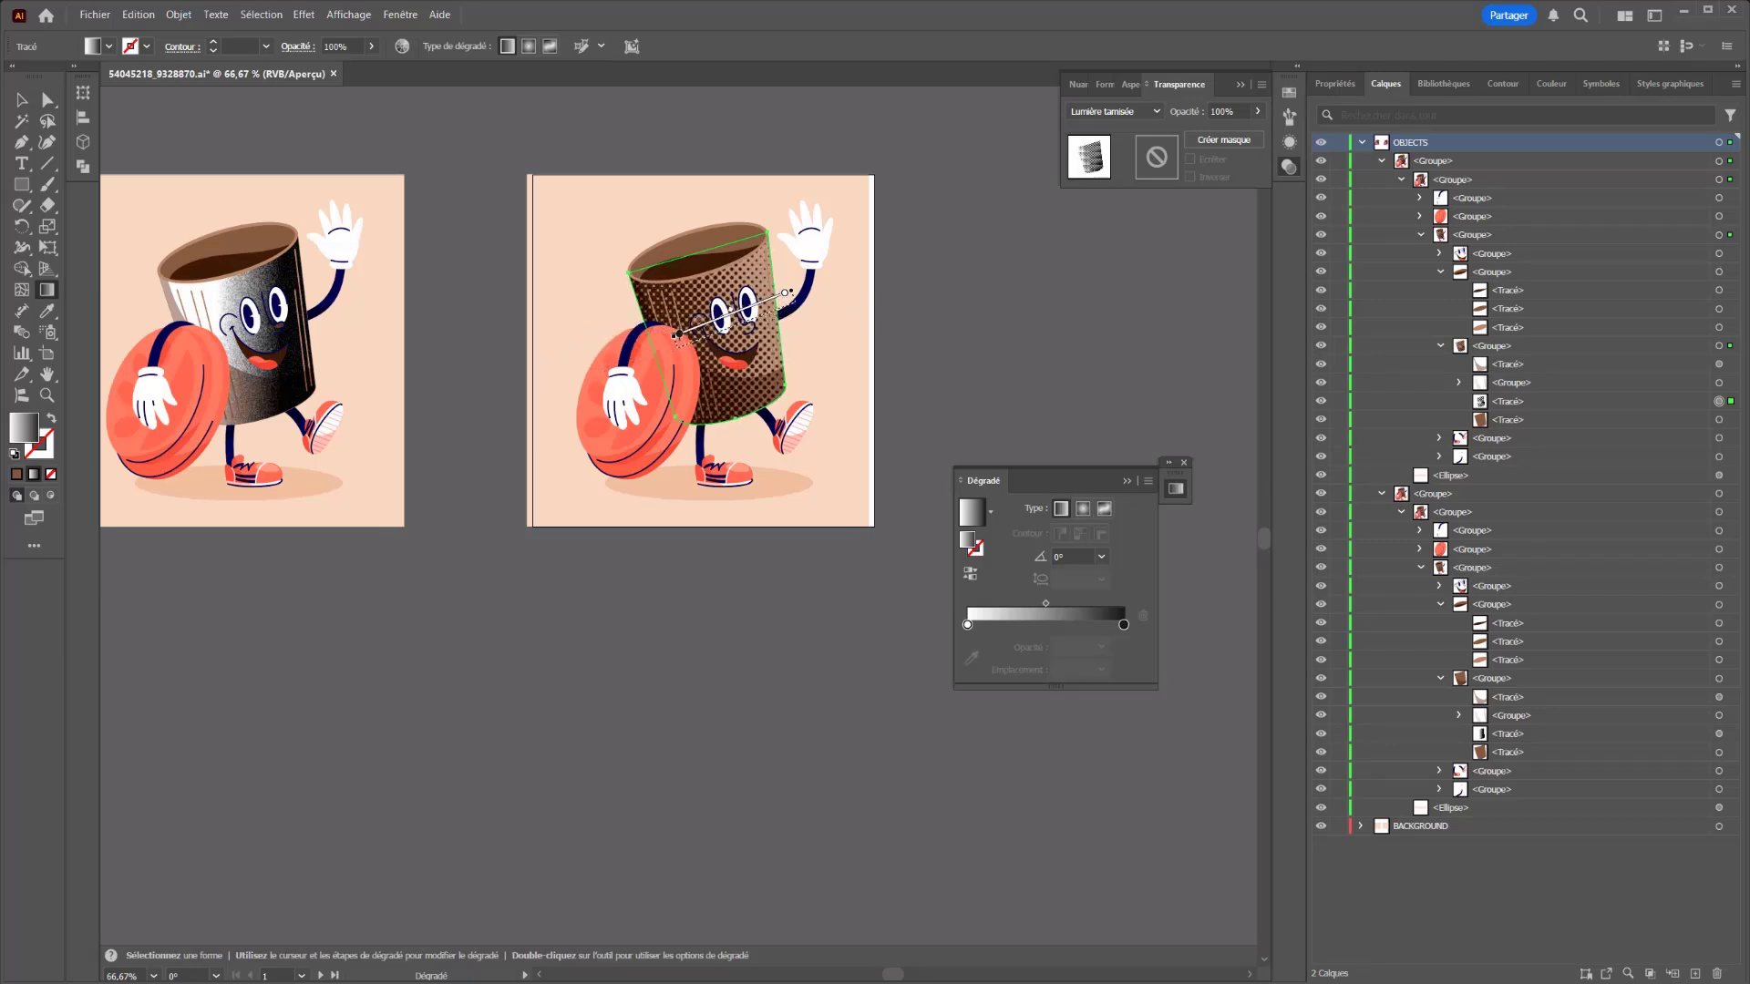
{"action": "left_click_drag", "start_coordinate": [790, 312], "coordinate": [658, 353]}
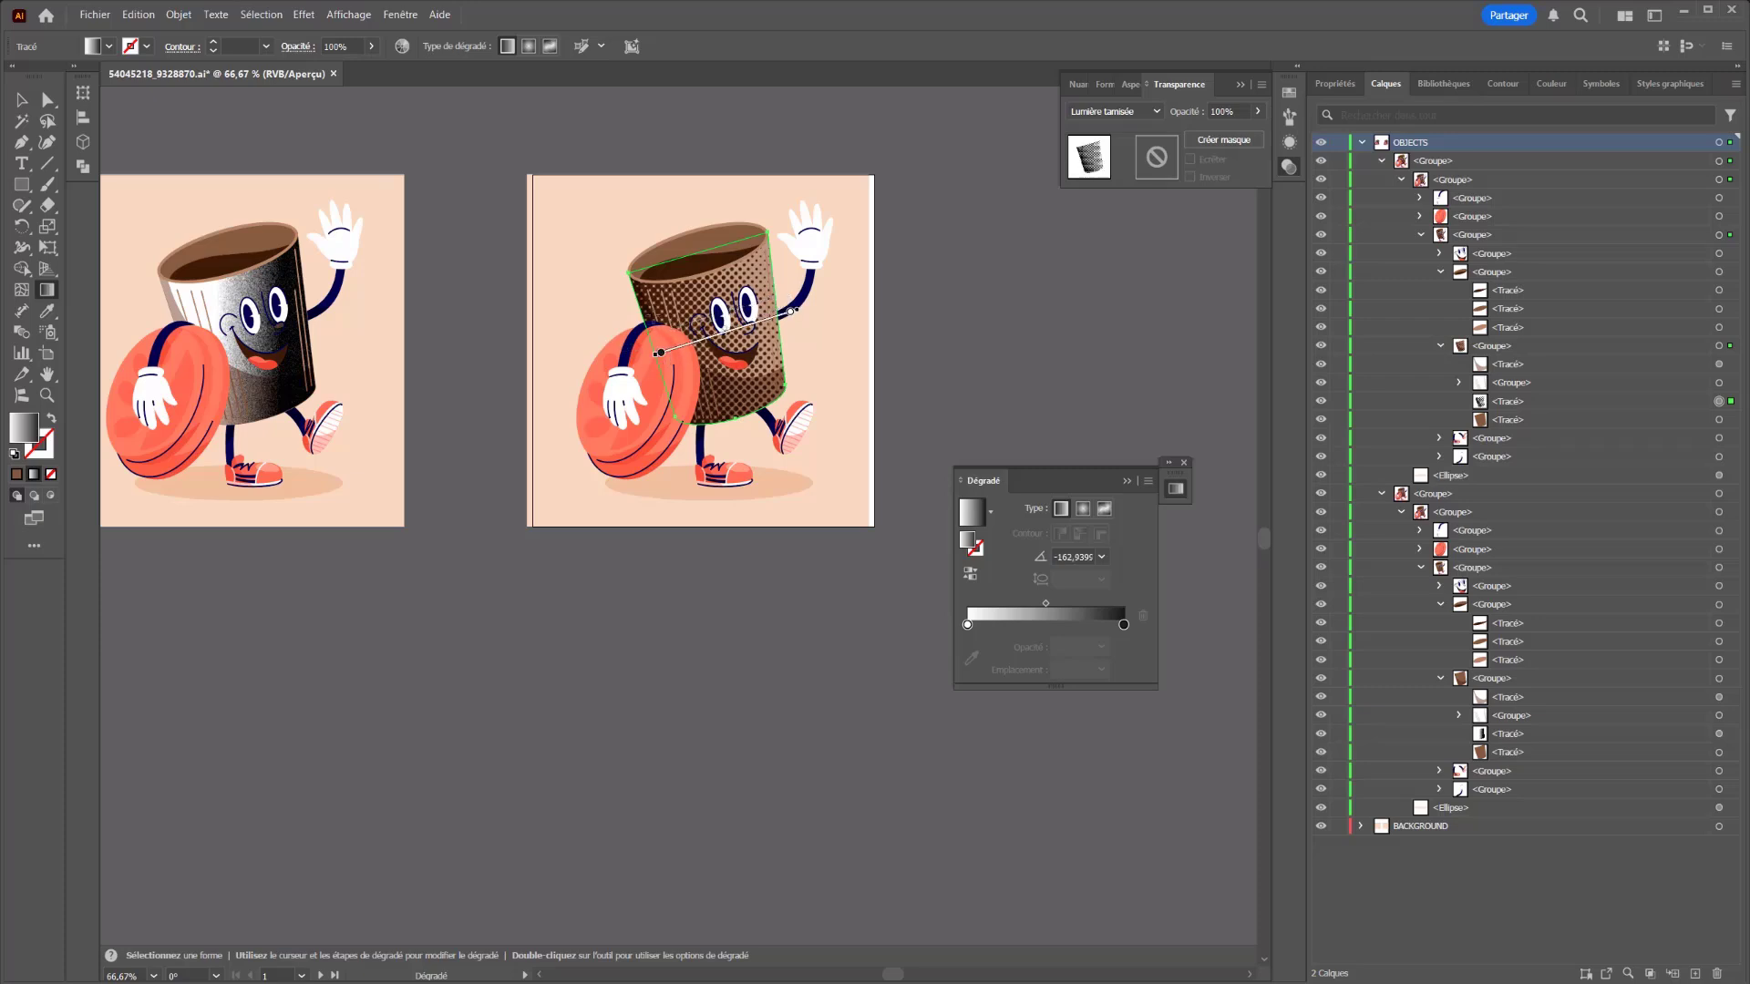
{"action": "left_click", "coordinate": [790, 311]}
{"action": "left_click", "coordinate": [792, 313]}
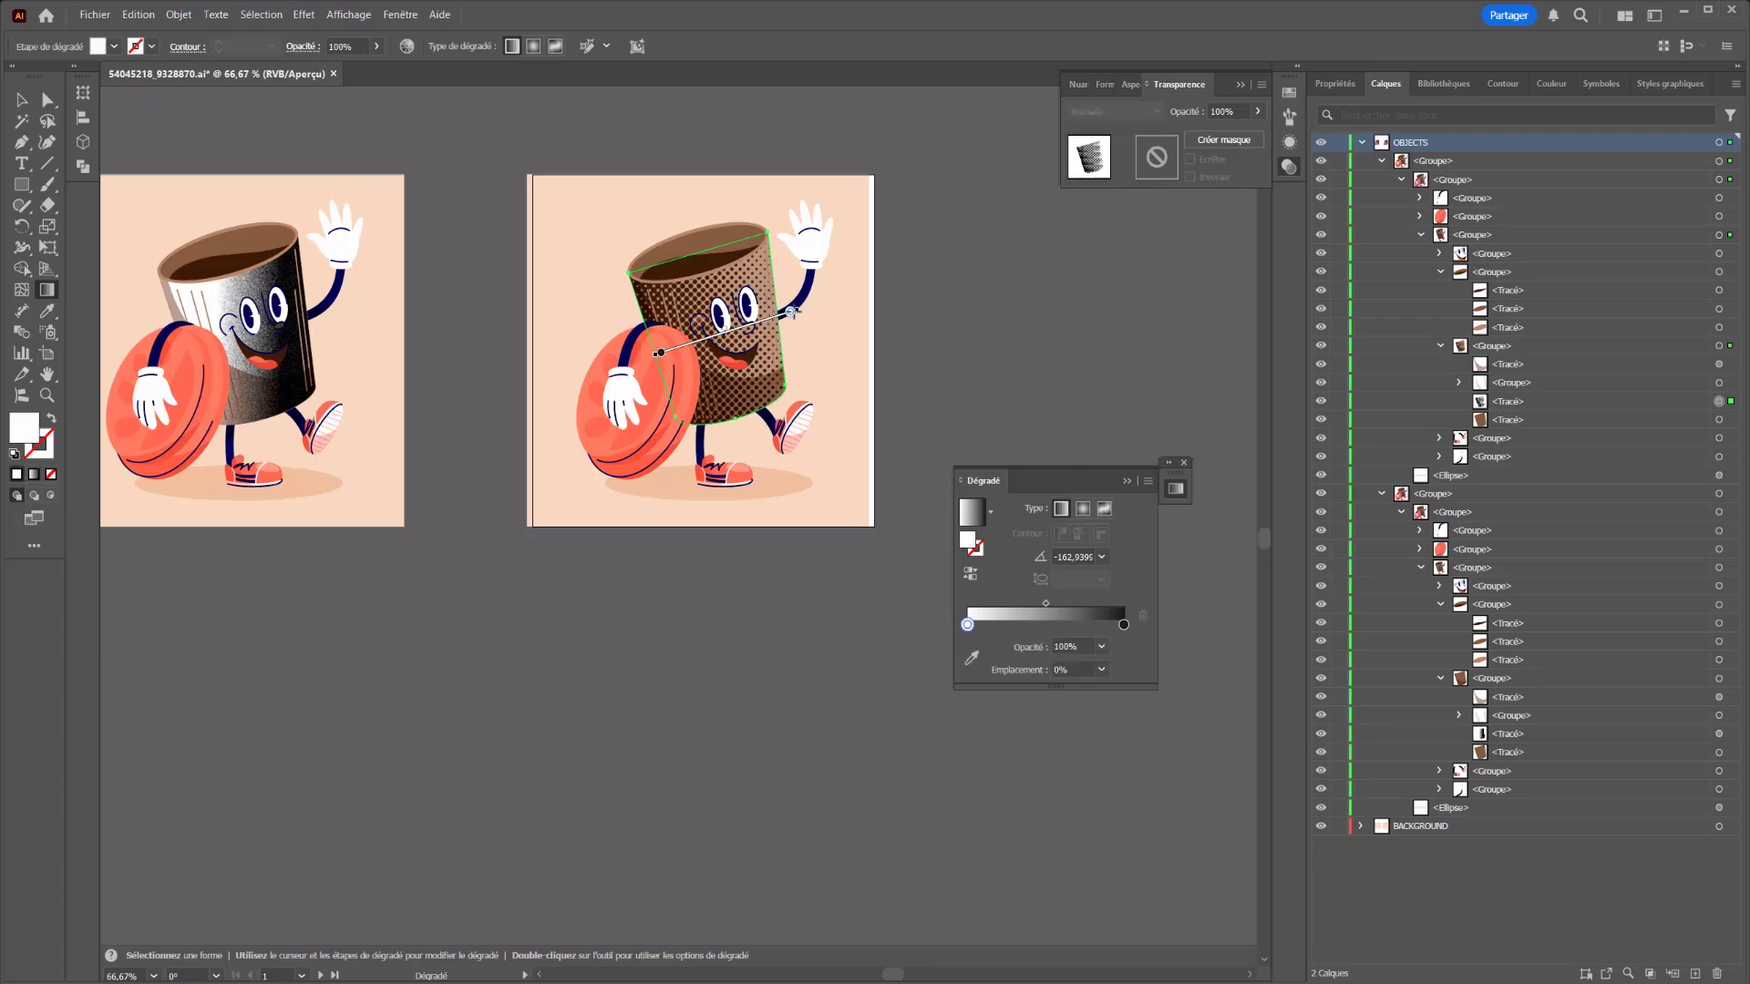
{"action": "left_click_drag", "start_coordinate": [790, 312], "coordinate": [821, 301]}
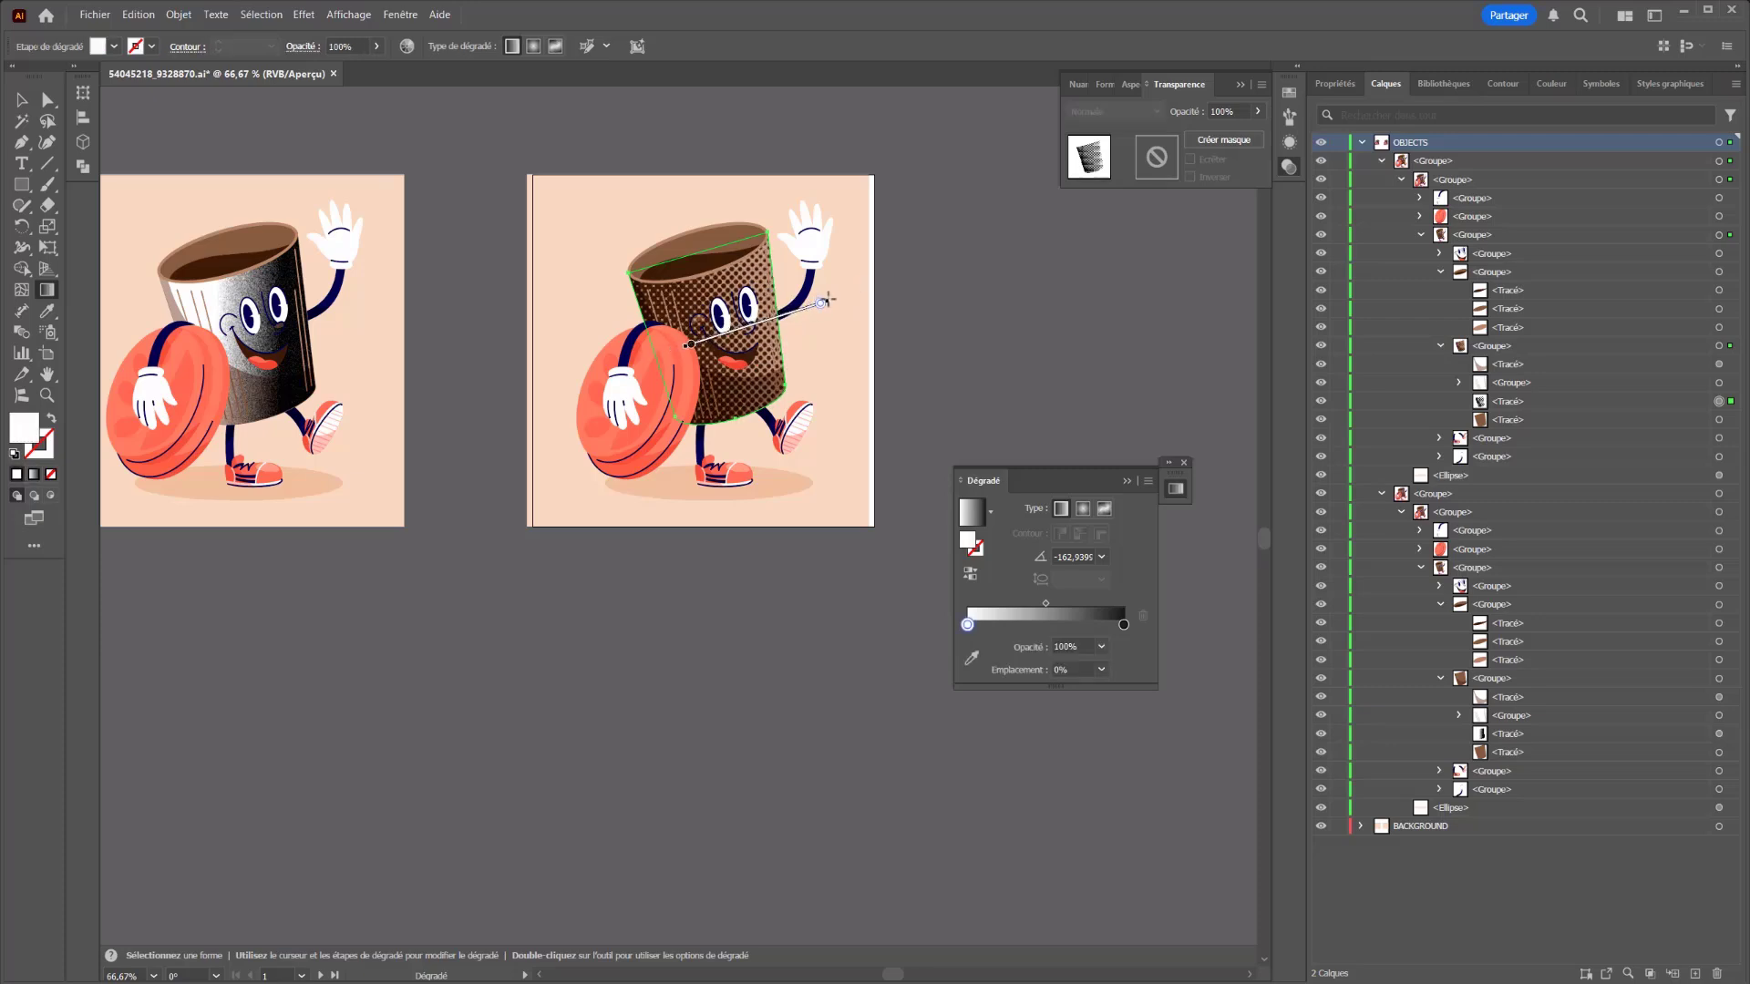
Step: Set the blending mode of the grain-textured gradient shape on the other mug to Lumière tamisée
{"action": "left_click", "coordinate": [233, 300]}
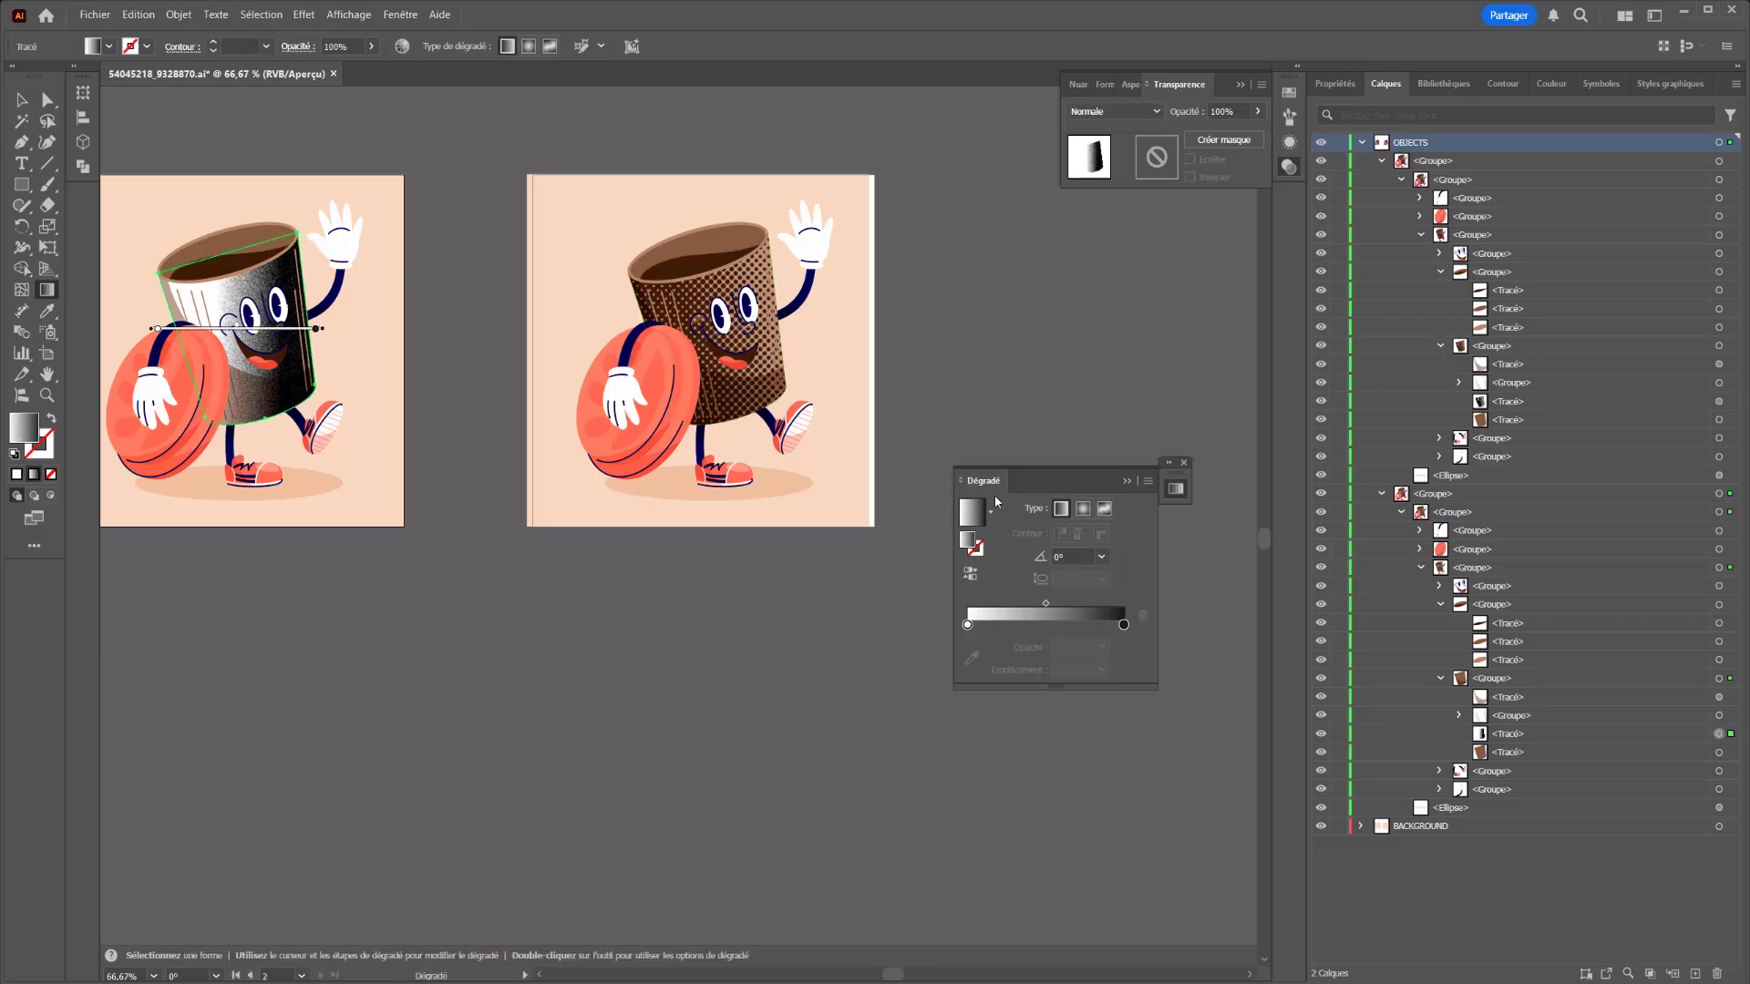
{"action": "left_click", "coordinate": [1110, 113]}
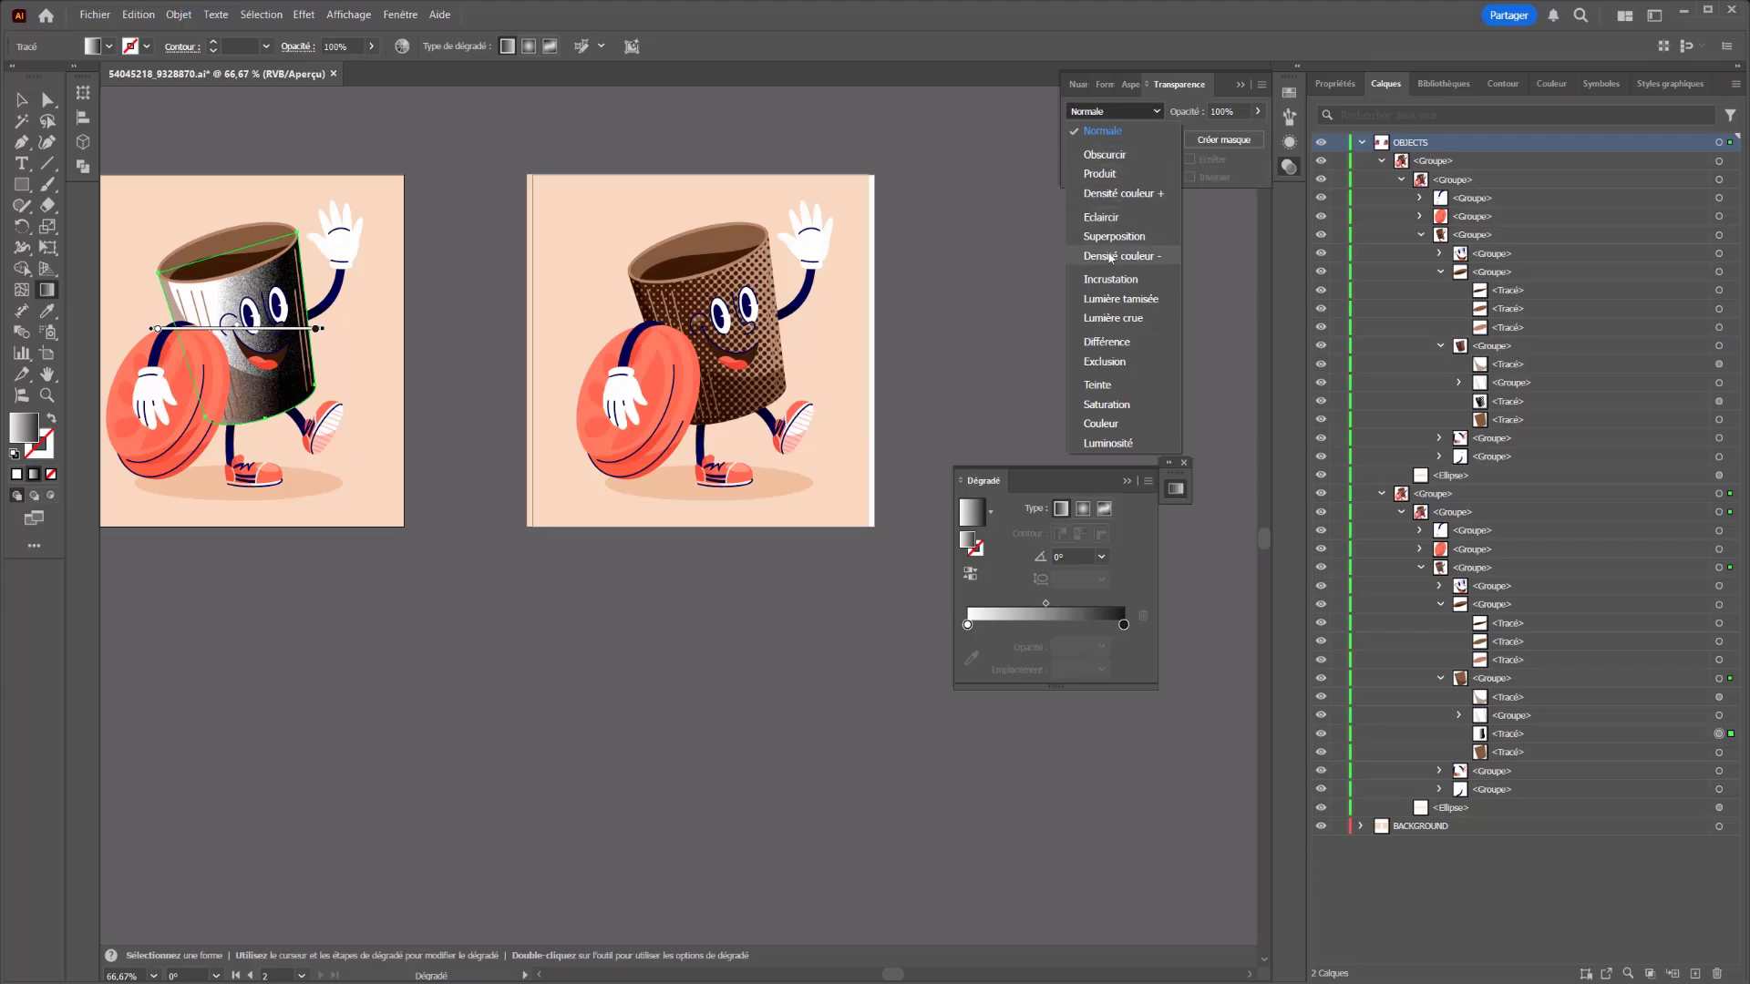
{"action": "left_click", "coordinate": [1119, 297]}
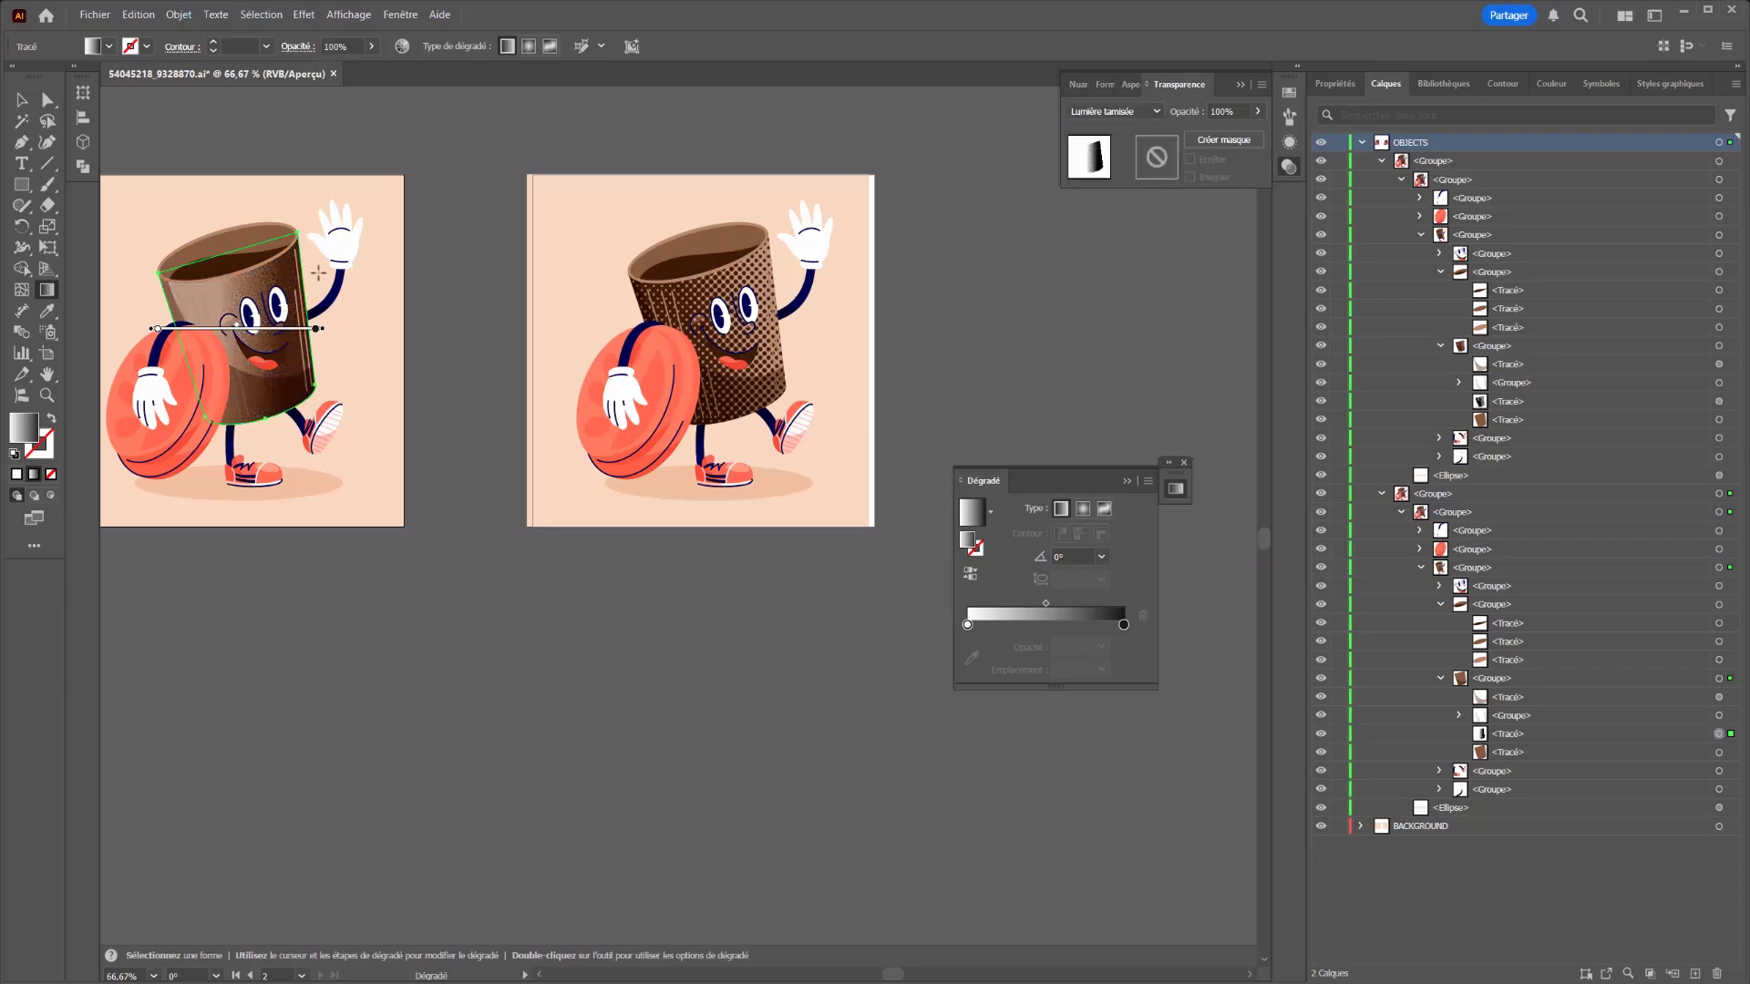
Step: Angle the grain shape's gradient across the mug at about 11° and shift its midpoint slightly toward the white end
{"action": "scroll", "coordinate": [318, 273], "scroll_direction": "up", "scroll_amount": 2}
{"action": "mouse_move", "coordinate": [417, 307]}
{"action": "left_mouse_down"}
{"action": "mouse_move", "coordinate": [735, 265]}
{"action": "mouse_move", "coordinate": [250, 312]}
{"action": "mouse_move", "coordinate": [515, 287]}
{"action": "mouse_move", "coordinate": [280, 353]}
{"action": "mouse_move", "coordinate": [586, 301]}
{"action": "left_mouse_up"}
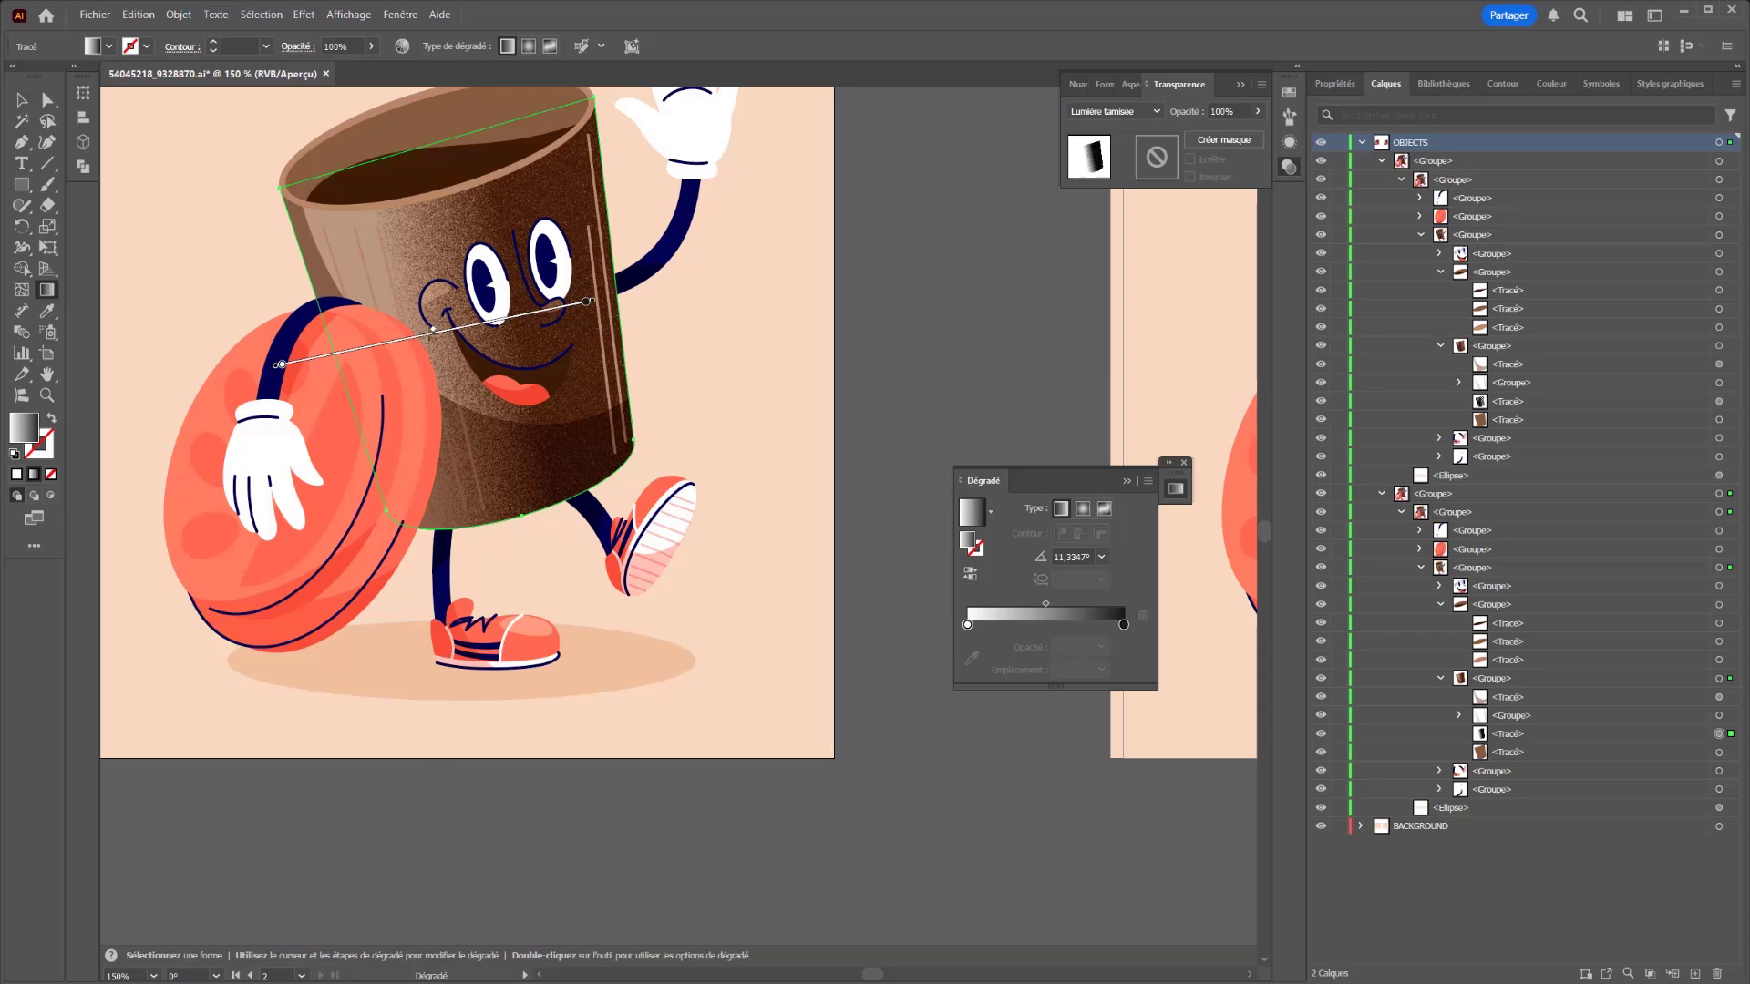
{"action": "mouse_move", "coordinate": [433, 329]}
{"action": "left_mouse_down"}
{"action": "mouse_move", "coordinate": [347, 344]}
{"action": "mouse_move", "coordinate": [514, 306]}
{"action": "mouse_move", "coordinate": [383, 337]}
{"action": "mouse_move", "coordinate": [415, 332]}
{"action": "left_mouse_up"}
Step: Deselect the gradient shape and compare the grain and halftone shading on the two mugs
{"action": "scroll", "coordinate": [850, 297], "scroll_direction": "down", "scroll_amount": 1}
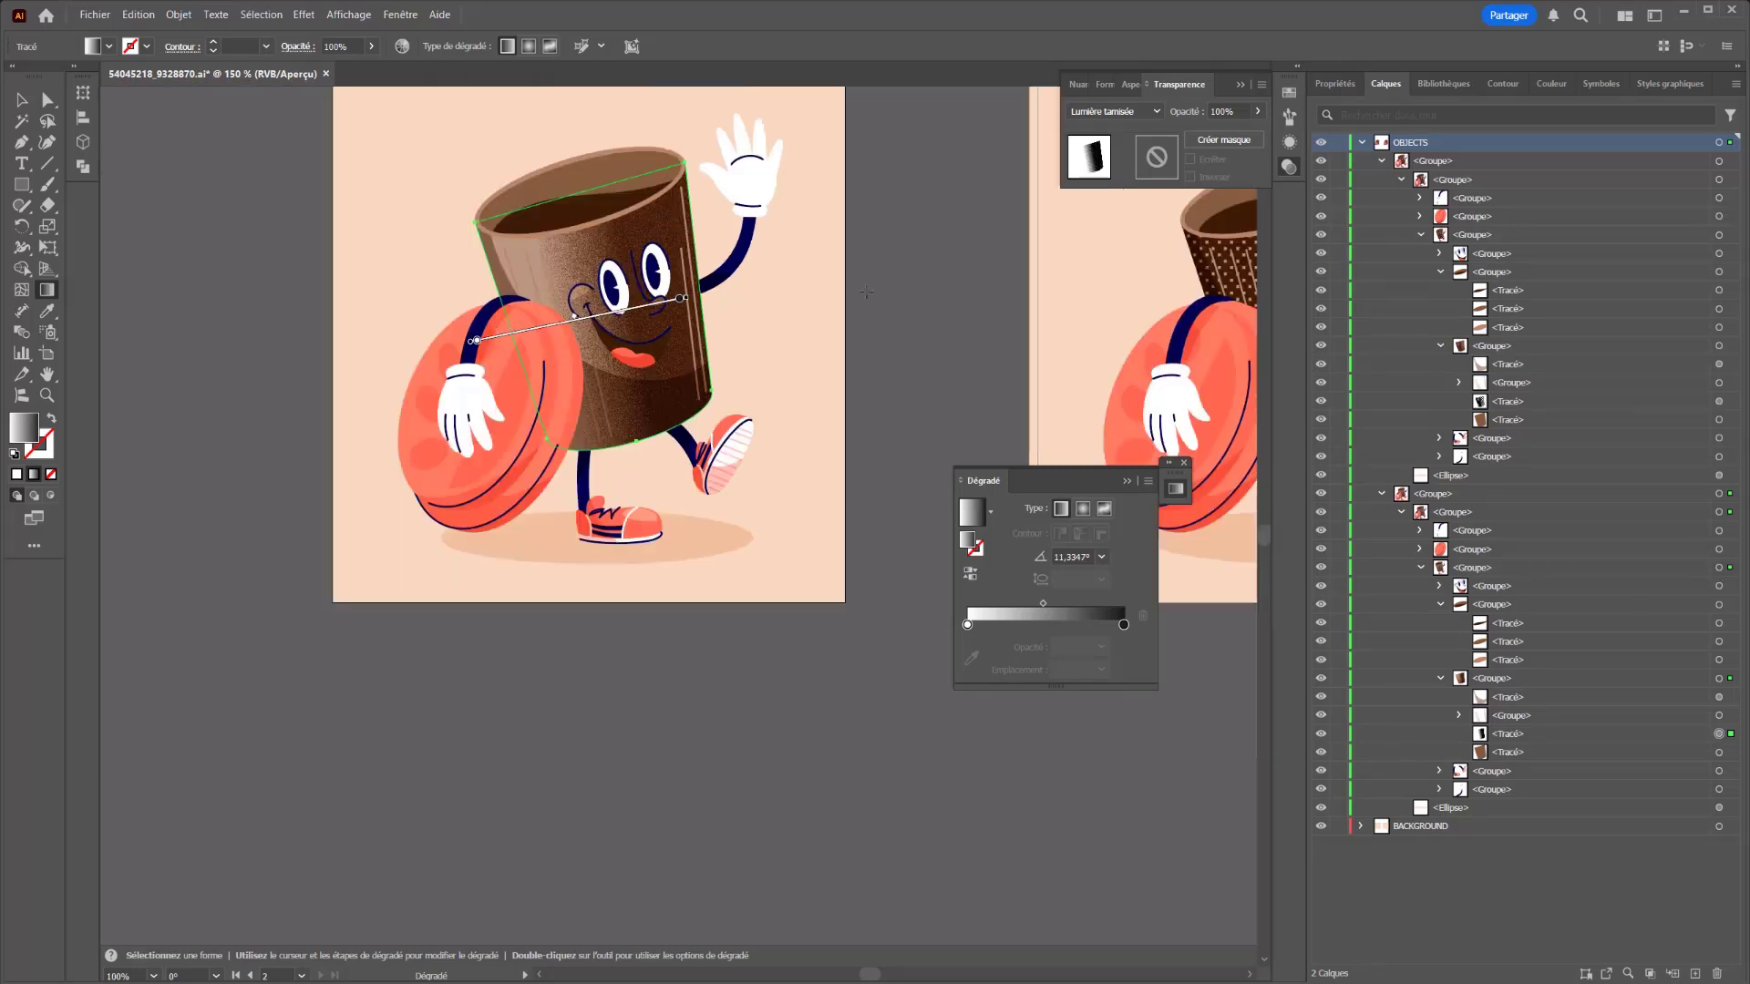
{"action": "left_click_drag", "start_coordinate": [852, 293], "coordinate": [528, 305]}
{"action": "key", "text": "space"}
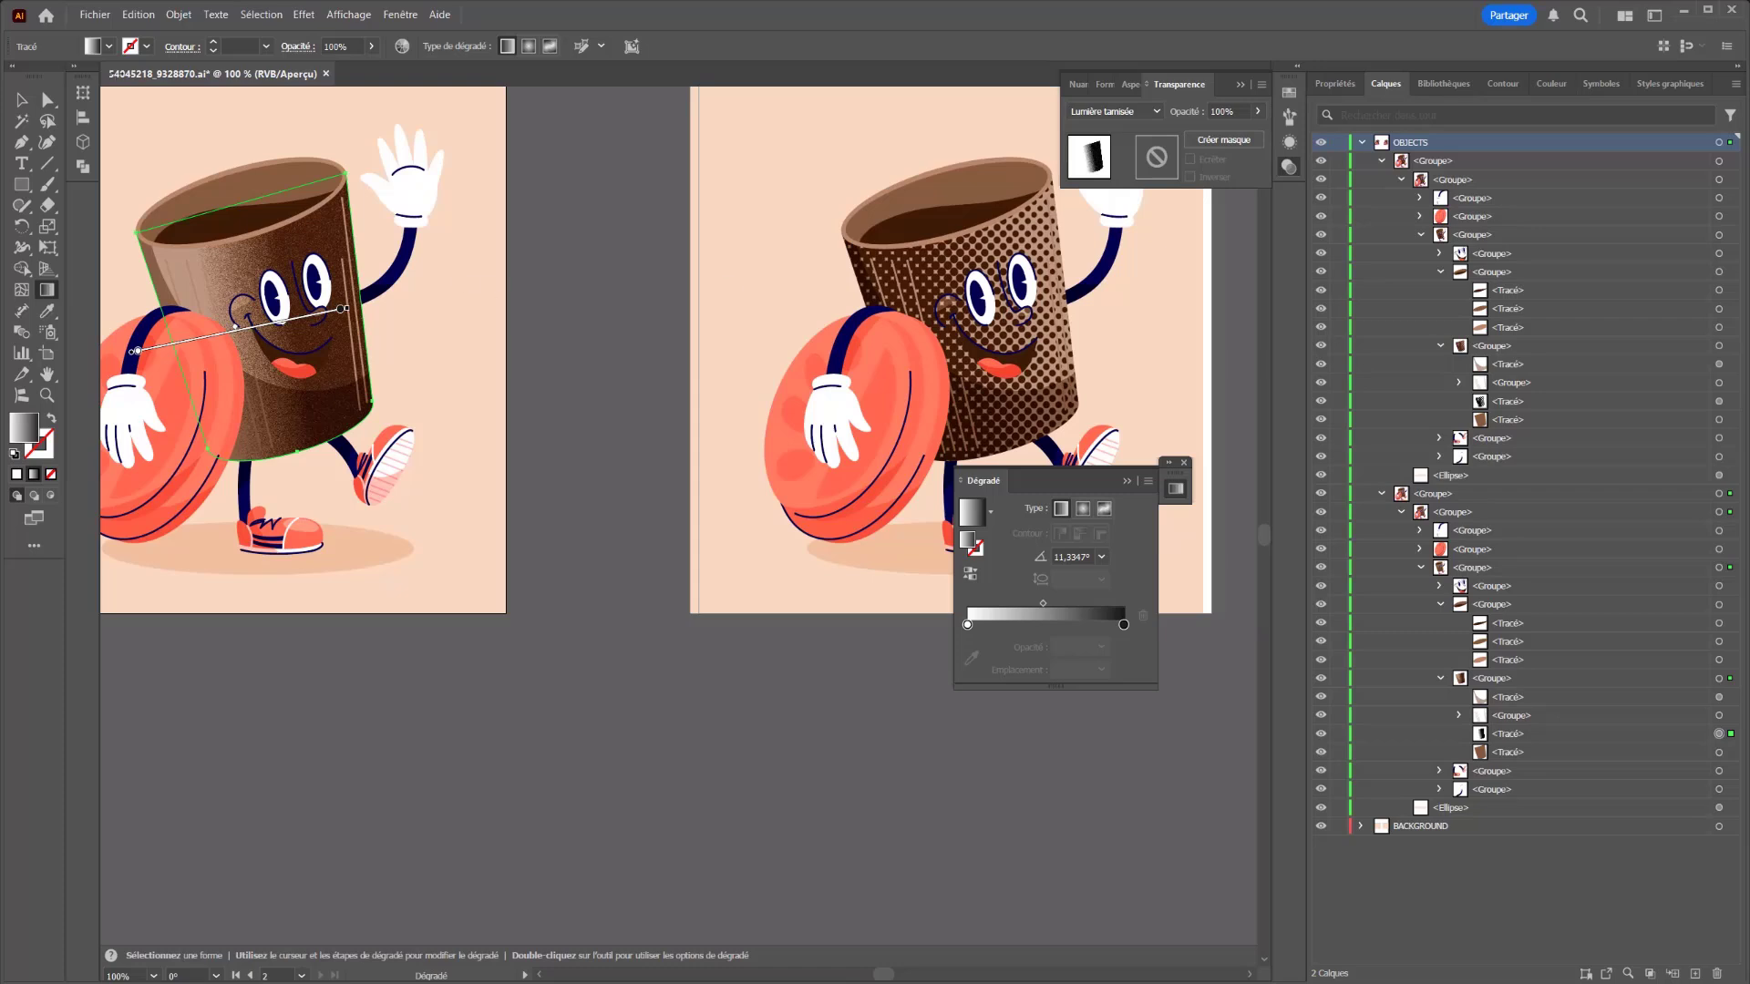
{"action": "left_click", "coordinate": [21, 100]}
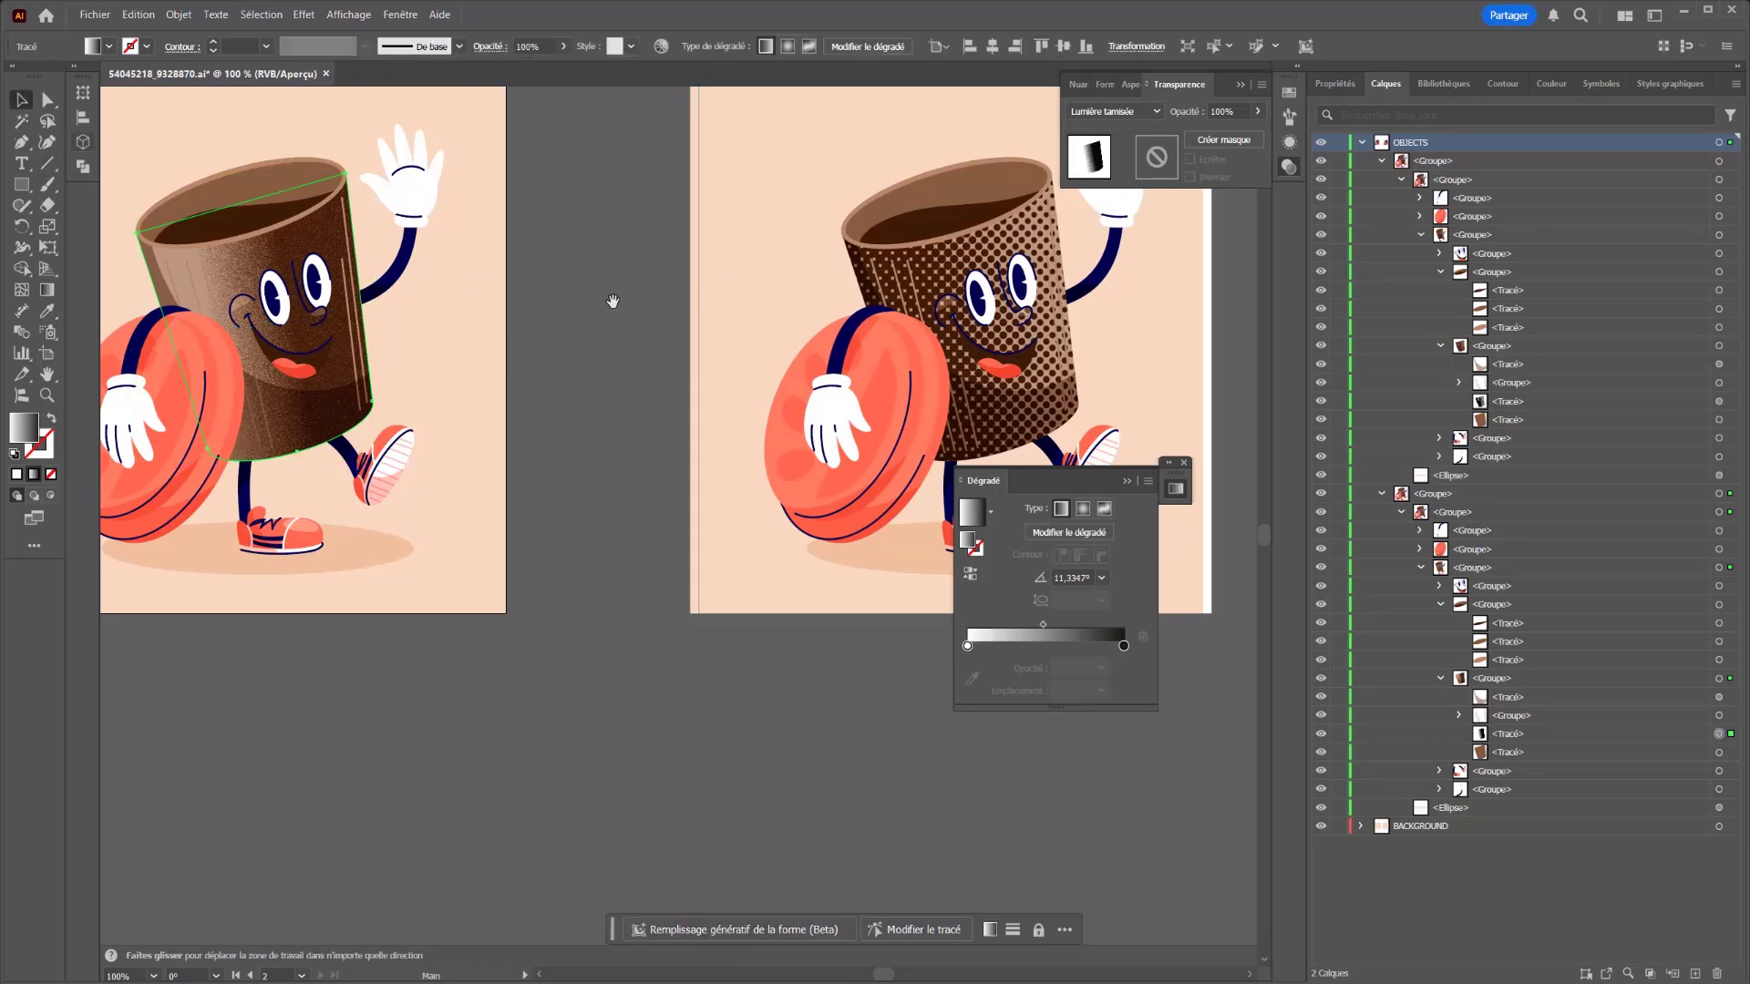
{"action": "scroll", "coordinate": [610, 297], "scroll_direction": "down", "scroll_amount": 1}
{"action": "left_click", "coordinate": [594, 356]}
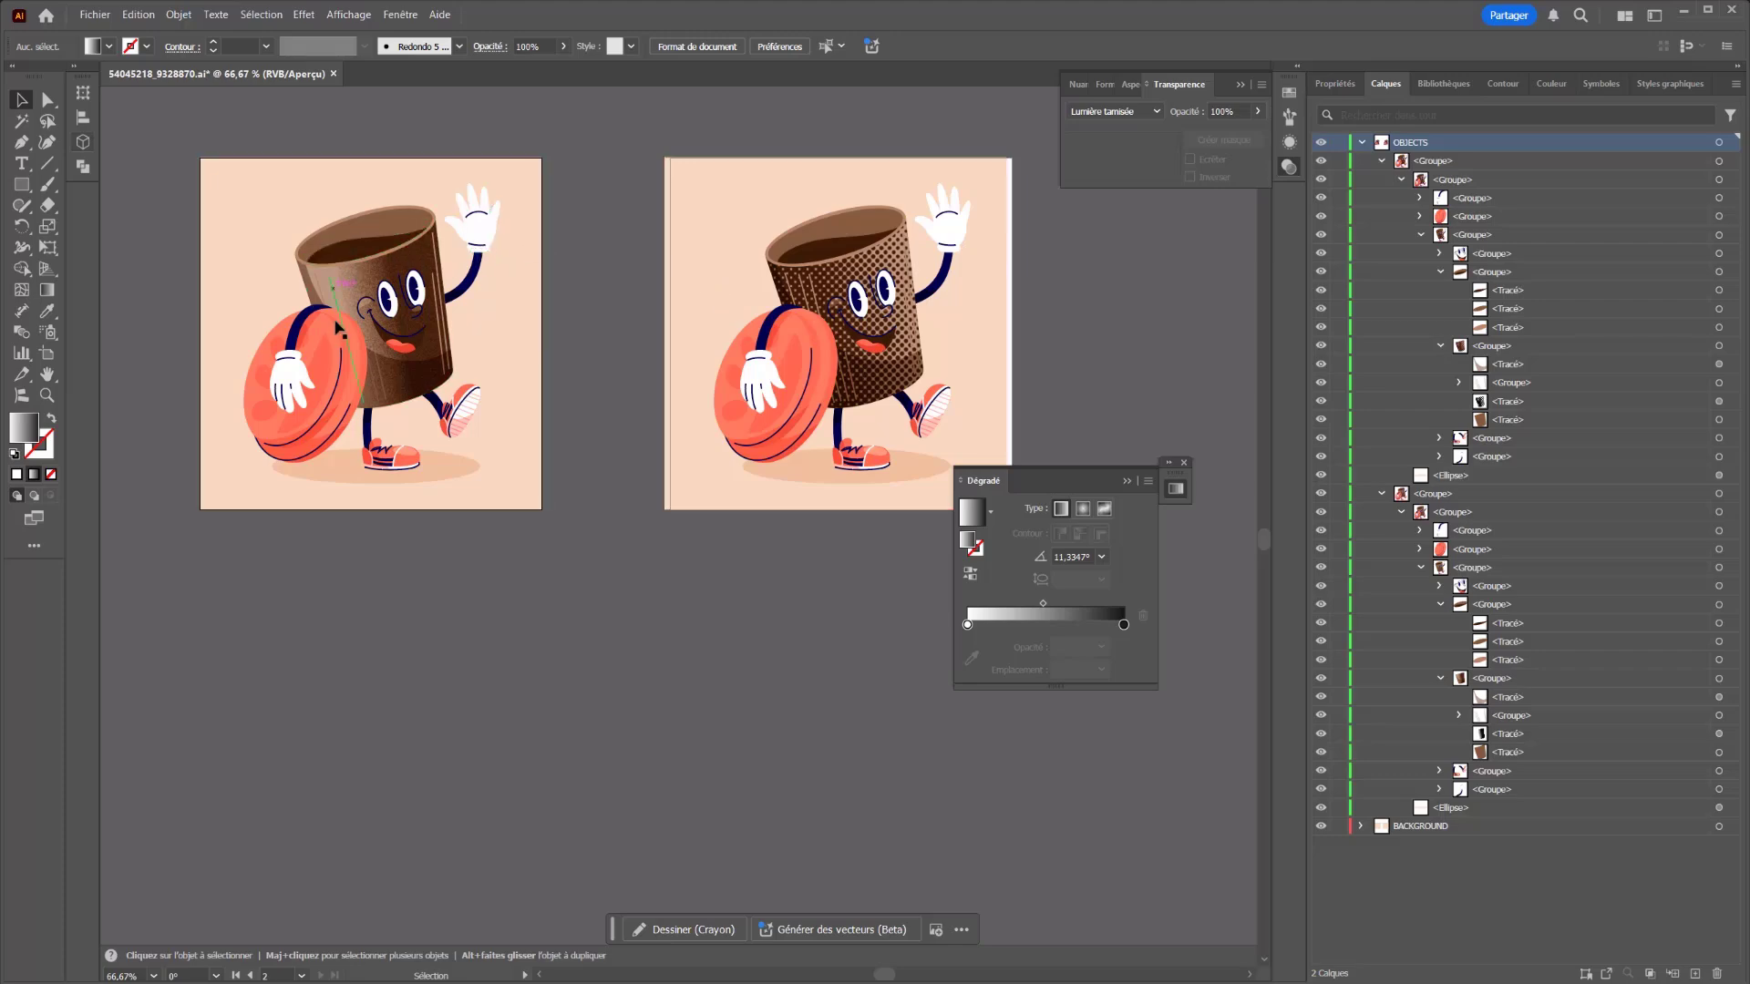
{"action": "scroll", "coordinate": [402, 361], "scroll_direction": "up", "scroll_amount": 2}
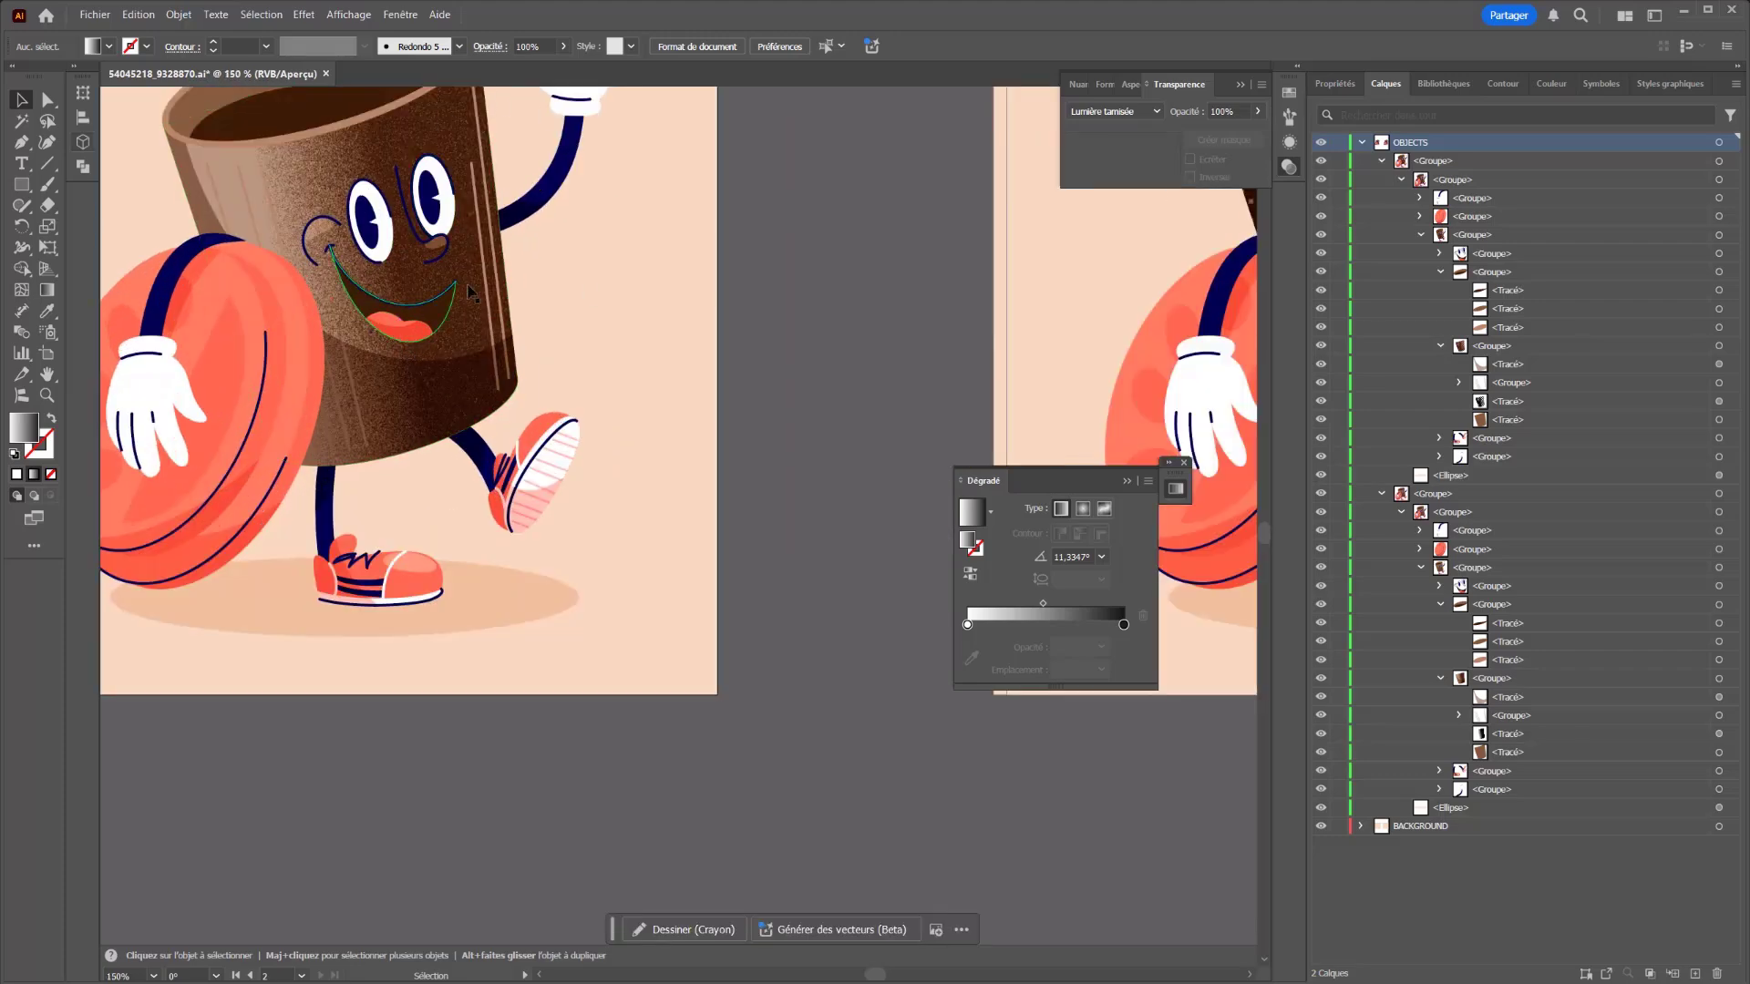
{"action": "scroll", "coordinate": [469, 292], "scroll_direction": "down", "scroll_amount": 1}
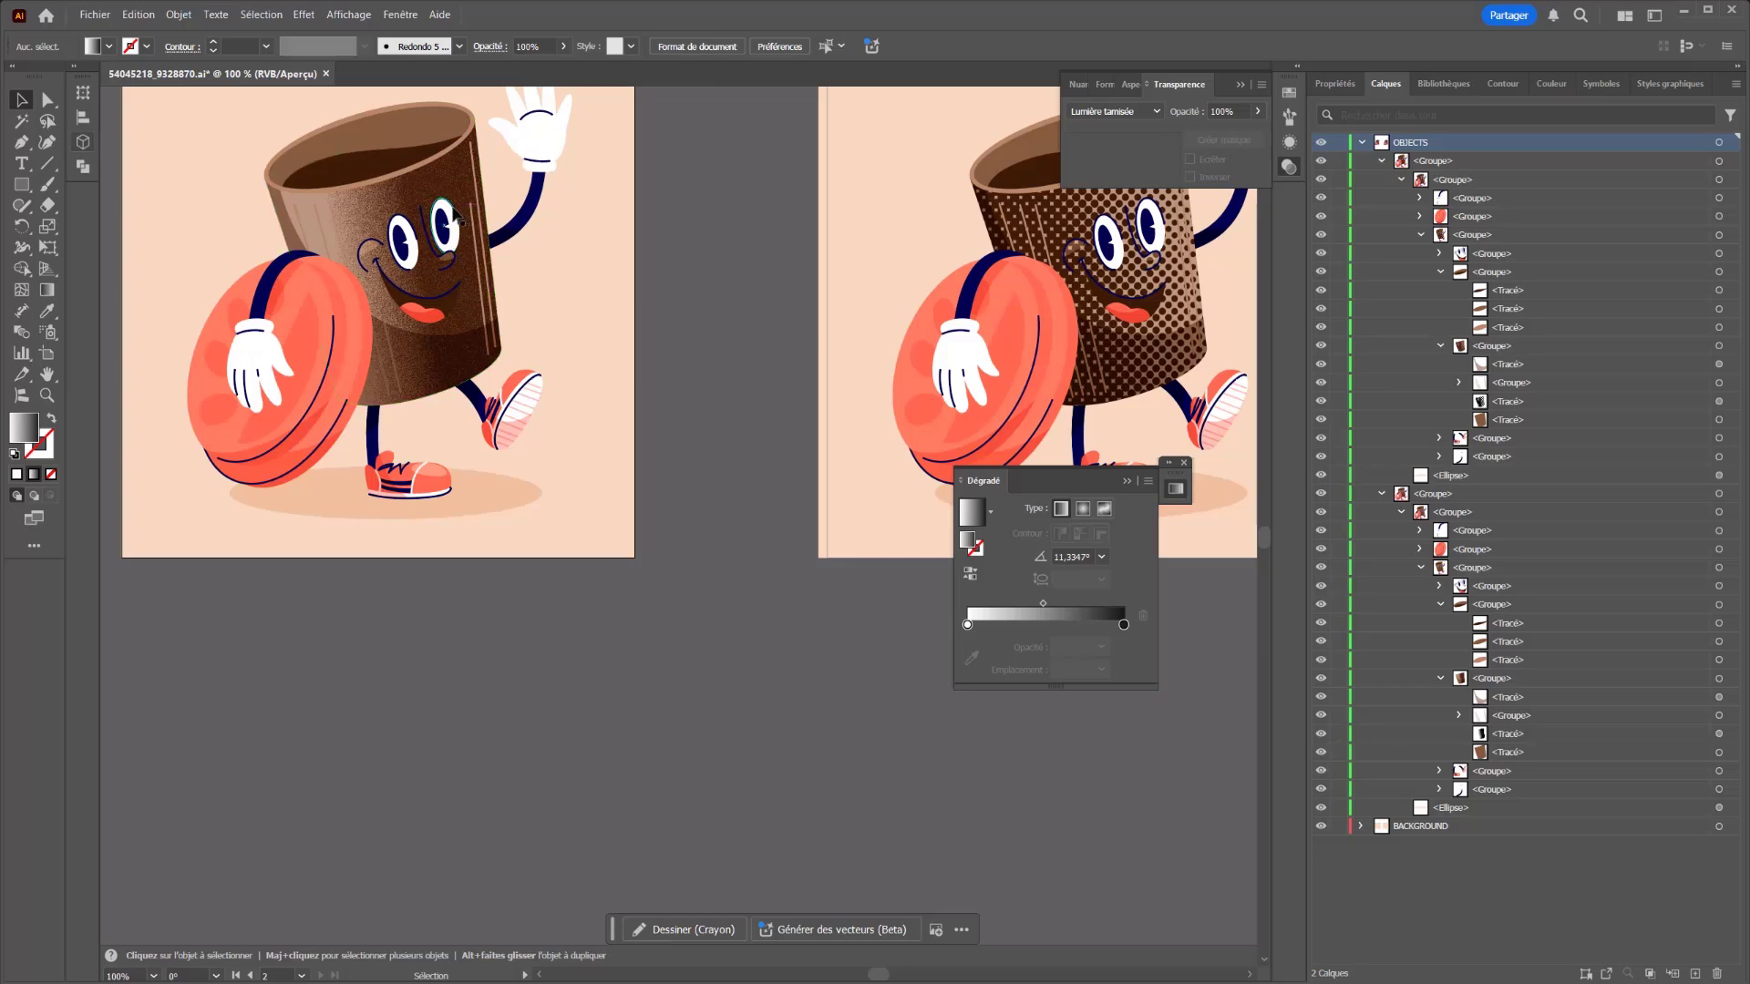
{"action": "scroll", "coordinate": [453, 214], "scroll_direction": "down", "scroll_amount": 1}
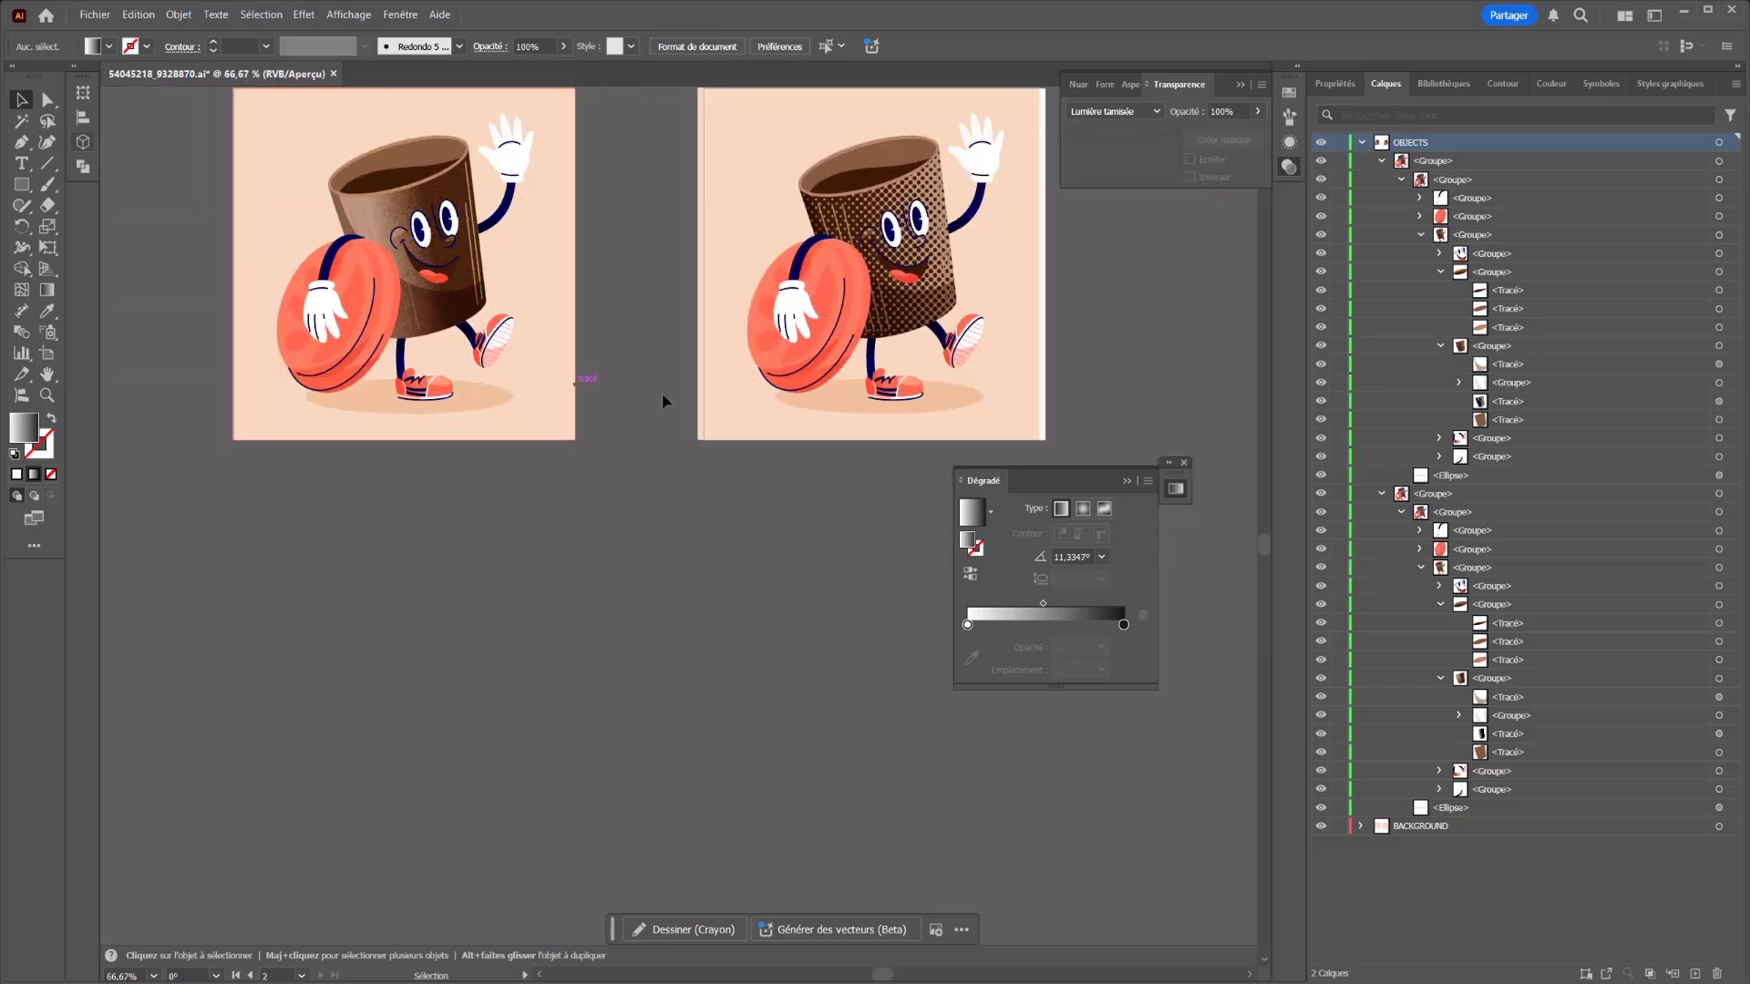
{"action": "left_click_drag", "start_coordinate": [663, 395], "coordinate": [570, 428]}
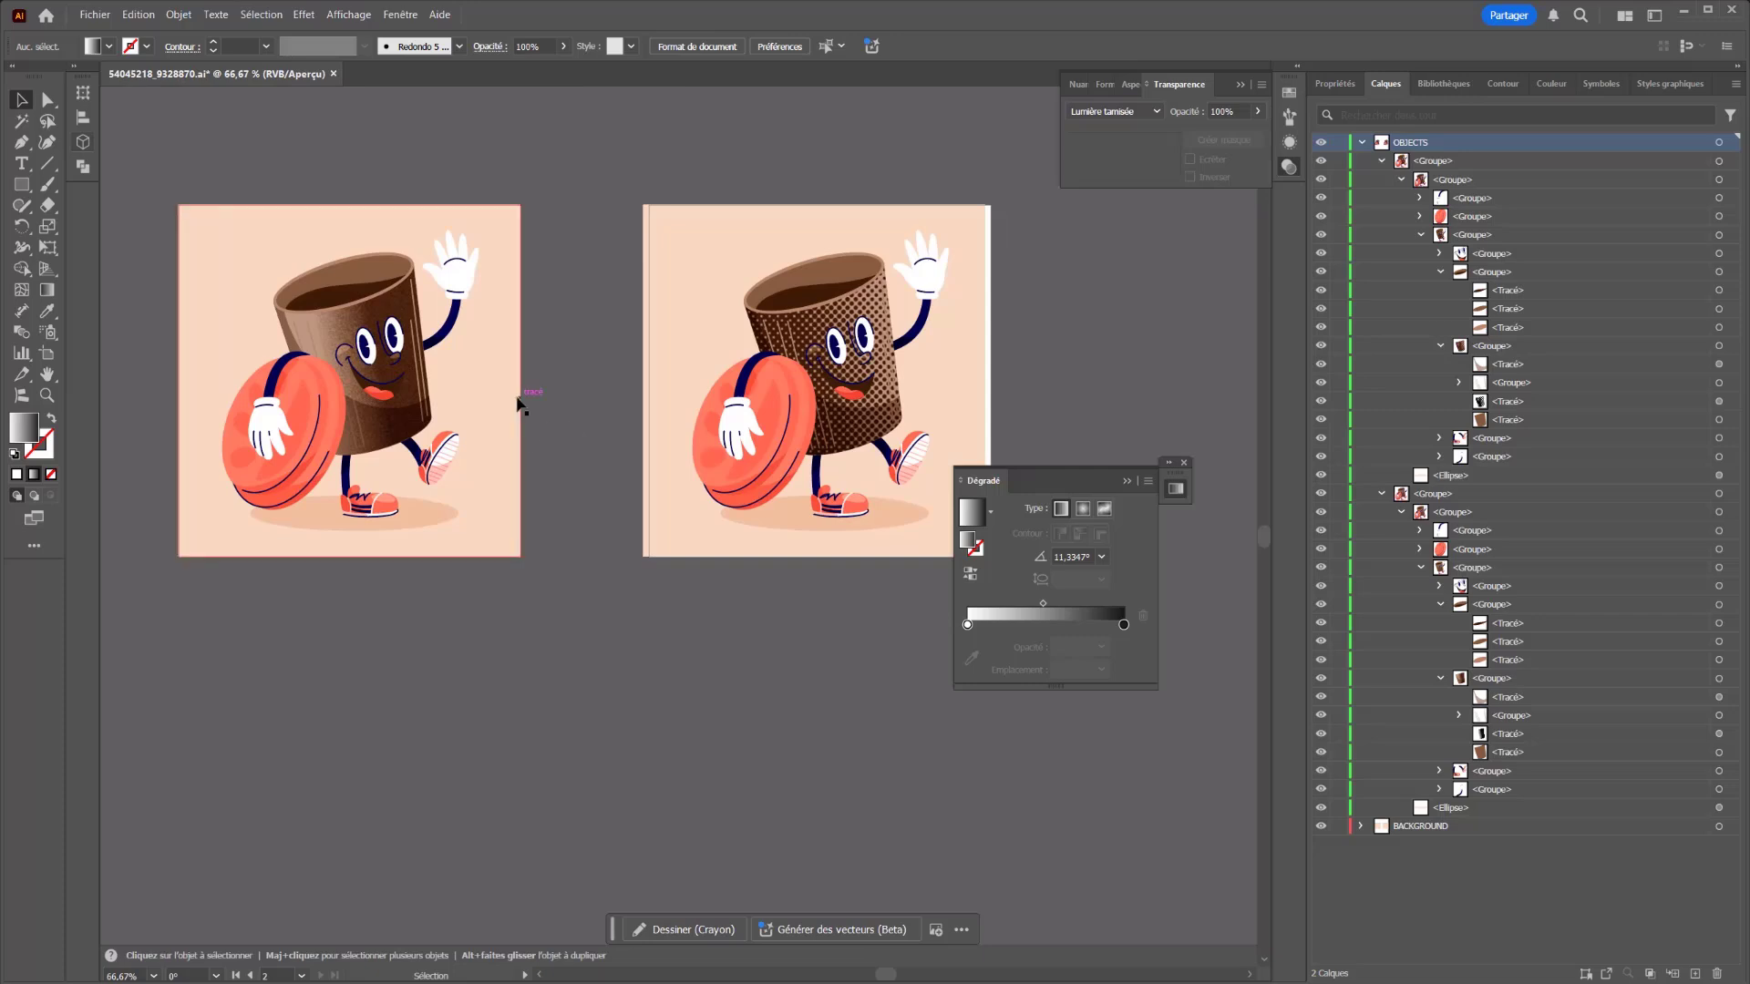